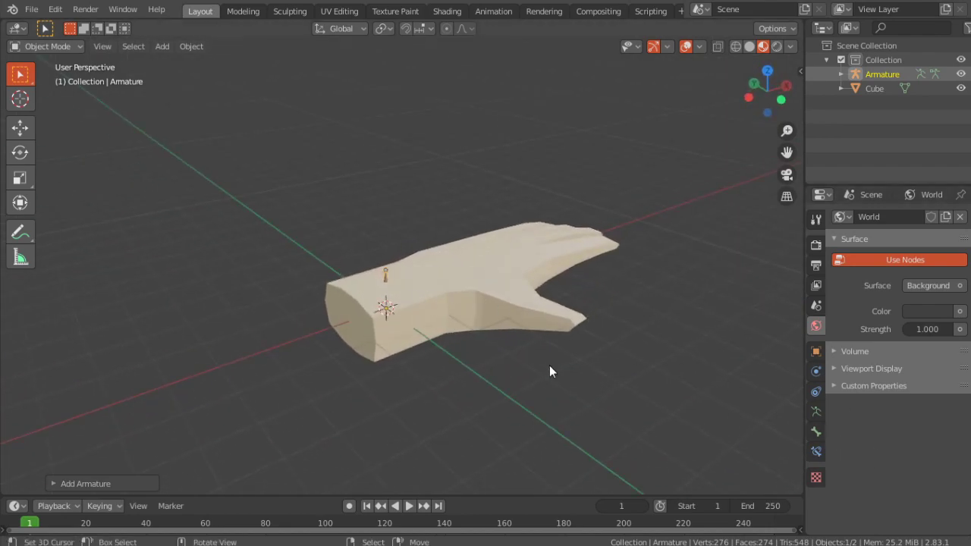
Set the armature's viewport display to In Front so its bones show through the hand mesh
click(816, 412)
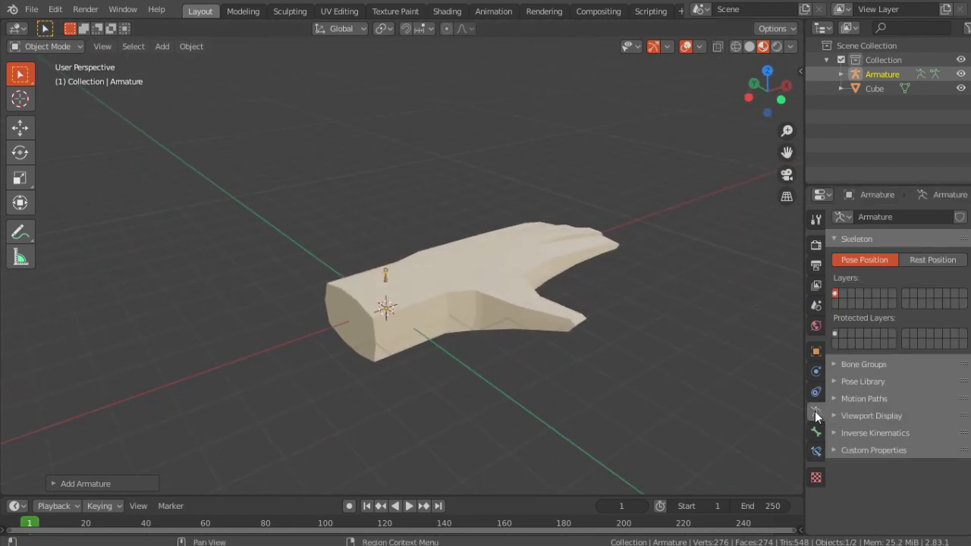
click(855, 416)
click(946, 470)
Enter Edit Mode on the armature in the front orthographic view and switch the viewport to wireframe shading
middle_drag(789, 409, 411, 179)
key(KP_5)
key(KP_3)
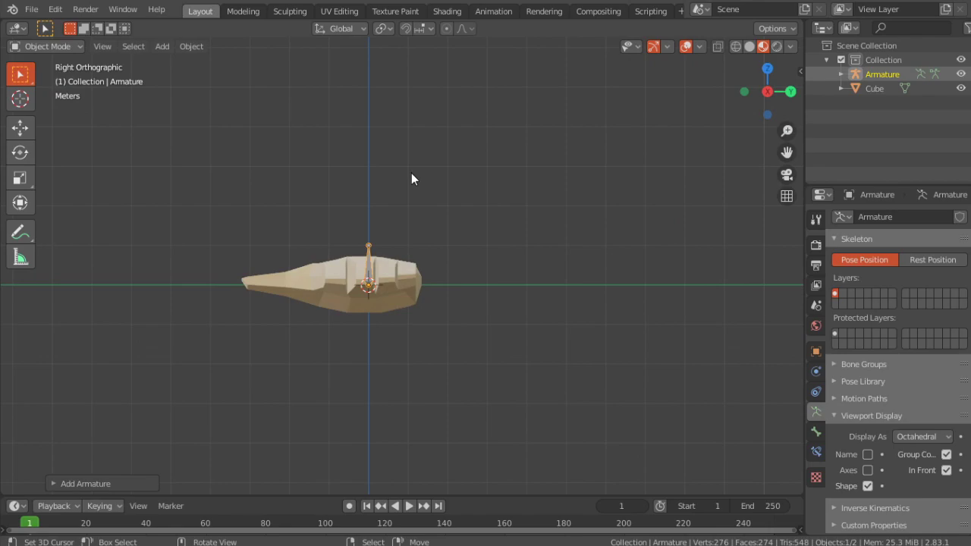
key(KP_1)
key(Tab)
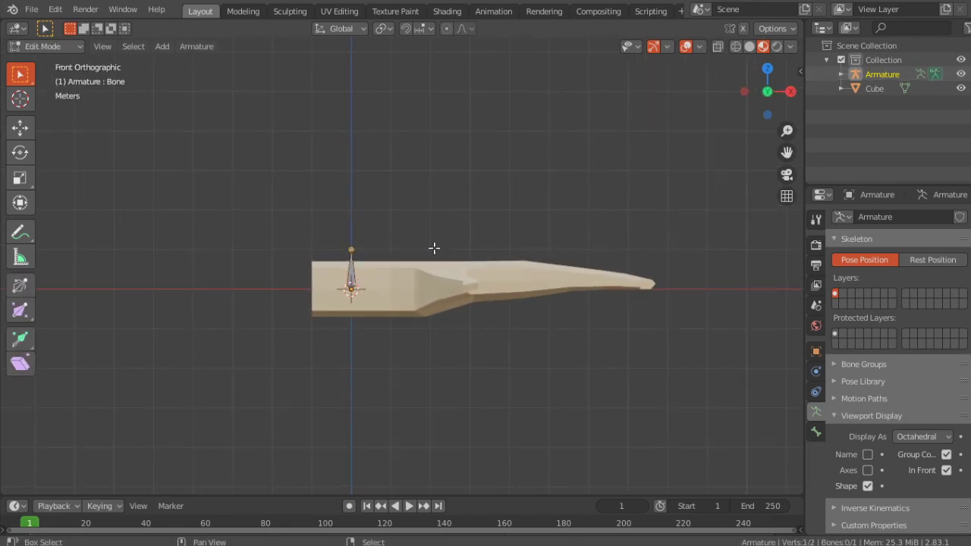
scroll(405, 200, up, 4)
scroll(436, 172, down, 1)
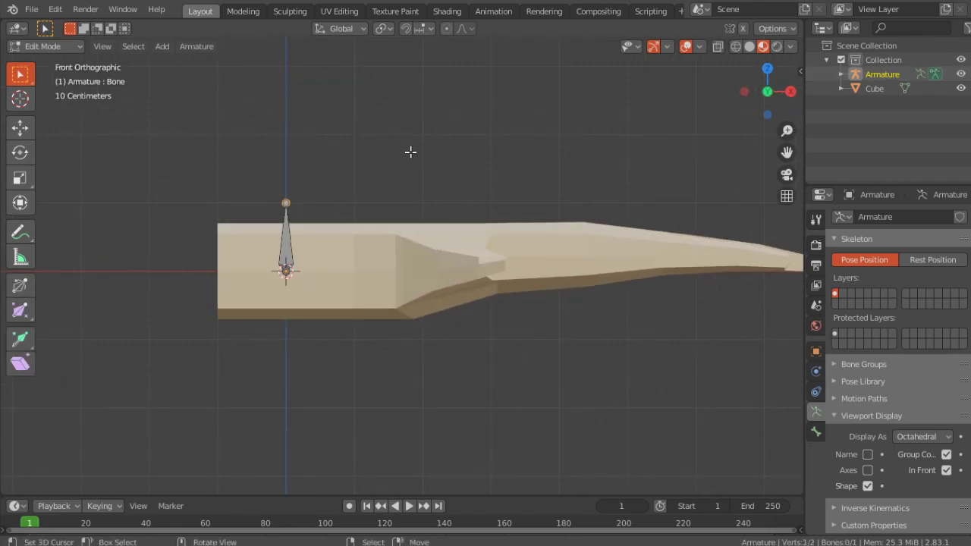
key(z)
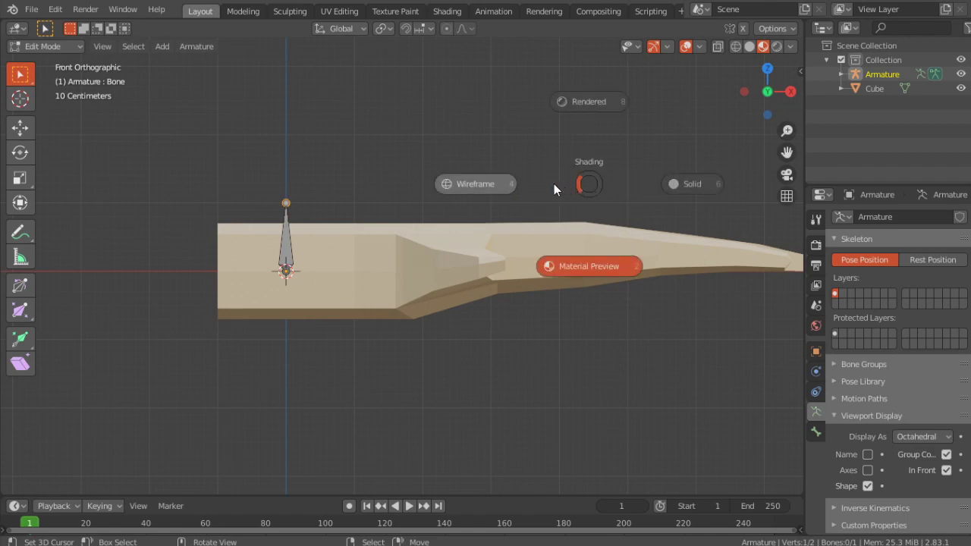
click(500, 215)
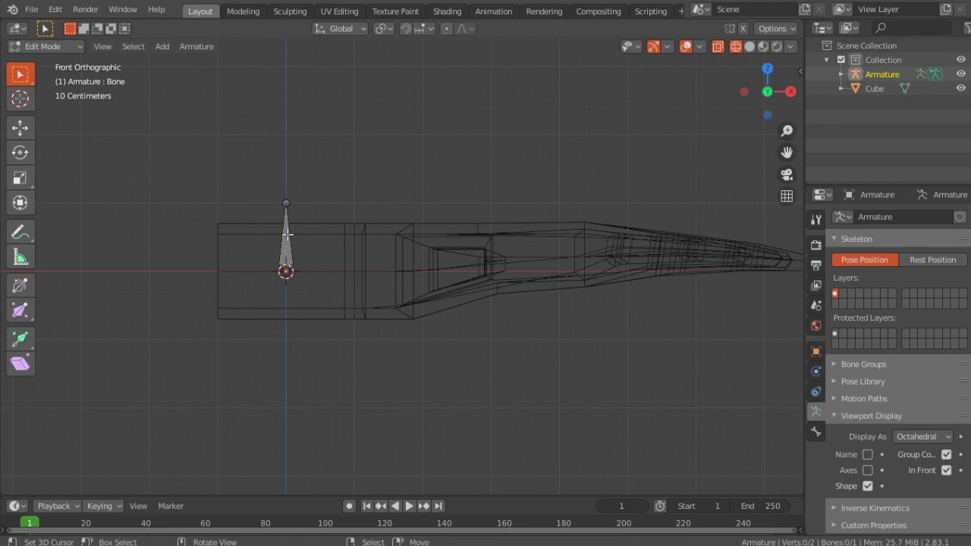
Rotate the bone's tip 90° about the global Y axis around its root so the bone points toward the fingers
text(ry90)
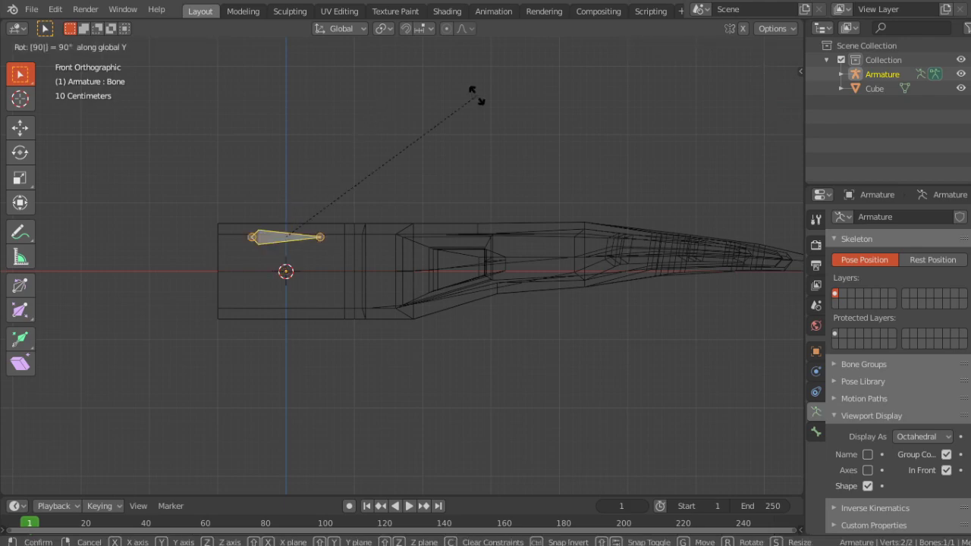
key(Escape)
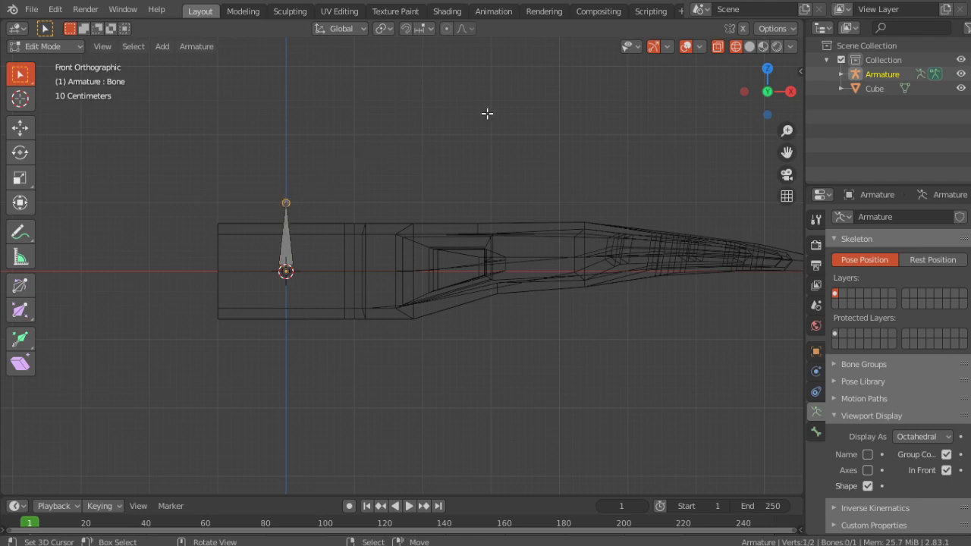
text(ry90)
key(Return)
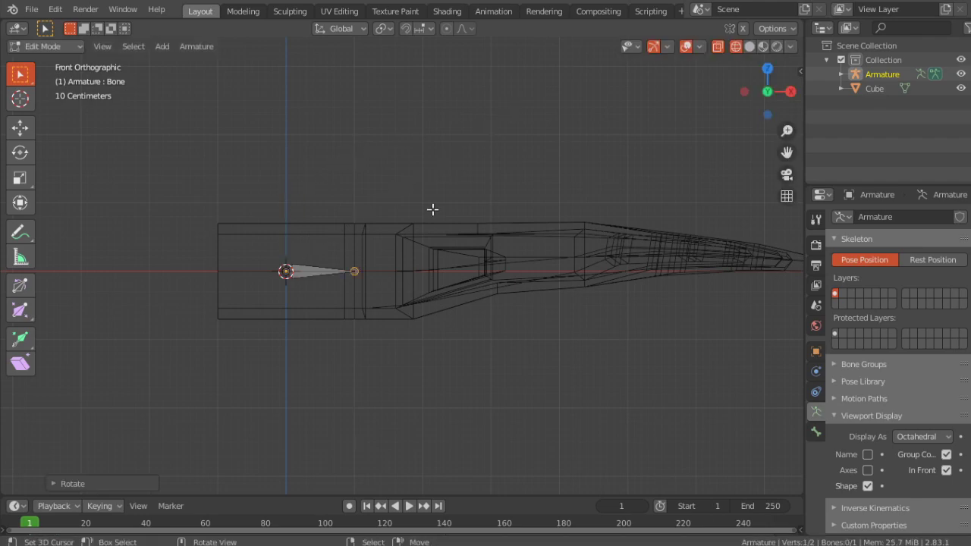
In top view, extrude five bones from the wrist joint, four to the finger knuckles and one to the thumb base
key(KP_7)
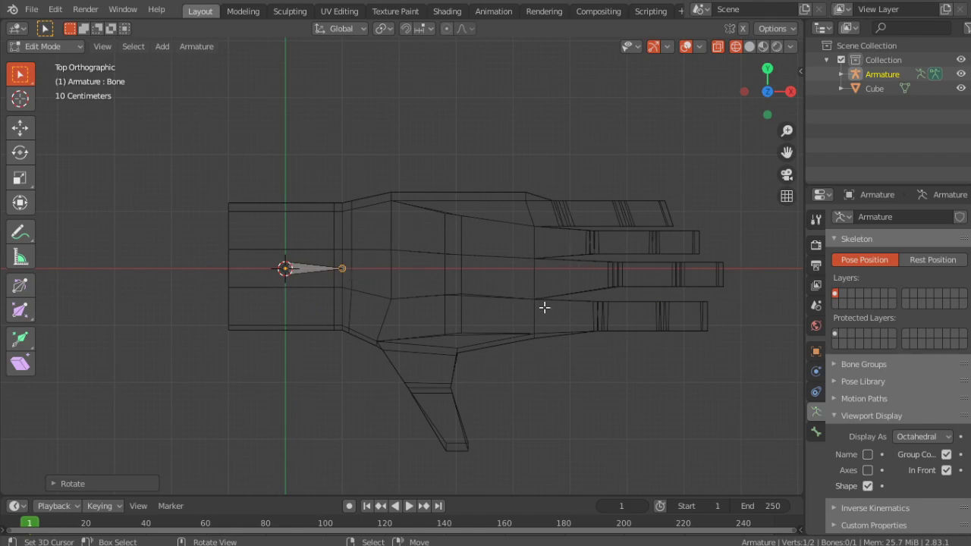
key(e)
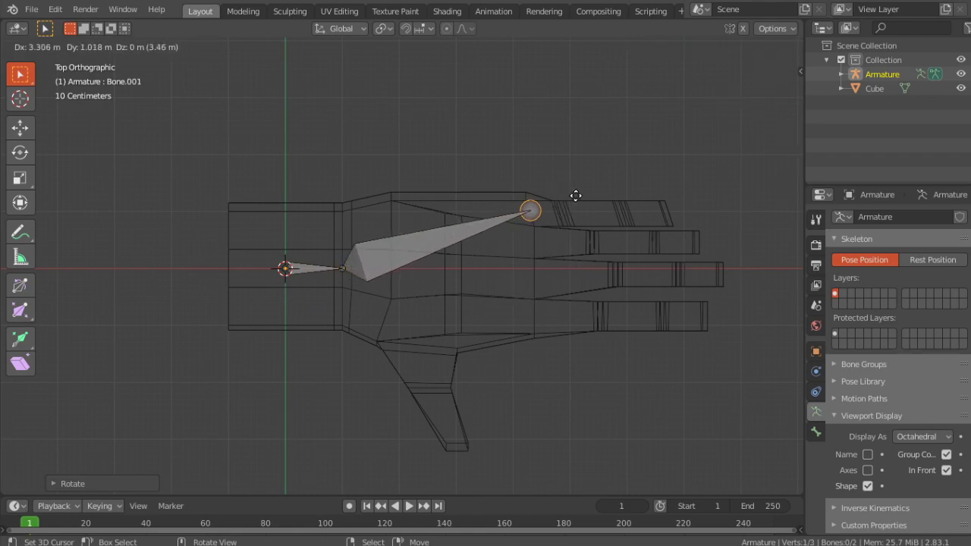
click(572, 198)
key(e)
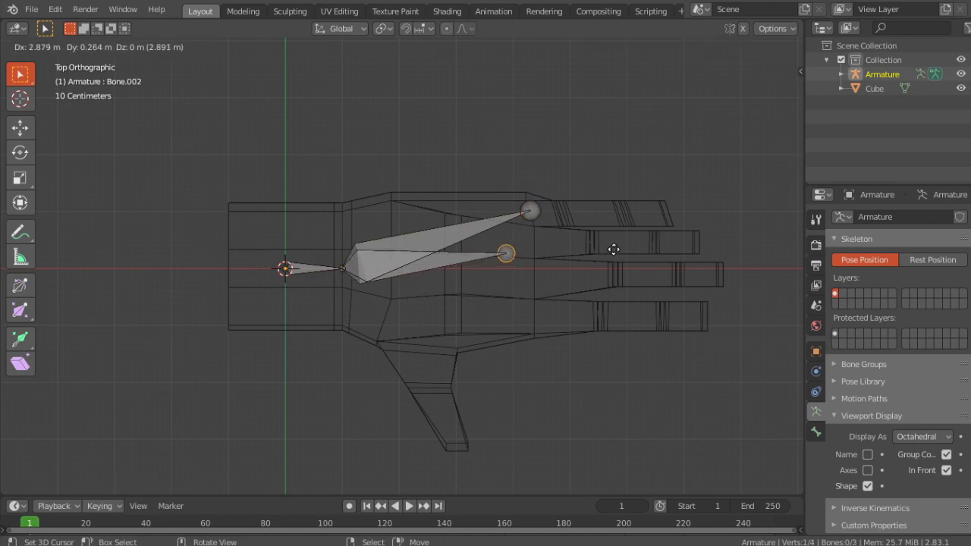
click(639, 240)
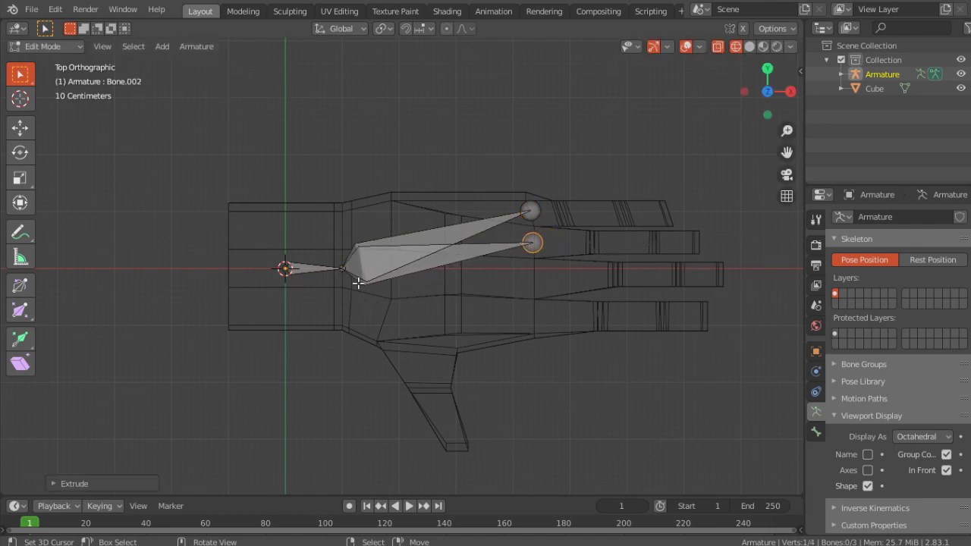
key(e)
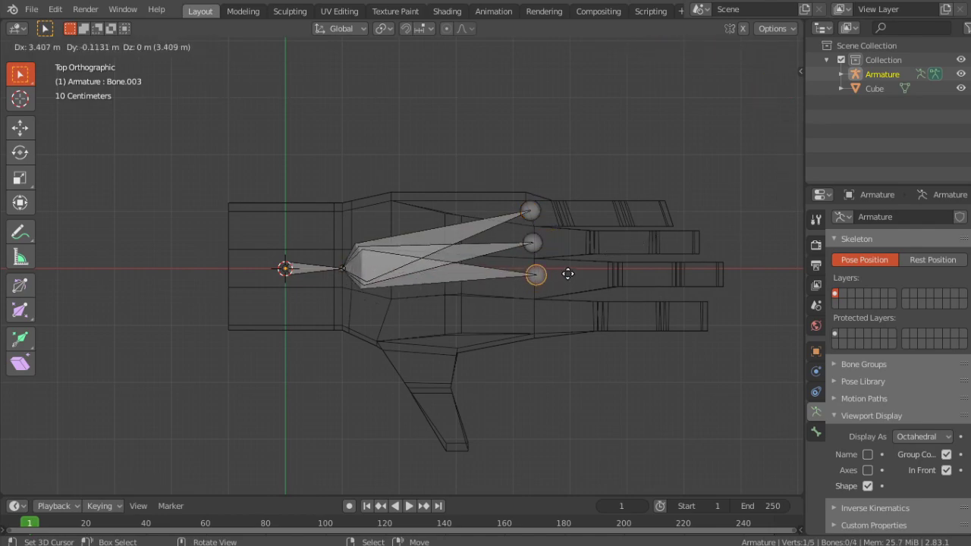
click(566, 276)
click(342, 268)
key(e)
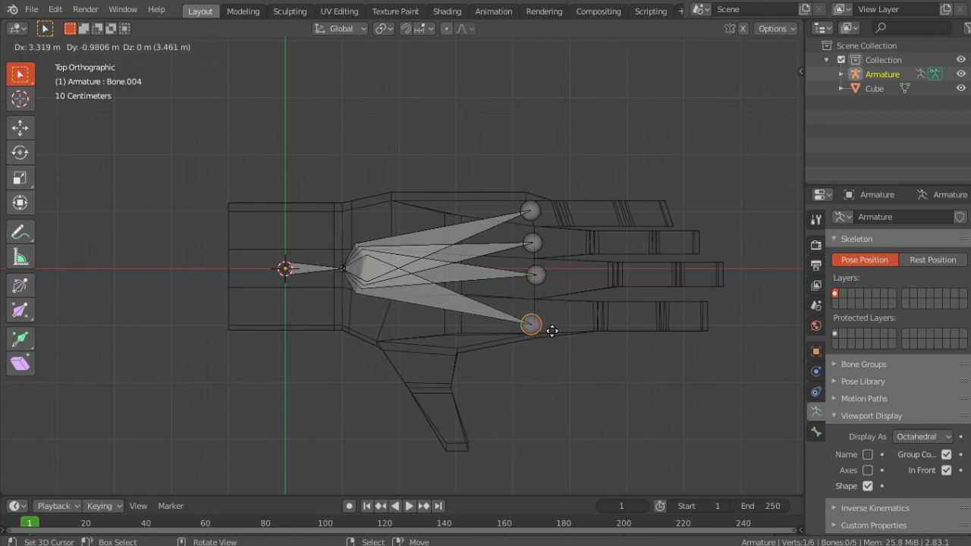
click(552, 325)
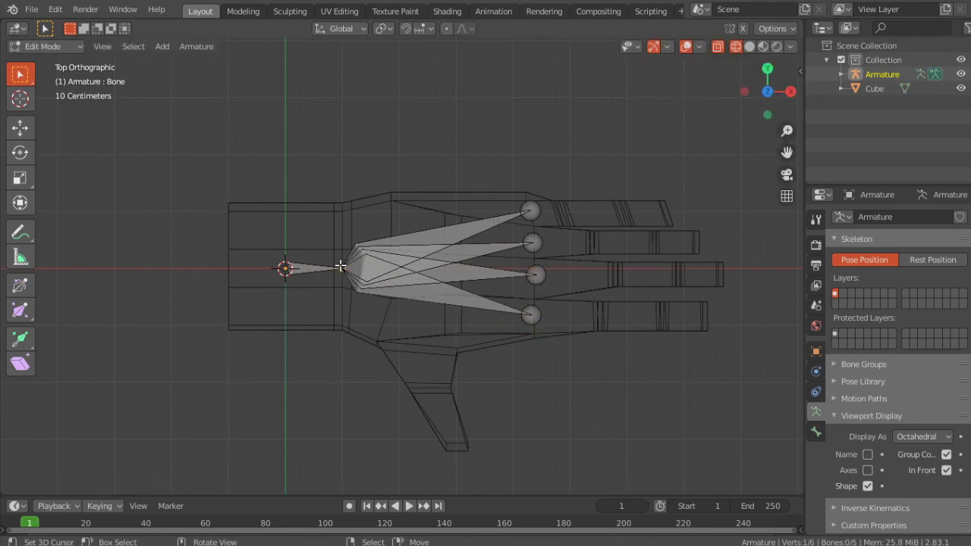
key(e)
click(418, 348)
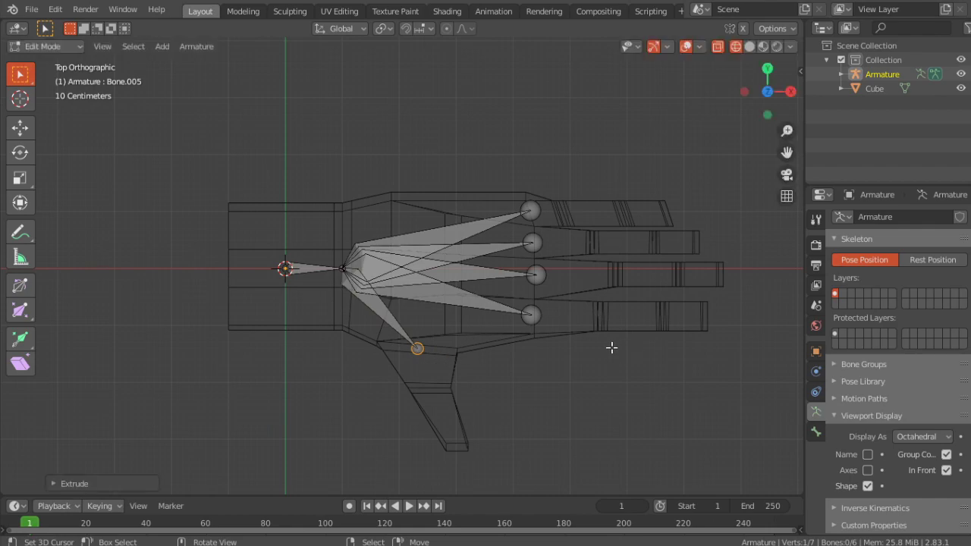
Extrude a chain of three bones along X from the little finger's knuckle to its tip, matching the mesh joints
shift+middle_drag(612, 348, 576, 344)
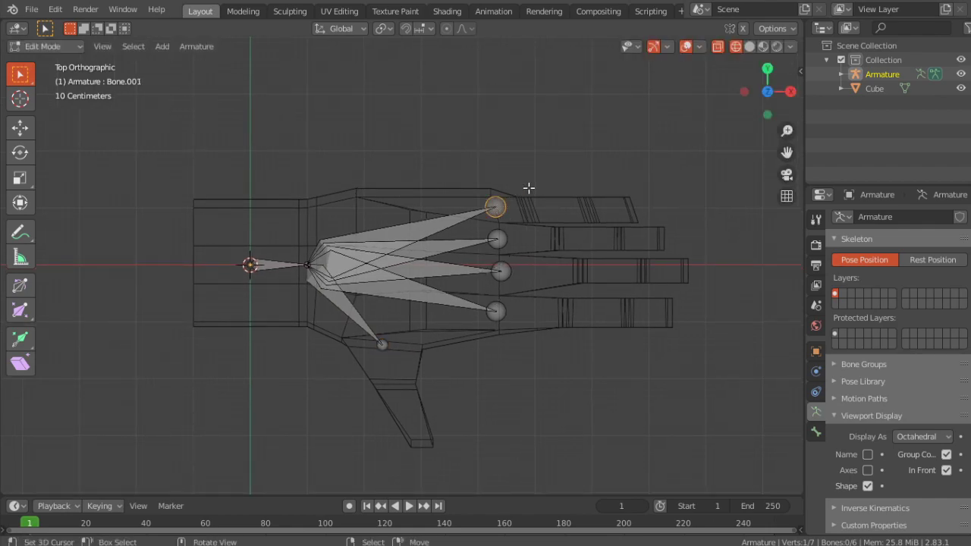
key(e)
key(x)
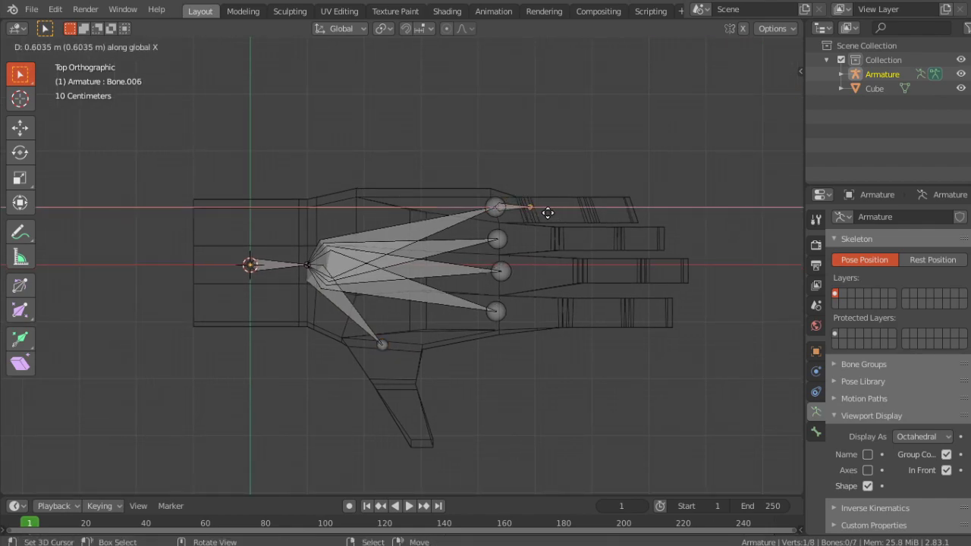
click(546, 214)
key(e)
key(x)
click(605, 210)
key(e)
key(x)
click(650, 211)
Extrude a chain of three bones along X from the ring finger's knuckle to its tip
click(499, 239)
key(e)
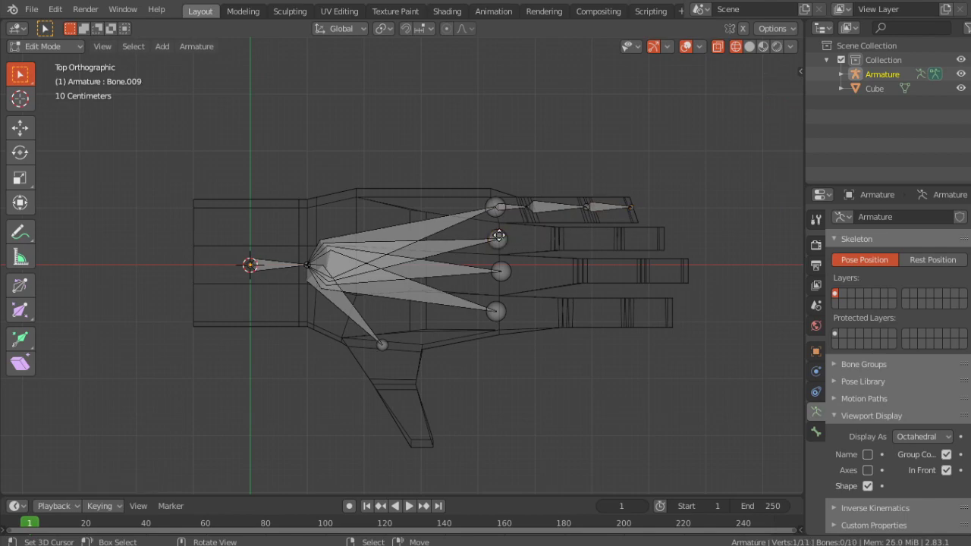
key(x)
click(558, 231)
key(e)
key(x)
click(620, 230)
key(e)
key(x)
click(661, 232)
Extrude a chain of three bones along X from the middle finger's knuckle to its tip
click(500, 271)
key(e)
key(x)
click(579, 270)
key(e)
key(x)
click(644, 269)
key(e)
key(x)
click(690, 266)
Extrude a chain of three bones along X from the index finger's knuckle to its tip
click(496, 311)
key(e)
key(x)
click(631, 317)
key(e)
key(x)
click(672, 318)
Extrude two bones from the thumb base through the thumb's joint to its tip
click(384, 345)
key(e)
key(x)
key(Escape)
key(g)
click(427, 433)
key(e)
click(449, 491)
Move the forearm bone's root about 0.84 m along negative X toward the cut end of the wrist
shift+middle_drag(477, 360, 558, 371)
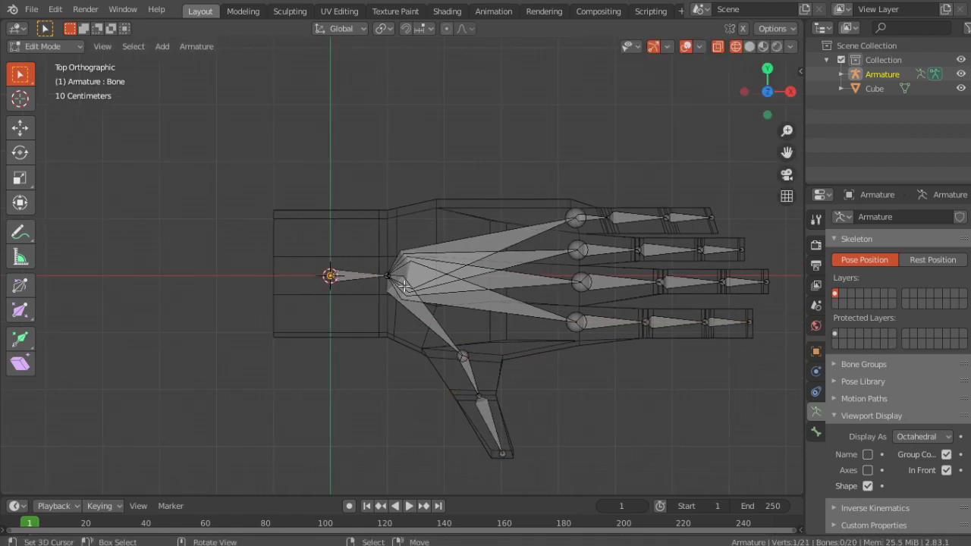
key(e)
key(x)
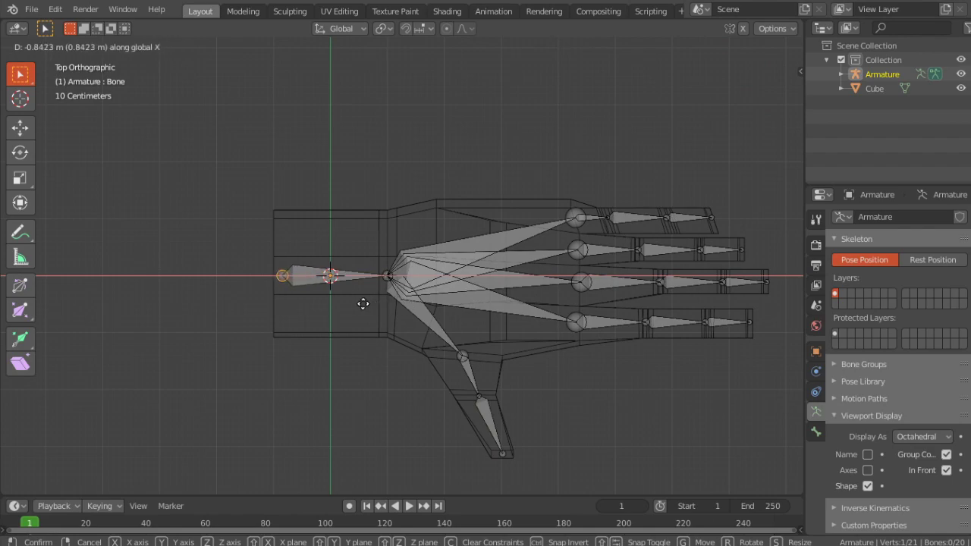
click(363, 304)
Switch to solid shading and raise the two outer thumb bones about 0.09 m along Z
middle_drag(362, 303, 382, 166)
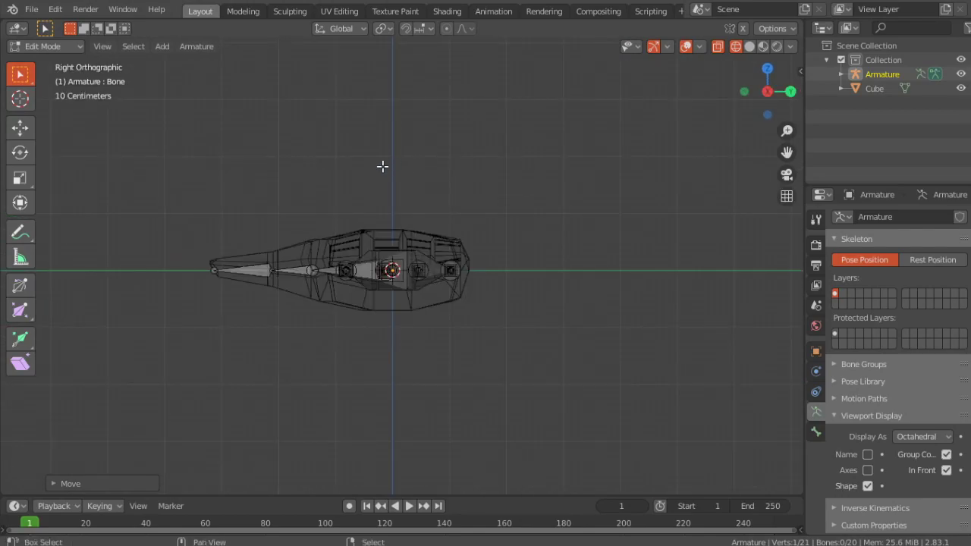
key(KP_1)
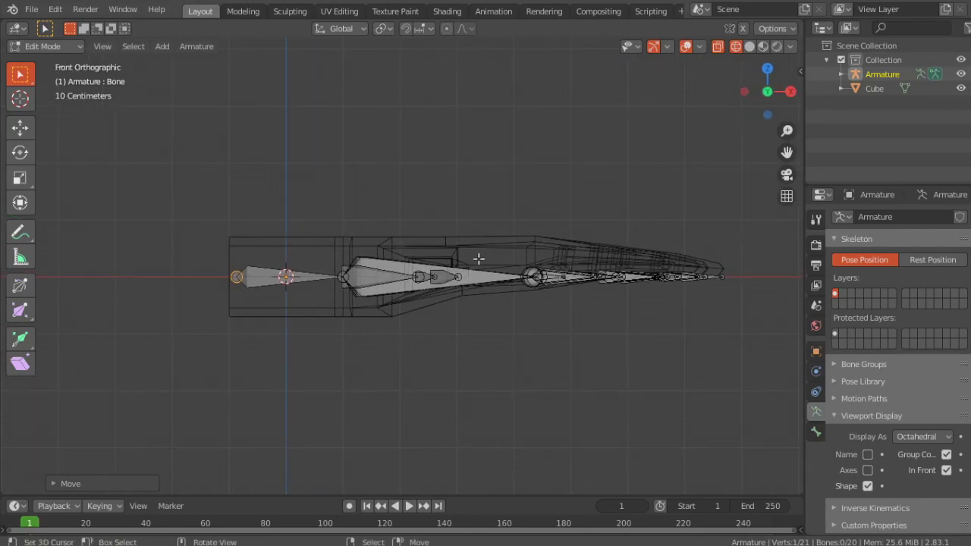
middle_drag(444, 244, 243, 296)
shift+right_click(244, 276)
key(g)
key(z)
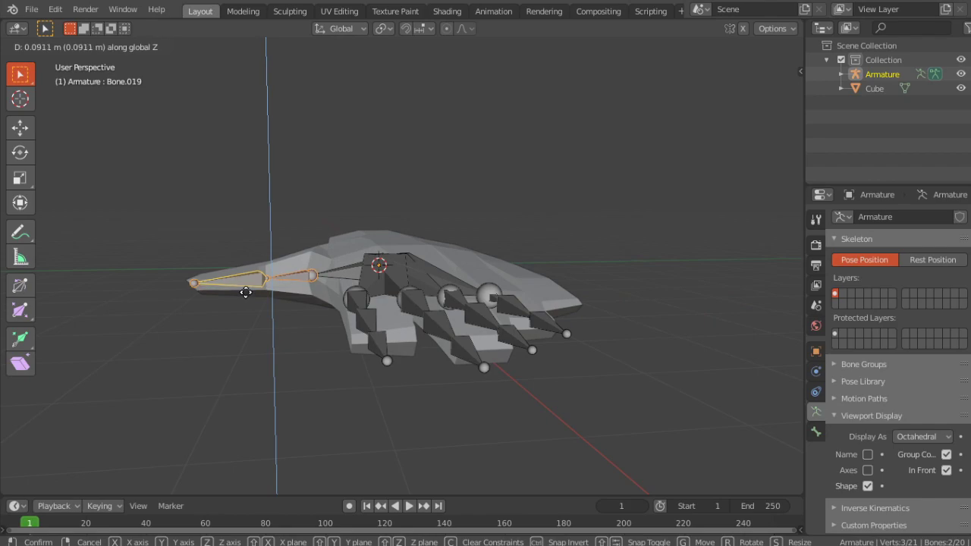
click(245, 293)
Select the four knuckle joints and raise them about 0.36 m along Z in front view
middle_drag(246, 293, 462, 363)
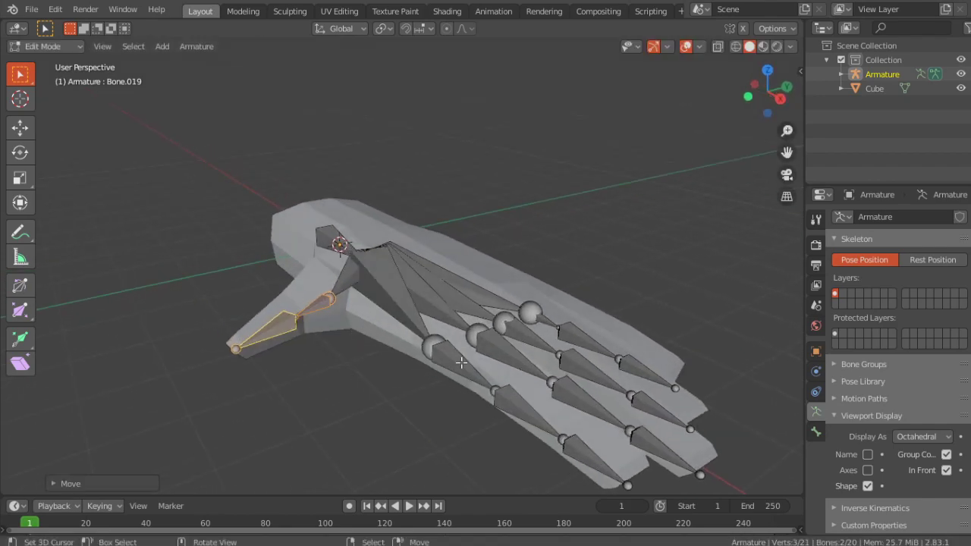
click(429, 345)
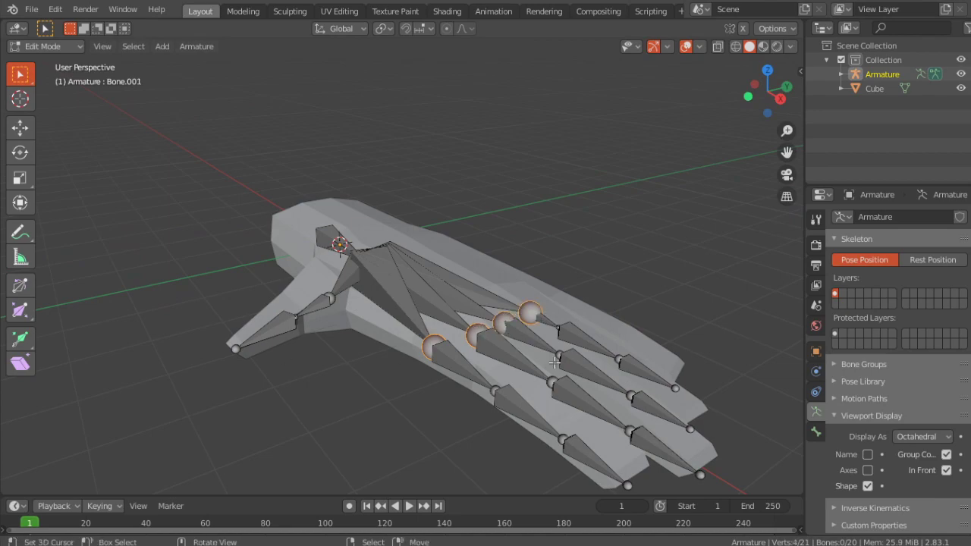
key(KP_1)
shift+middle_drag(555, 363, 533, 373)
key(g)
key(z)
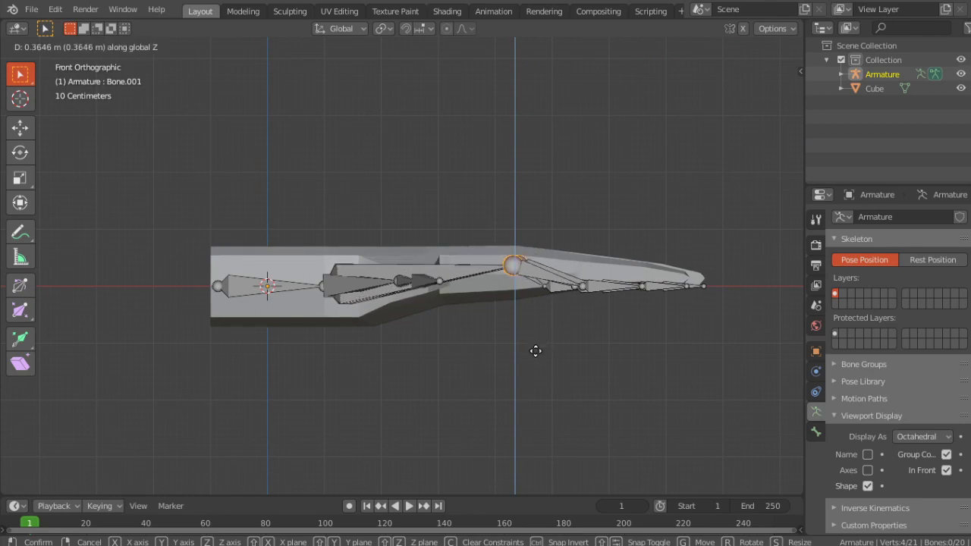
click(536, 350)
Select the first joint beyond the knuckle on all four fingers and raise them along Z inside the mesh
middle_drag(581, 301, 557, 369)
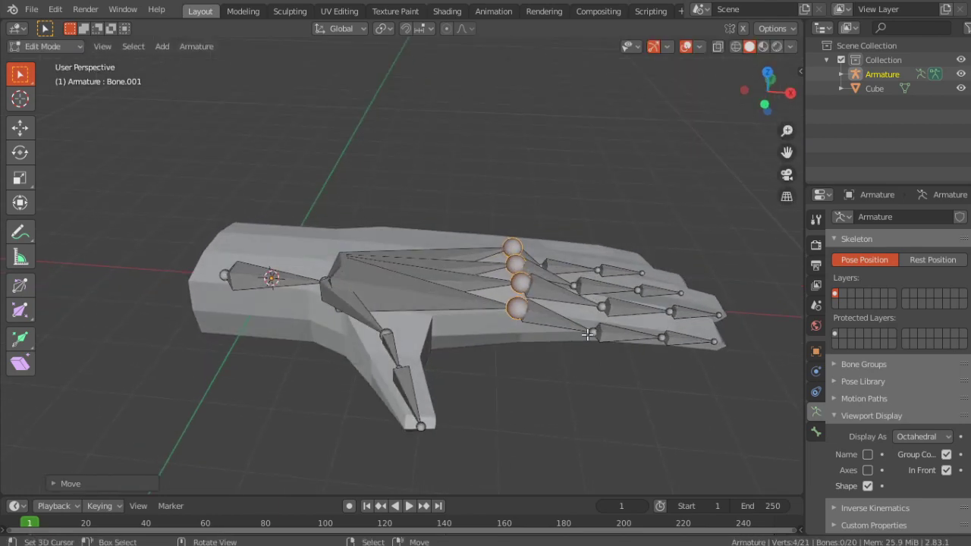
ctrl+click(605, 306)
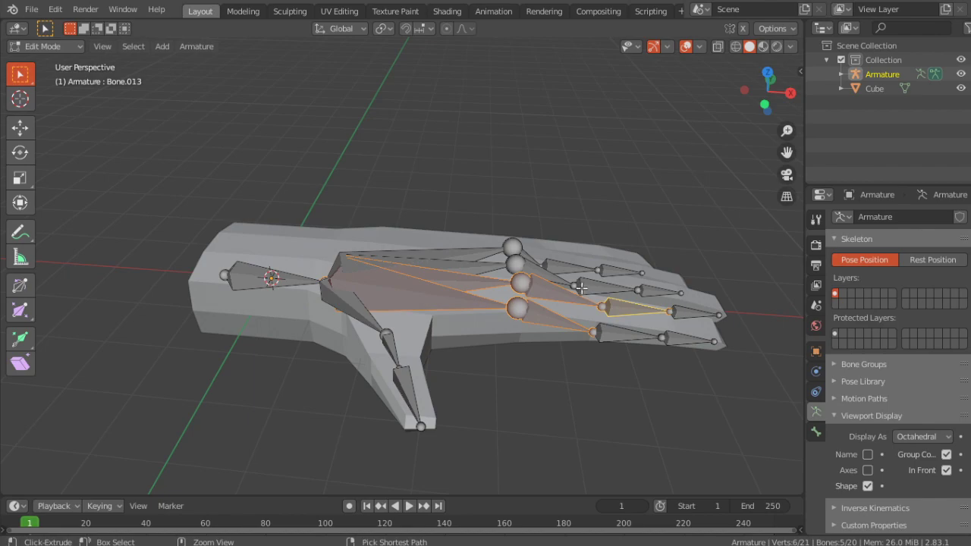
click(600, 306)
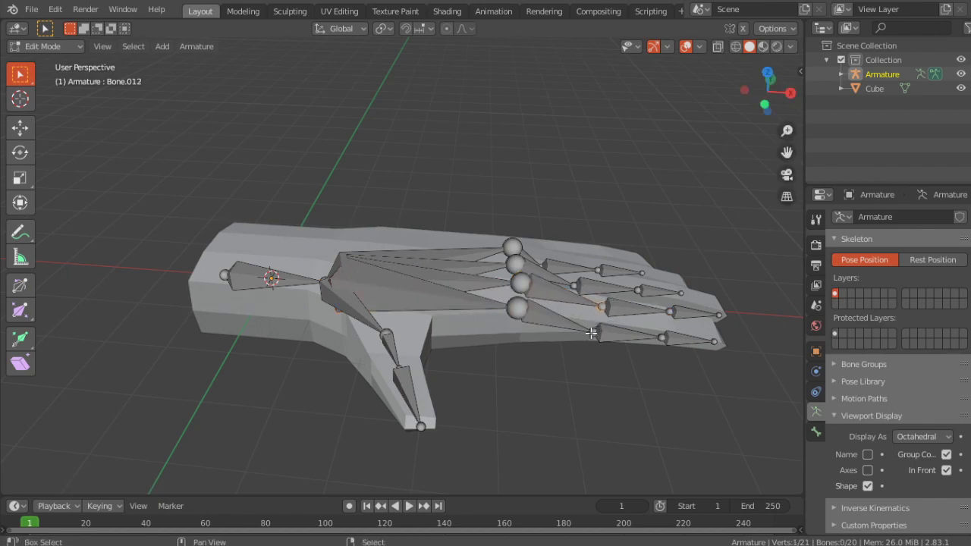
key(ctrl+z)
middle_drag(612, 279, 574, 321)
shift+click(550, 282)
key(KP_1)
key(g)
key(z)
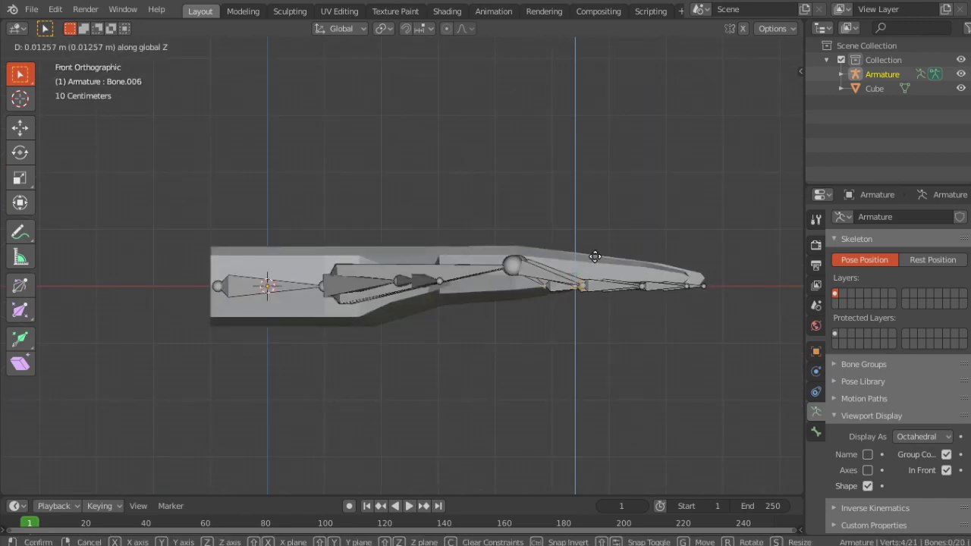
click(604, 243)
Raise the last joint before the tip on all four fingers about 0.21 m along Z
middle_drag(635, 253, 487, 376)
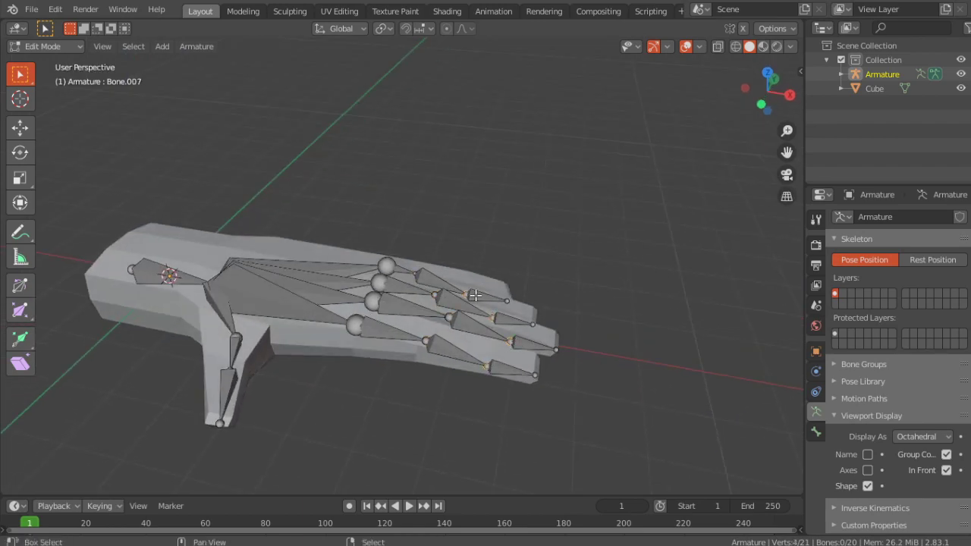
middle_drag(474, 295, 499, 269)
key(g)
key(z)
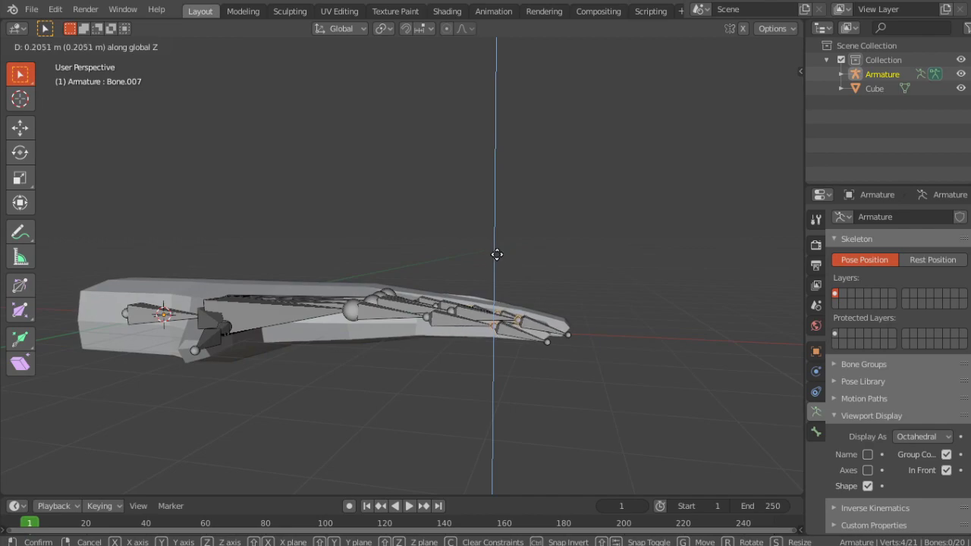
click(497, 254)
Select the four fingertip joints with Circle Select and raise them about 0.06 m along Z
middle_drag(520, 271, 495, 378)
key(c)
mouse_move(568, 372)
mouse_down()
mouse_move(566, 340)
mouse_move(548, 341)
mouse_up()
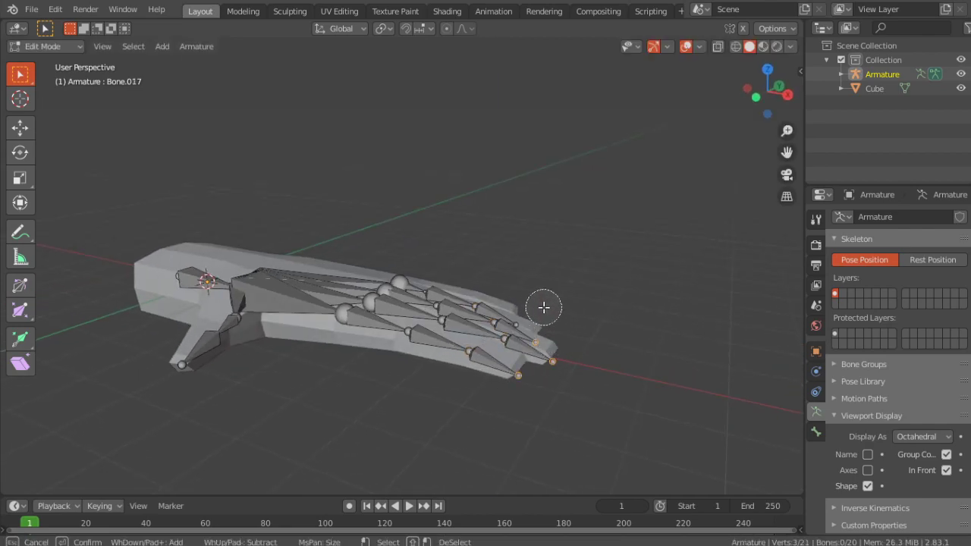
click(531, 321)
key(Escape)
key(g)
key(z)
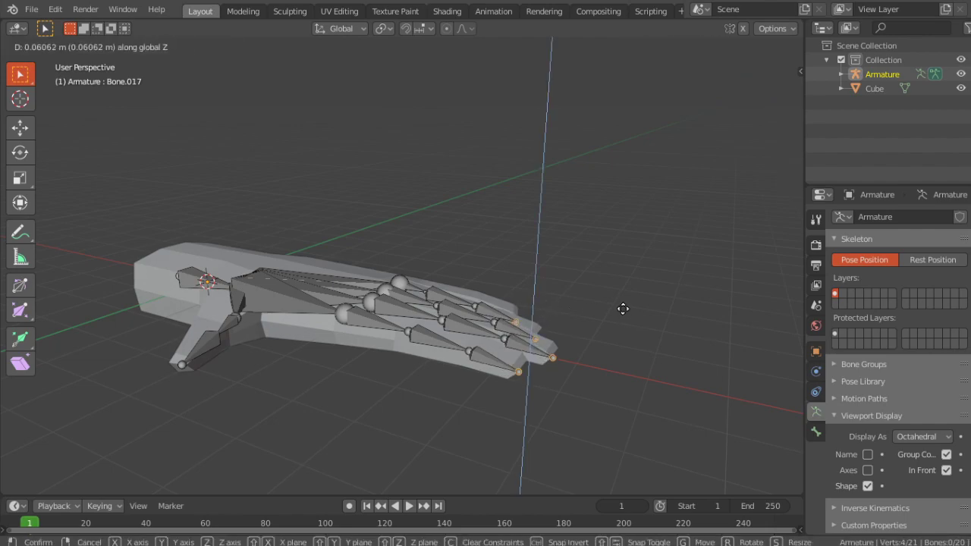
click(619, 305)
middle_drag(619, 305, 646, 271)
Check in Object Mode how the bones sit inside the hand mesh from above, from the side and in wireframe
key(Tab)
middle_drag(615, 309, 508, 262)
key(KP_7)
key(Tab)
key(Tab)
click(448, 290)
key(shift+z)
mouse_move(550, 295)
middle_down()
mouse_move(572, 238)
mouse_move(568, 215)
mouse_move(552, 345)
mouse_move(464, 360)
mouse_move(551, 364)
mouse_move(524, 377)
mouse_move(533, 386)
mouse_move(527, 399)
mouse_move(481, 329)
mouse_move(437, 330)
mouse_move(459, 358)
mouse_move(440, 357)
mouse_move(417, 339)
middle_up()
key(shift+z)
middle_drag(523, 342, 331, 248)
click(339, 209)
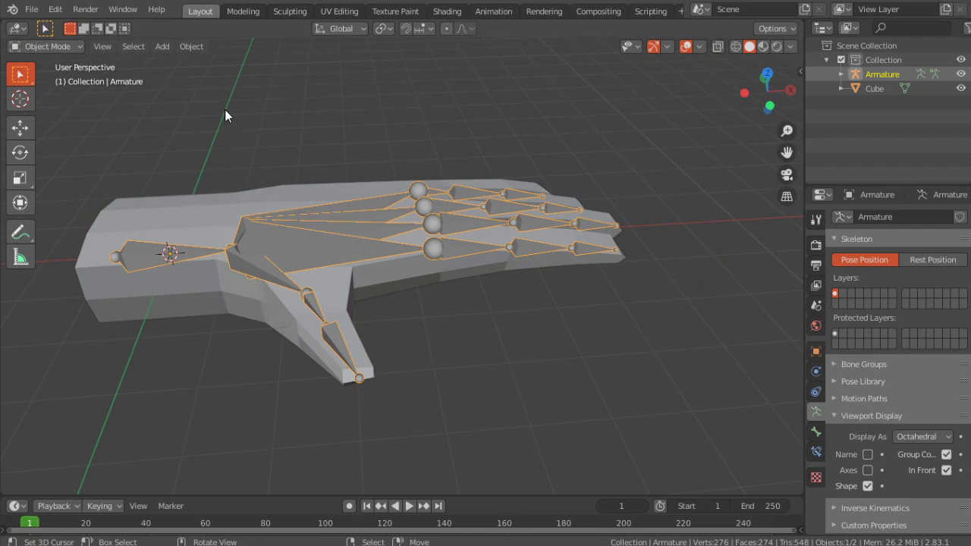
middle_drag(336, 250, 644, 161)
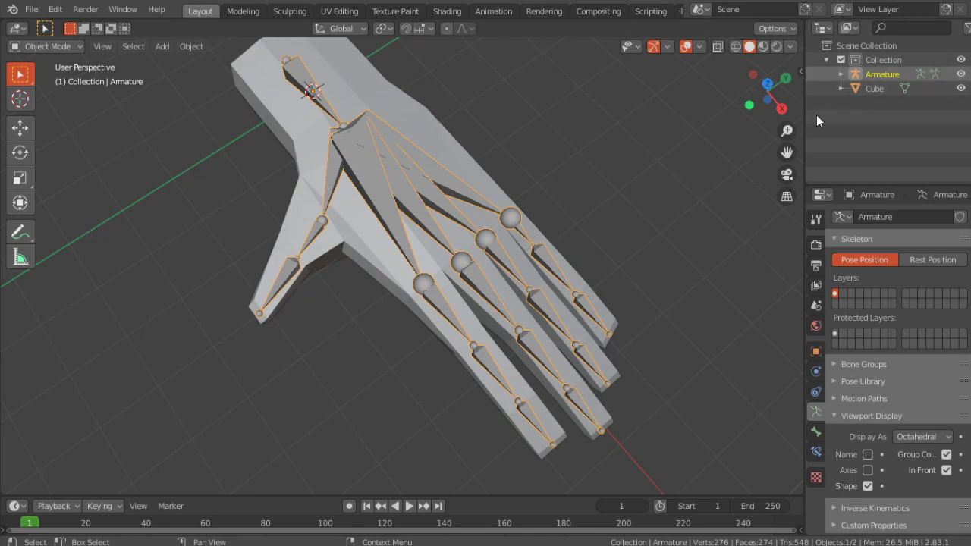
Widen the scene hierarchy, expand the armature to its bones and put it in Edit Mode
drag(803, 115, 649, 113)
click(683, 74)
click(698, 89)
click(713, 102)
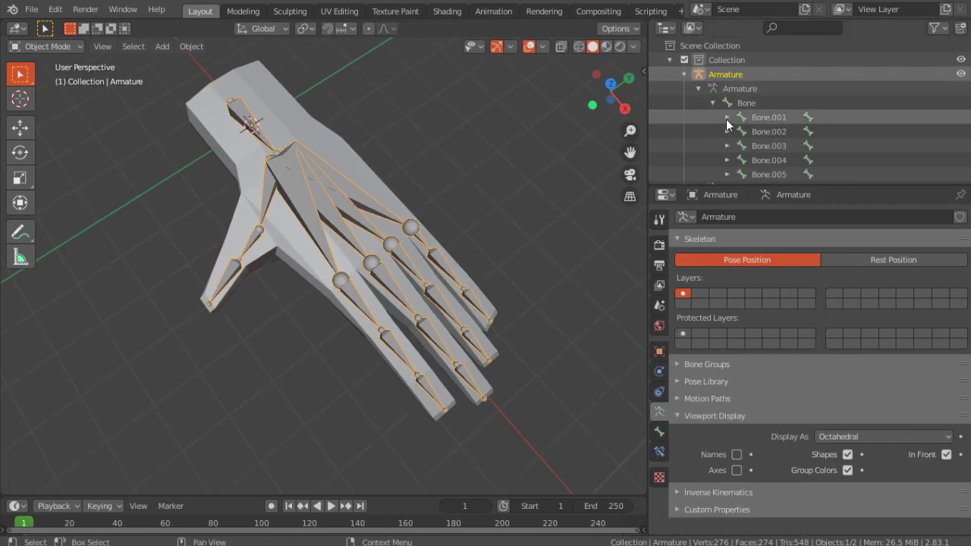
middle_drag(441, 164, 521, 243)
key(Tab)
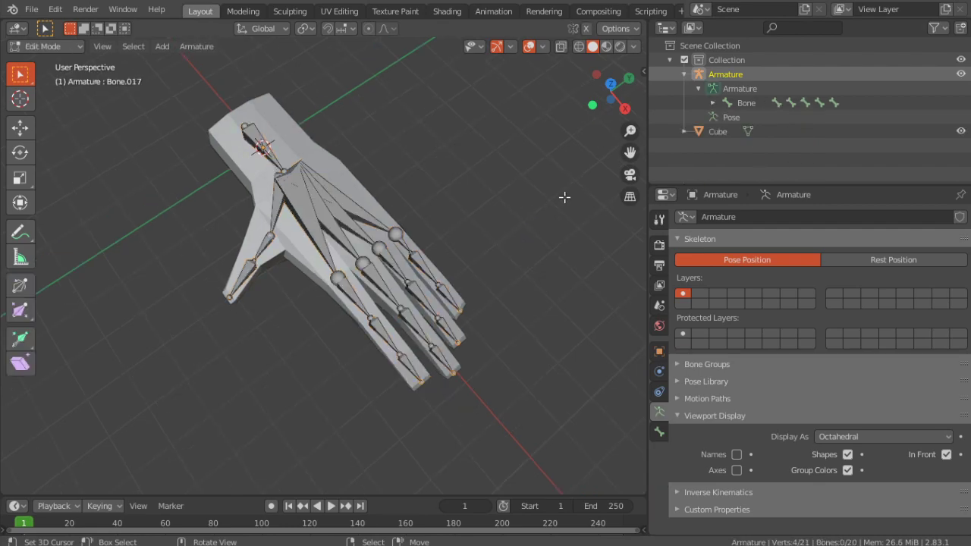
Expand the root bone and the full child chains of Bone.001 and Bone.002 in the scene hierarchy
click(714, 103)
click(726, 117)
click(741, 132)
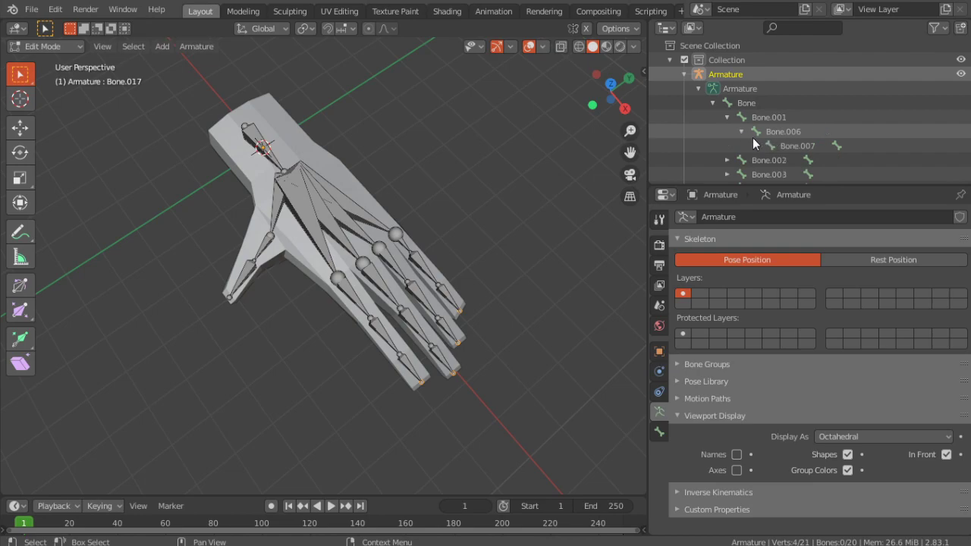
click(750, 135)
click(755, 145)
scroll(769, 139, down, 3)
click(727, 99)
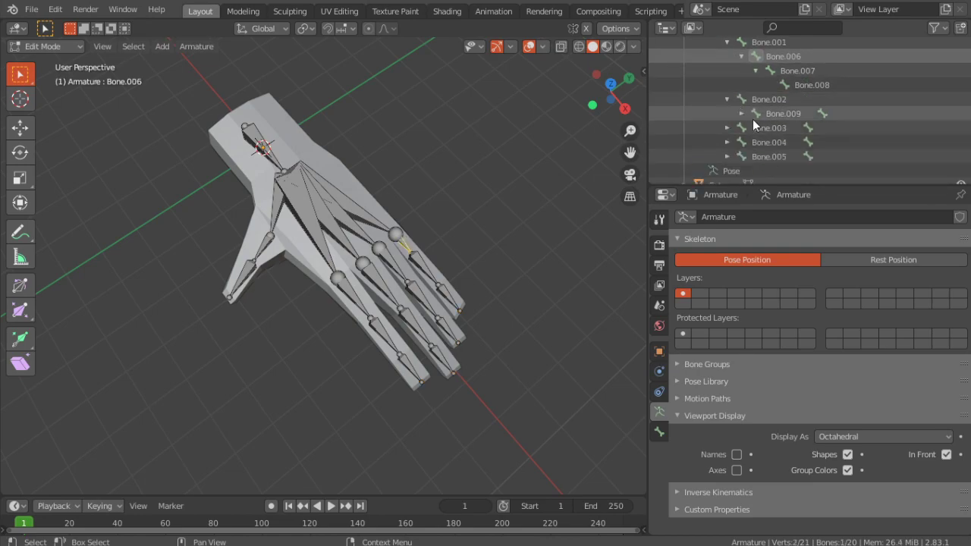
click(756, 127)
scroll(751, 121, down, 3)
Expand the full child chains of Bone.003, Bone.004 and Bone.005 in the scene hierarchy
click(727, 113)
click(741, 127)
click(755, 142)
scroll(759, 144, down, 3)
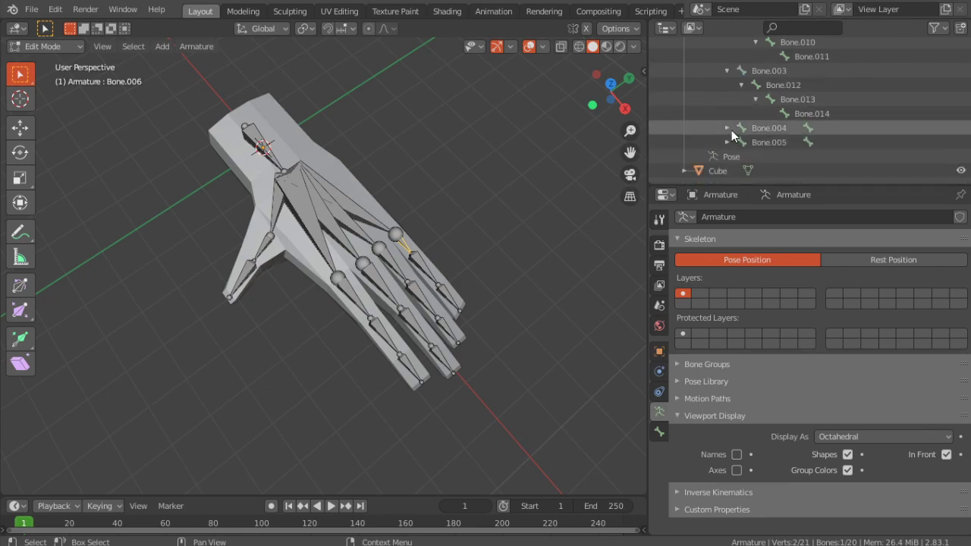
click(727, 127)
click(741, 142)
click(756, 156)
scroll(764, 143, down, 3)
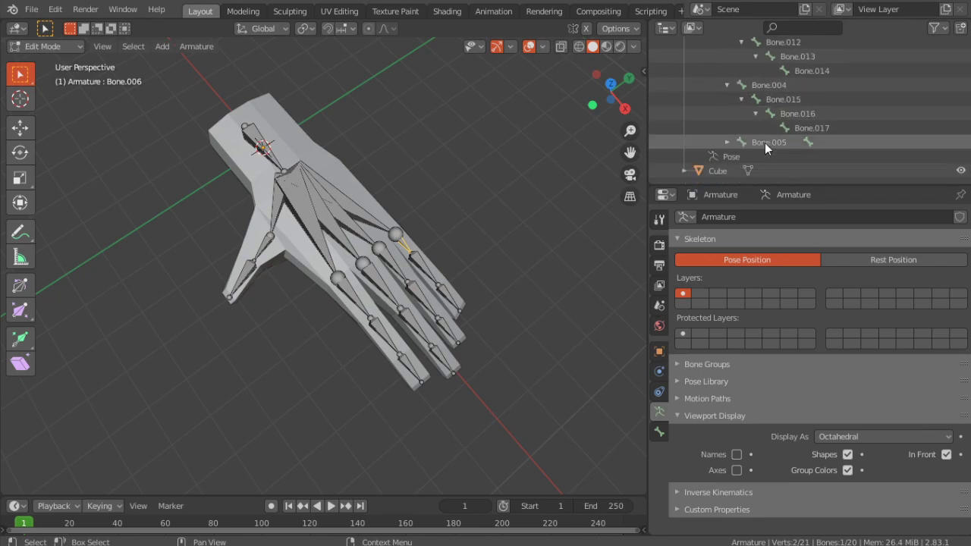
click(725, 142)
click(741, 157)
scroll(801, 126, down, 2)
scroll(835, 118, up, 10)
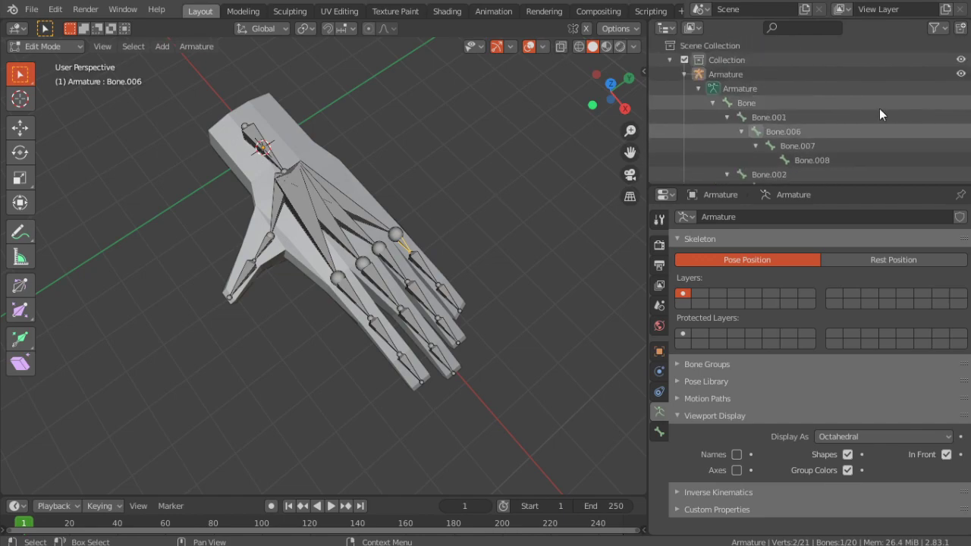
Rename the root bone as Wrist
double_click(755, 104)
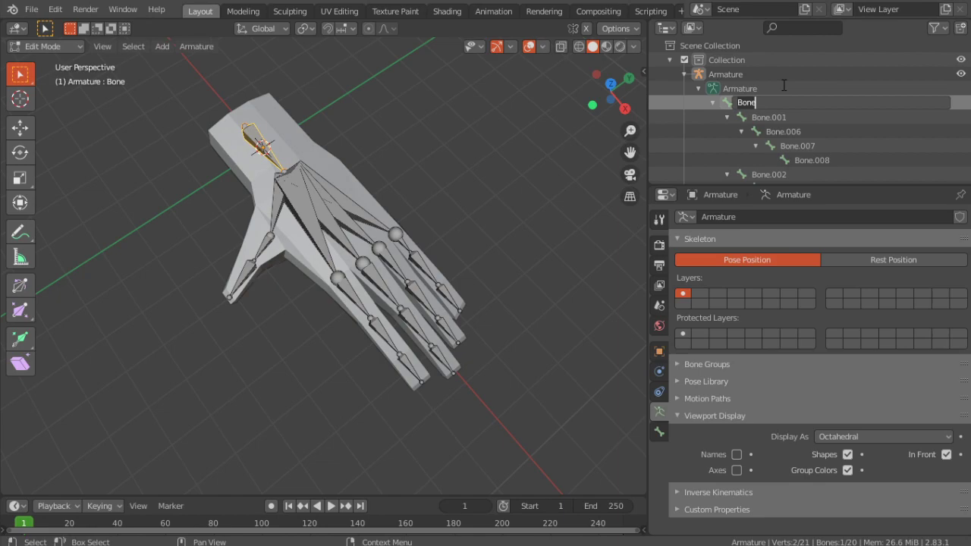
text(Wrist)
key(Return)
Rename the little finger's bone chain, from palm to tip, as Little1, Little2, Little3 and Little4
double_click(768, 117)
text(L)
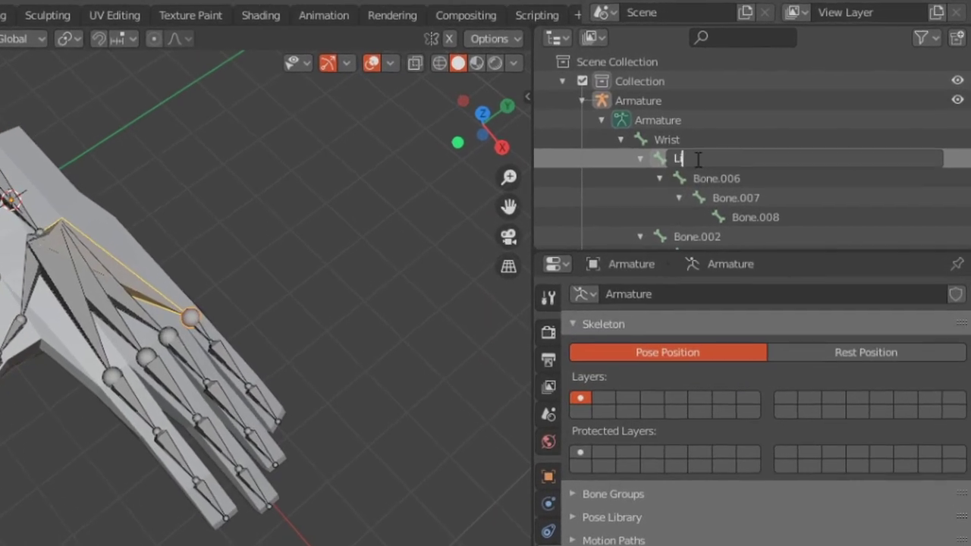
text(ittle1)
key(Return)
double_click(716, 178)
text(Little2)
key(Return)
double_click(736, 197)
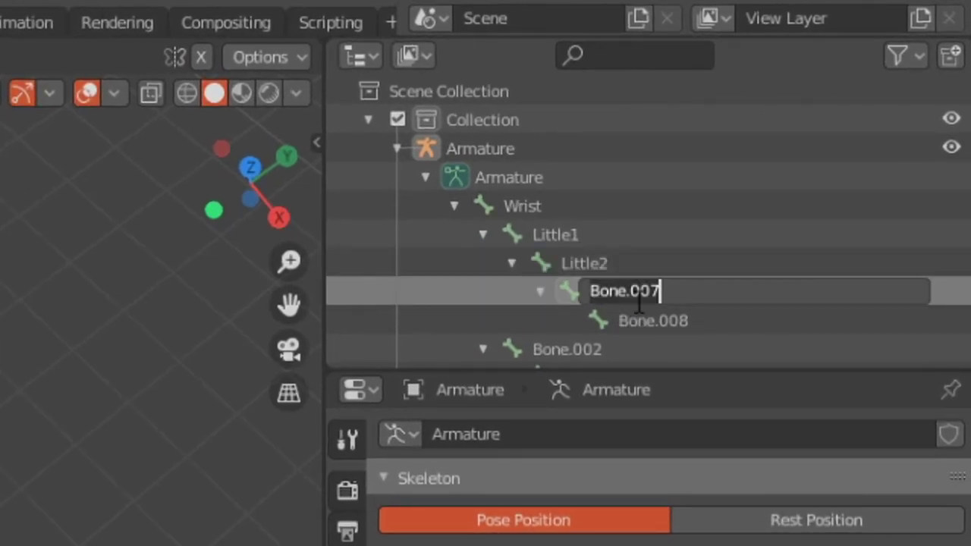
text(Little3)
key(Return)
double_click(644, 321)
text(Little4)
key(Return)
Collapse the little finger chain and rename the ring finger's bones, from palm to tip, as Ring1, Ring2, Ring3 and Ring4
click(483, 235)
double_click(567, 263)
text(Ring1)
key(Return)
double_click(595, 292)
text(Ring2)
key(Return)
double_click(624, 321)
text(Ring3)
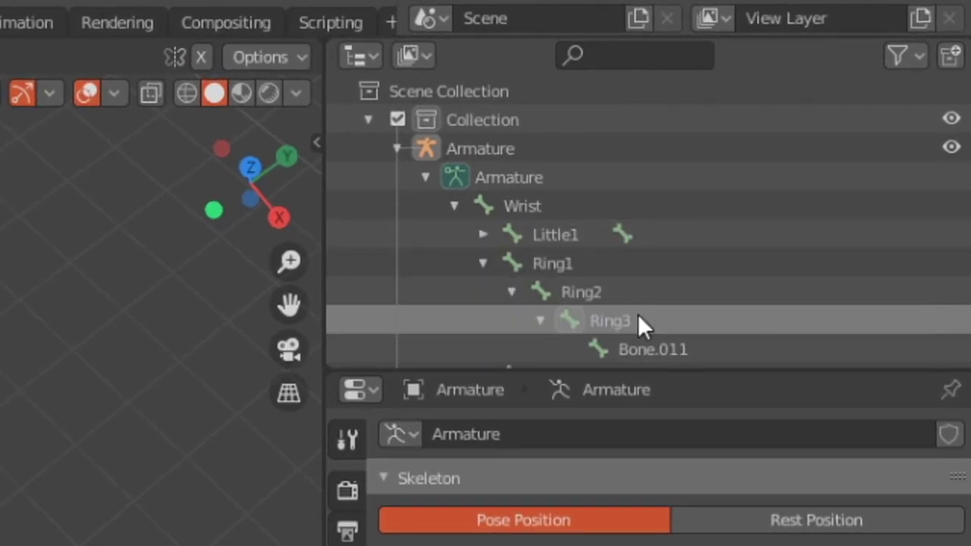
double_click(684, 341)
text(Ring4)
key(Return)
Collapse the ring finger chain and rename the middle finger's bones, from palm to tip, as Middle1, MIddle2, Middle3 and Middle4
click(540, 320)
click(483, 263)
double_click(577, 288)
text(Middle1)
key(Return)
double_click(626, 318)
text(MIddle2)
key(Return)
scroll(675, 275, down, 2)
double_click(643, 292)
text(Middle3)
key(Return)
double_click(663, 313)
text(Middle4)
key(Return)
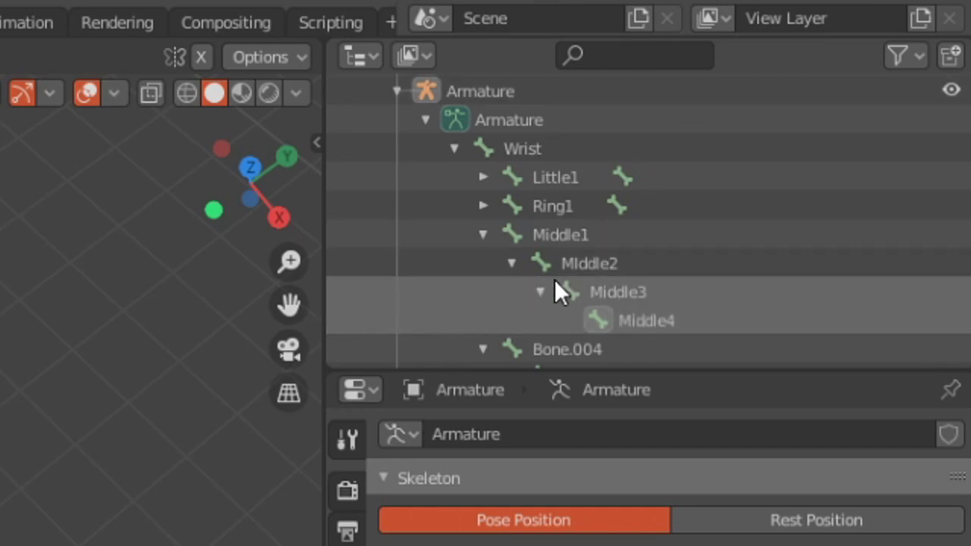
Collapse the middle finger chain and rename the index finger's bones, from palm to tip, as Index1, Index2, Index3 and Index4
click(483, 235)
double_click(542, 265)
text(Index1)
key(Return)
double_click(571, 295)
text(Index2)
key(Return)
double_click(624, 320)
text(Index3)
key(Return)
double_click(651, 348)
text(Index4)
key(Return)
Rename the thumb's bones, from base to tip, as Thumb1, Thumb2 and Thumb3, and collapse the index and thumb chains
click(483, 263)
double_click(569, 292)
text(Thumb1)
key(Return)
double_click(569, 318)
text(Thumb)
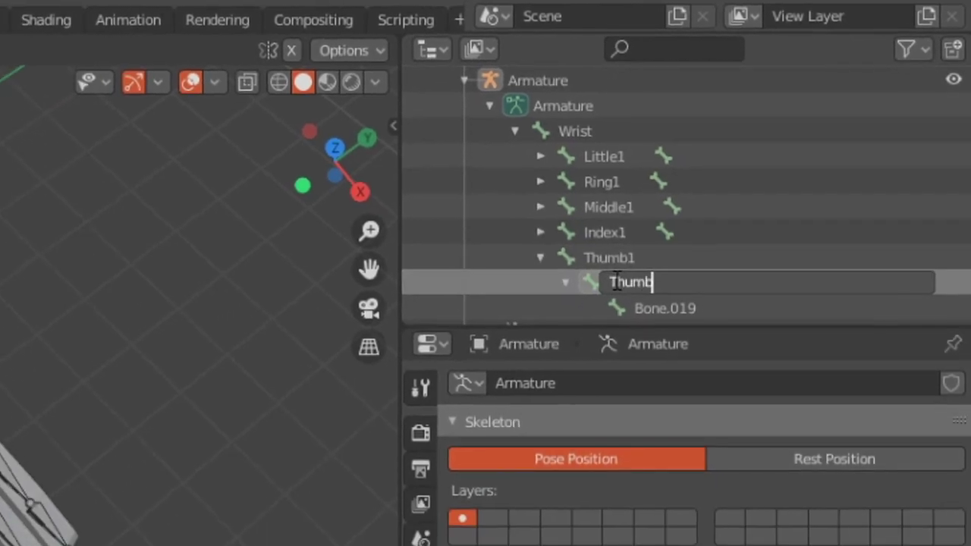
text(2)
key(Return)
double_click(667, 308)
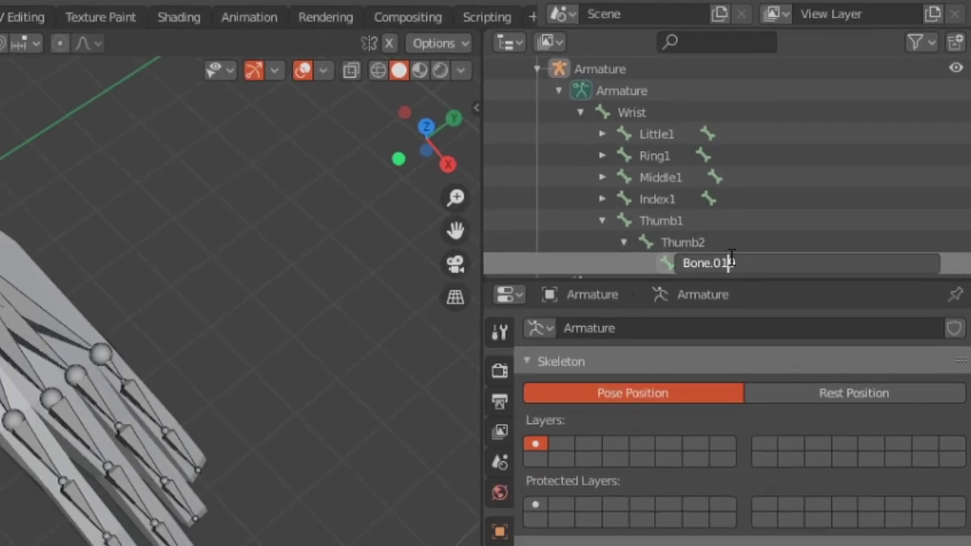
text(Thumb3)
key(Return)
click(566, 282)
click(540, 232)
click(713, 120)
click(713, 138)
scroll(683, 142, up, 2)
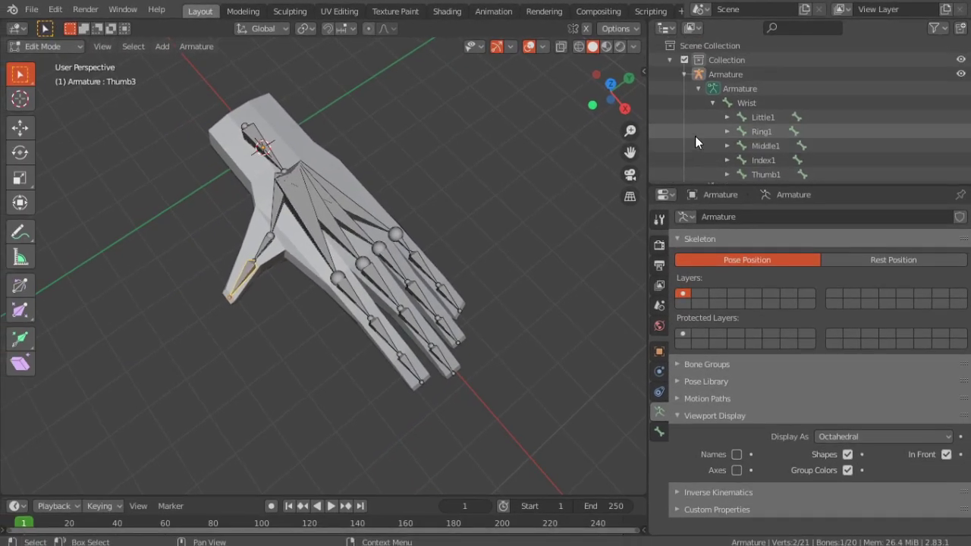
Return to Object Mode and parent the hand mesh to the armature with automatic weights
middle_drag(346, 199, 418, 147)
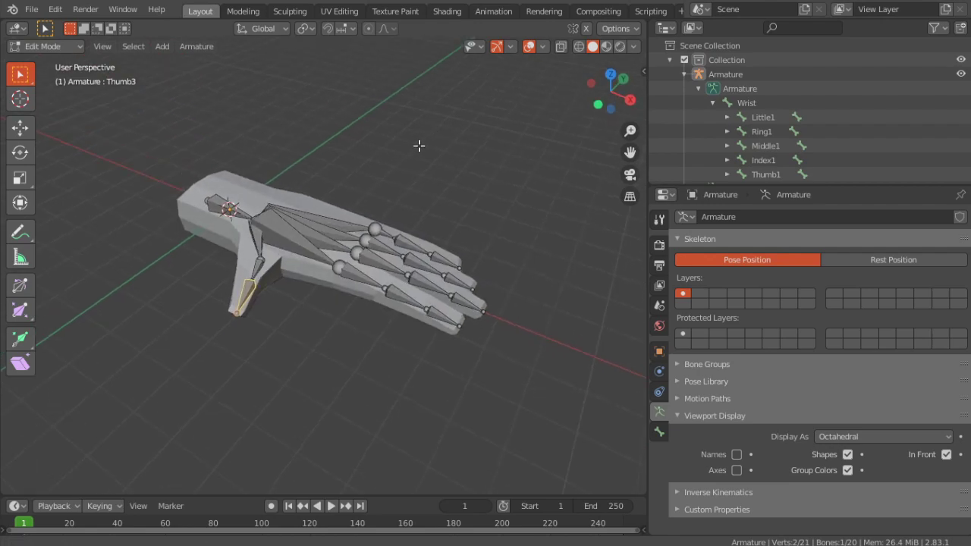
key(Tab)
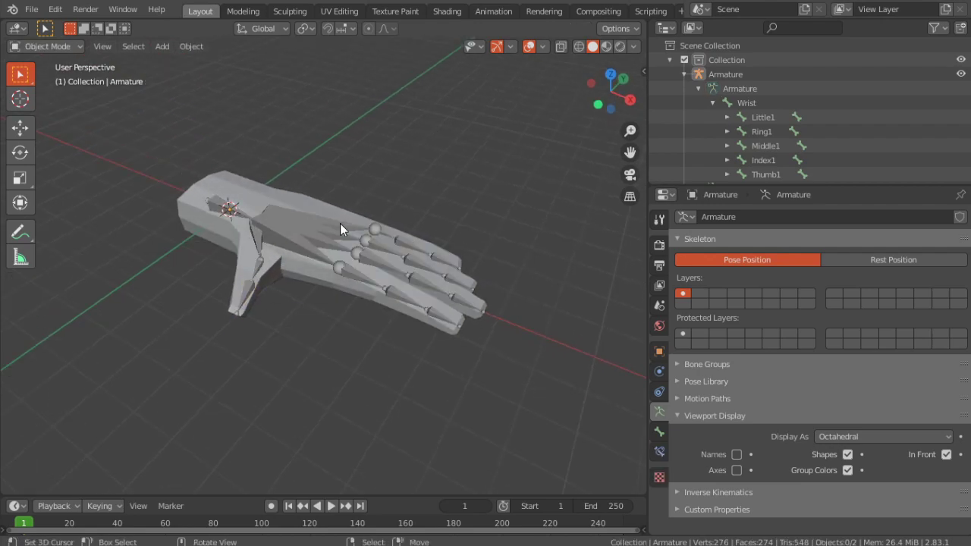
click(304, 273)
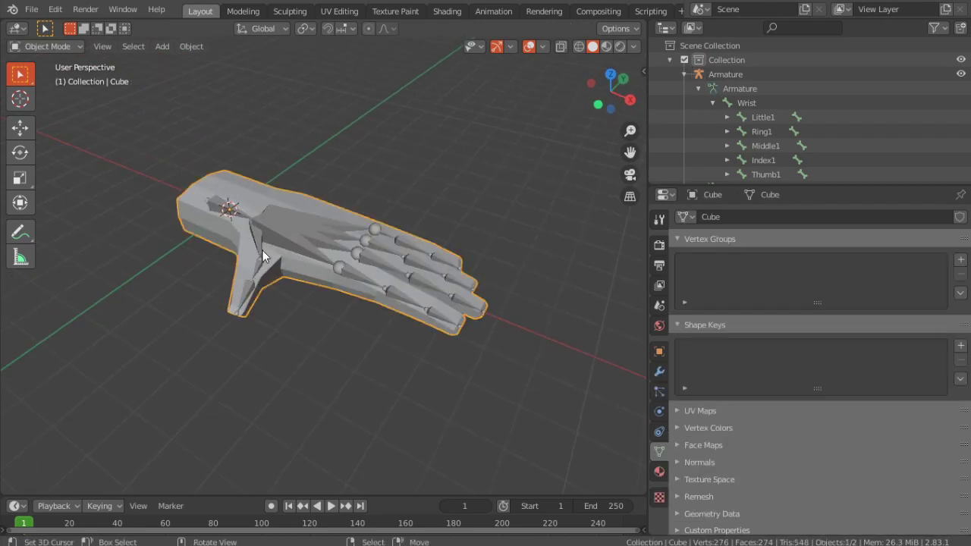
shift+click(298, 221)
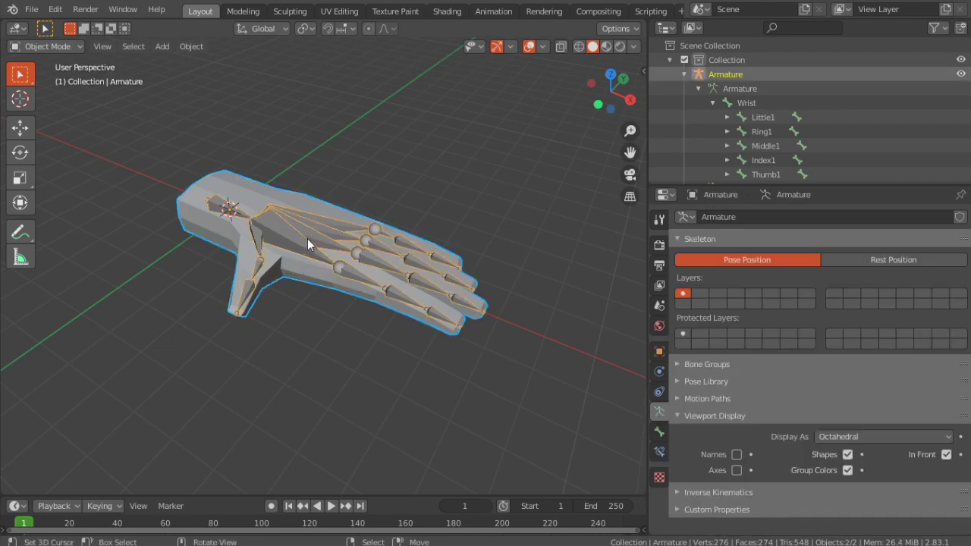
key(ctrl+p)
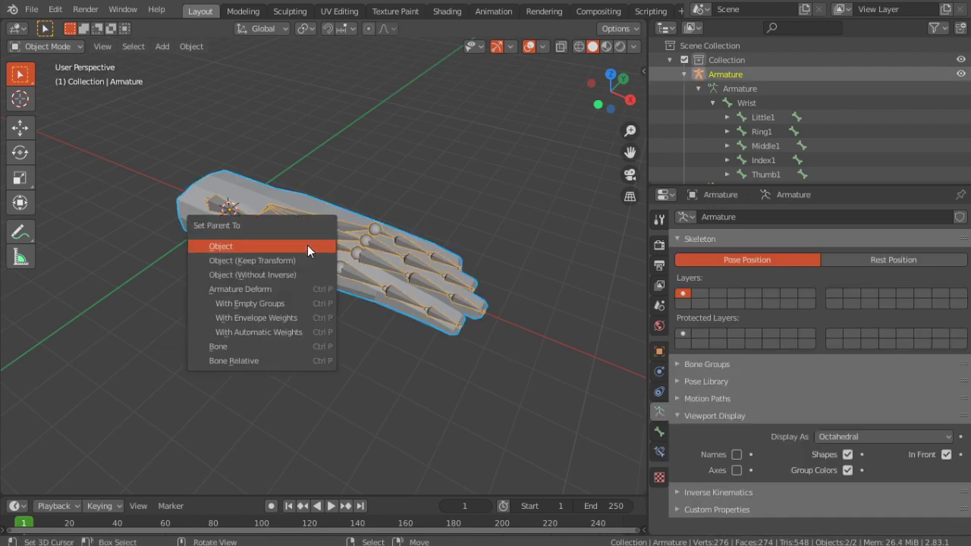
click(300, 334)
Select only the armature and switch it to Pose Mode
middle_drag(301, 334, 463, 267)
scroll(469, 217, up, 5)
click(349, 254)
click(350, 254)
key(ctrl+Tab)
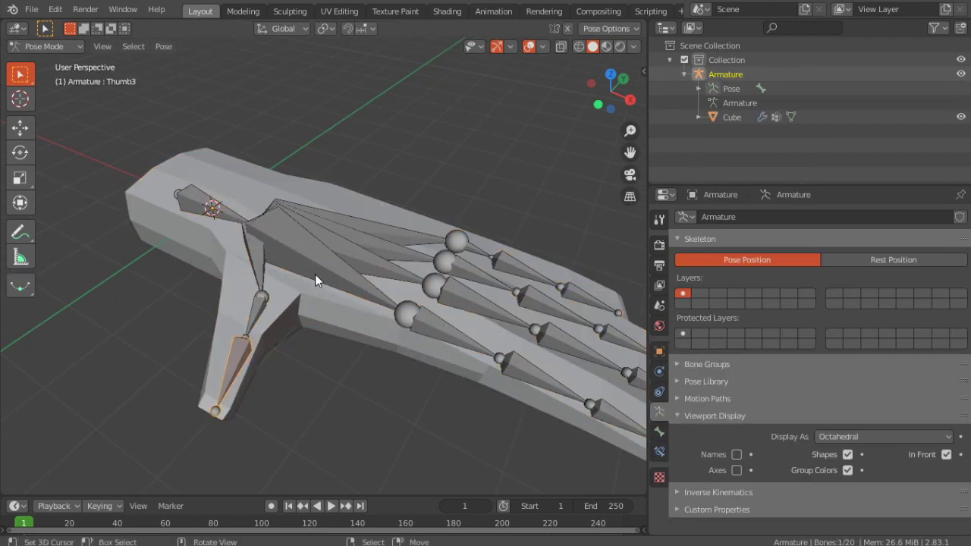
key(ctrl+Tab)
key(ctrl+Tab)
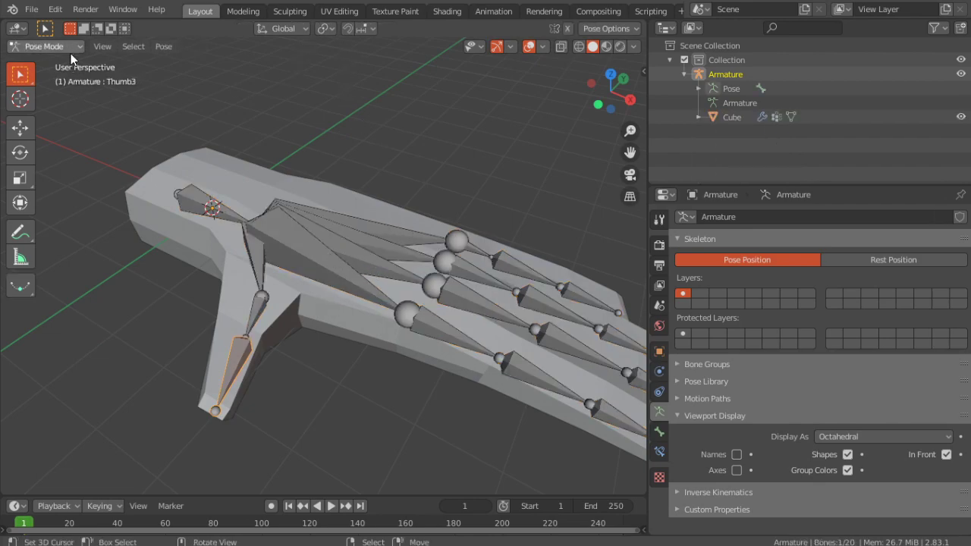
Test-rotate the wrist bone and each of the three thumb bones in turn, cancelling every rotation
right_click(225, 215)
key(r)
right_click(230, 201)
click(256, 273)
key(r)
key(Escape)
click(262, 304)
key(r)
key(Escape)
click(245, 362)
key(r)
key(Escape)
Test-rotate the Little2, Ring2 and Middle2 bones one at a time in top view, cancelling each rotation
middle_drag(461, 323, 377, 327)
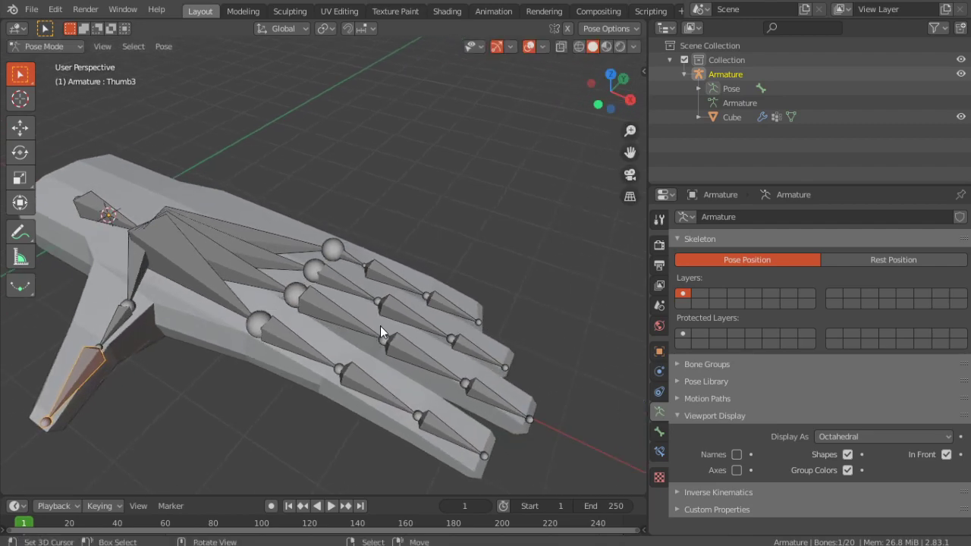
key(KP_7)
click(341, 239)
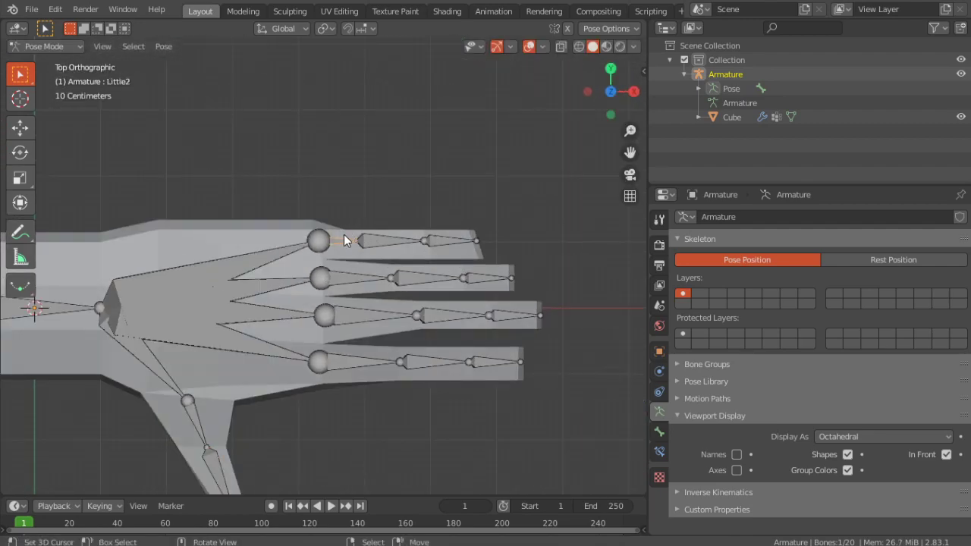
key(r)
key(Escape)
click(353, 271)
key(r)
key(Escape)
click(351, 308)
key(r)
key(Escape)
Select the second bone of all four fingers together, test-rotate them about the global Y axis and cancel
shift+click(369, 364)
shift+click(363, 312)
shift+click(351, 274)
shift+click(338, 239)
middle_drag(337, 233, 405, 164)
key(r)
key(y)
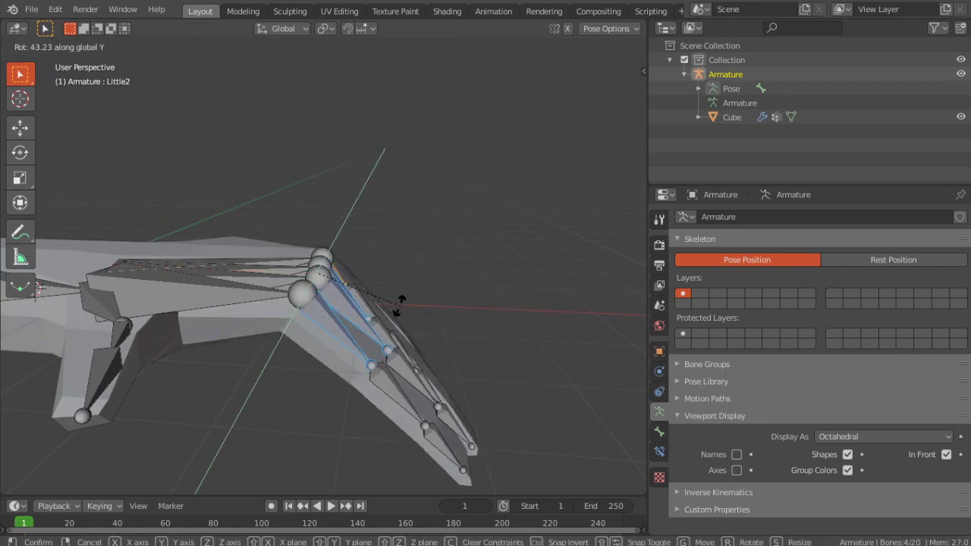
right_click(409, 270)
Select the third bone of all four fingers, test-rotate them about the global Y axis and cancel
click(433, 308)
shift+click(437, 288)
shift+click(394, 270)
shift+click(383, 265)
key(r)
key(y)
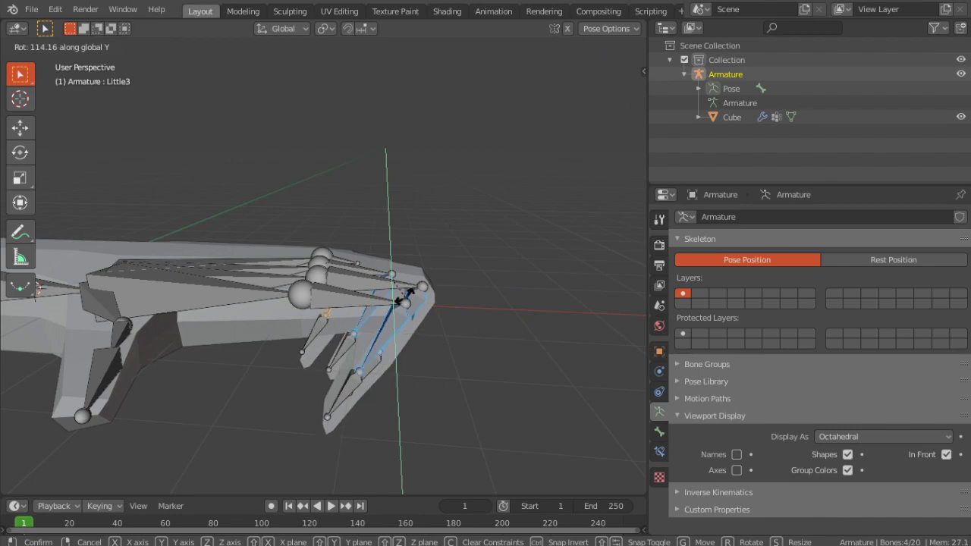
key(Escape)
Bend the four fingertip bones downward about the global Y axis to check the mesh deformation, and clear their rotation
click(525, 317)
shift+click(519, 301)
shift+click(478, 281)
shift+click(478, 262)
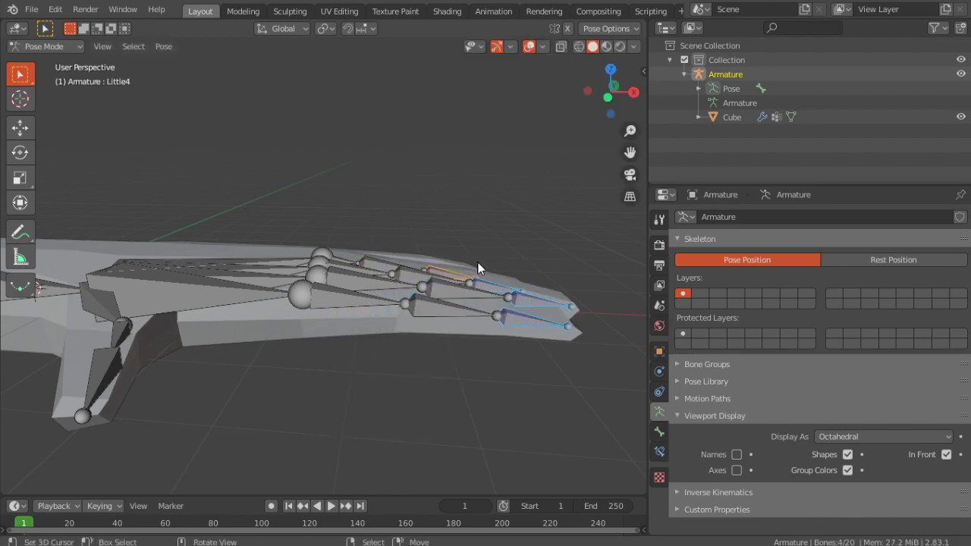
key(r)
key(y)
click(523, 295)
middle_drag(523, 295, 351, 302)
middle_drag(340, 264, 551, 257)
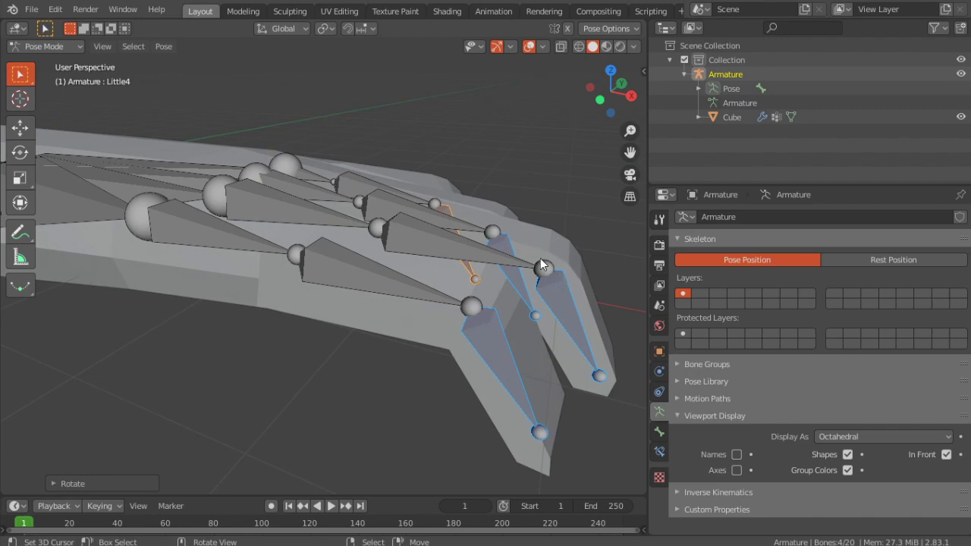
key(alt+r)
scroll(334, 258, down, 4)
shift+middle_drag(250, 236, 376, 285)
right_click(296, 262)
key(r)
key(y)
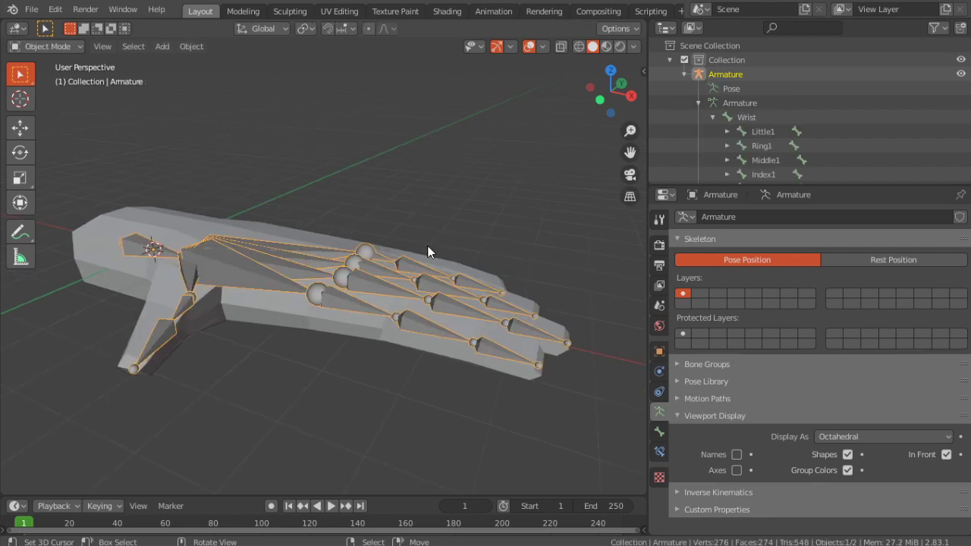
Switch the armature back to Pose Mode and select Index3, with Index4 as the active bone, in top view
key(ctrl+Tab)
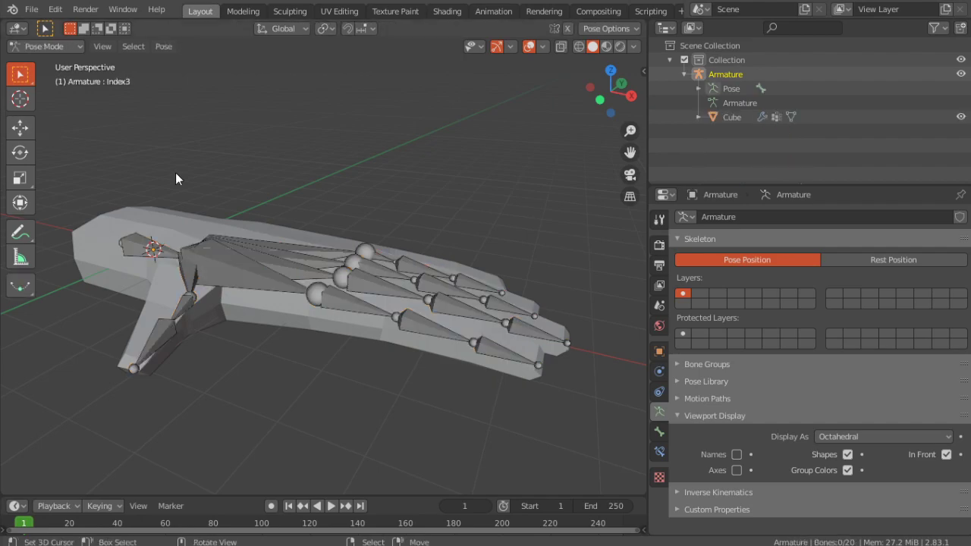
middle_drag(513, 327, 529, 243)
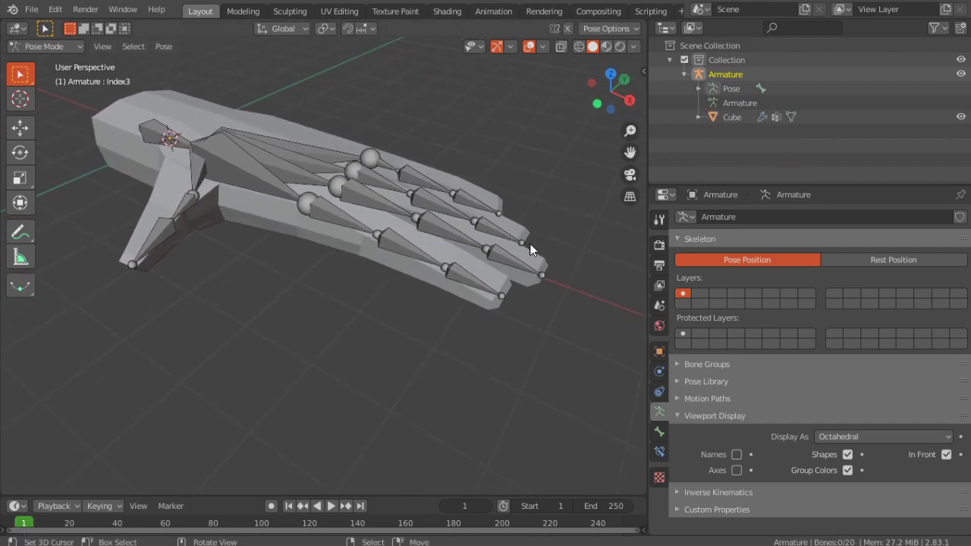
key(KP_7)
shift+middle_drag(529, 189, 380, 225)
scroll(501, 137, up, 4)
click(335, 284)
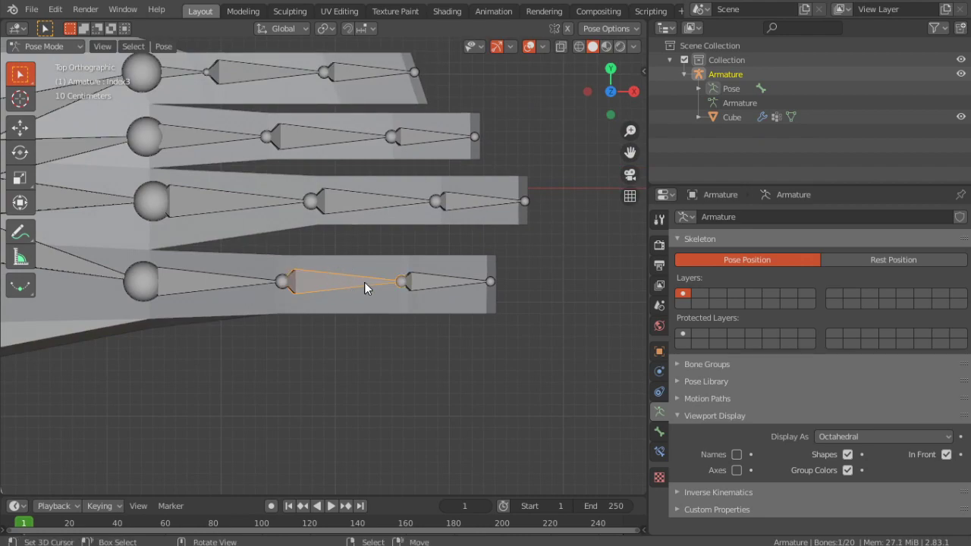
shift+click(448, 284)
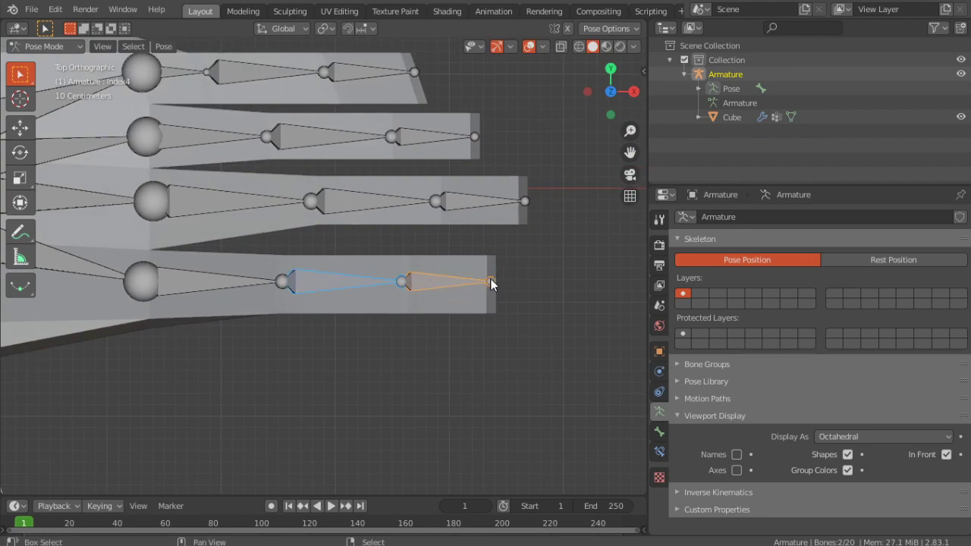
Add a Copy Rotation constraint to Index4 with Armature as the target and Index3 as the bone
click(659, 430)
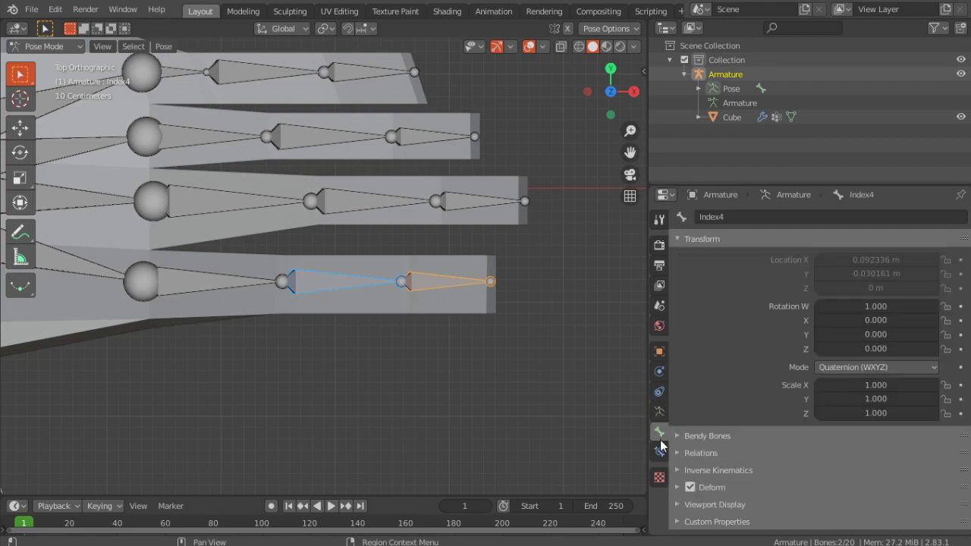
click(660, 451)
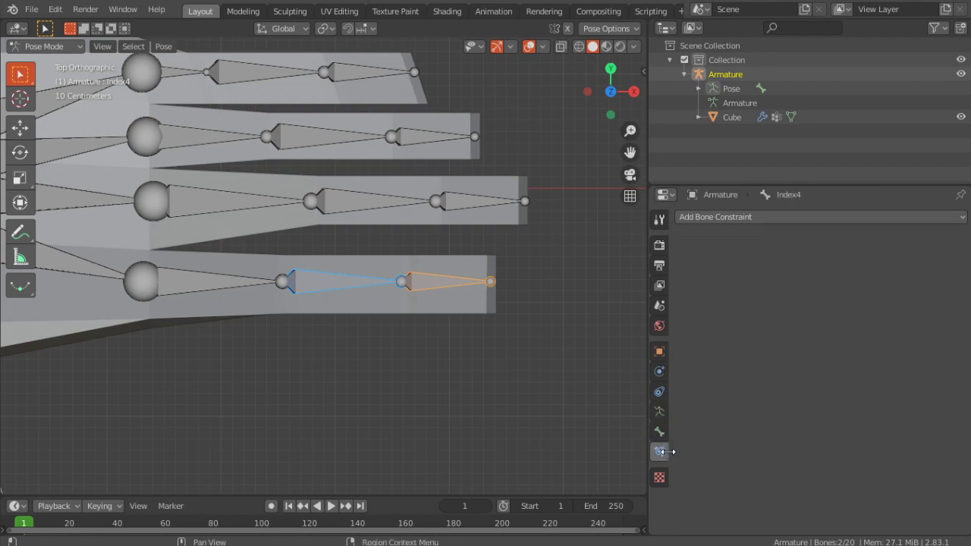
click(757, 218)
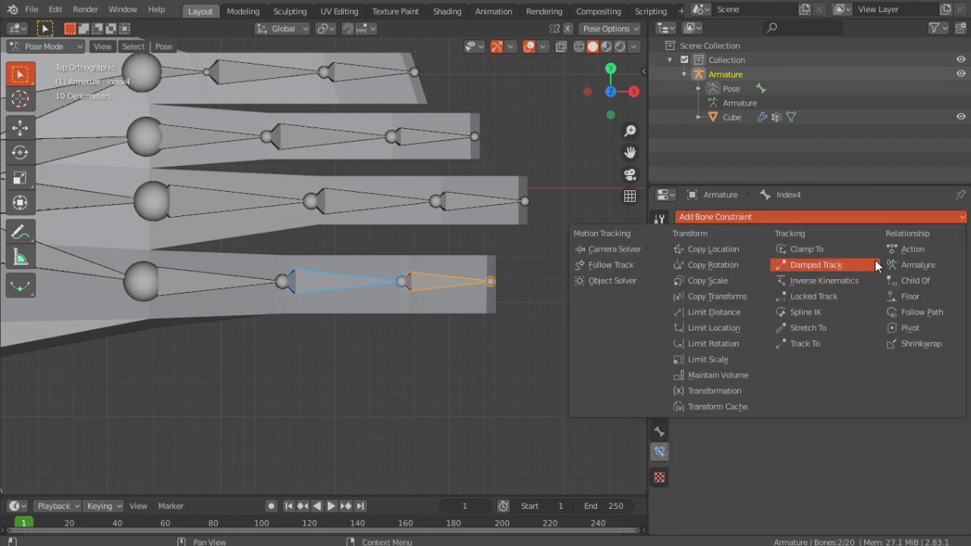
click(721, 265)
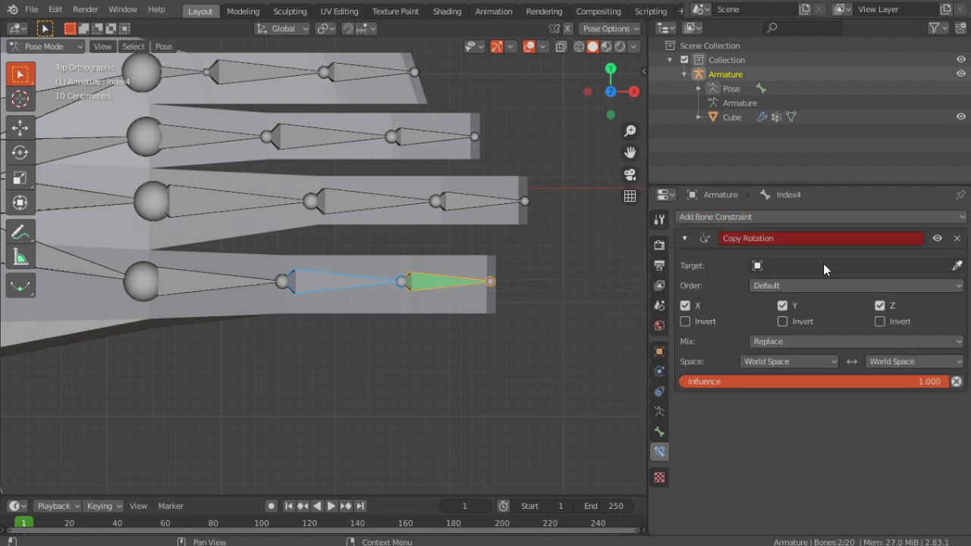
click(956, 266)
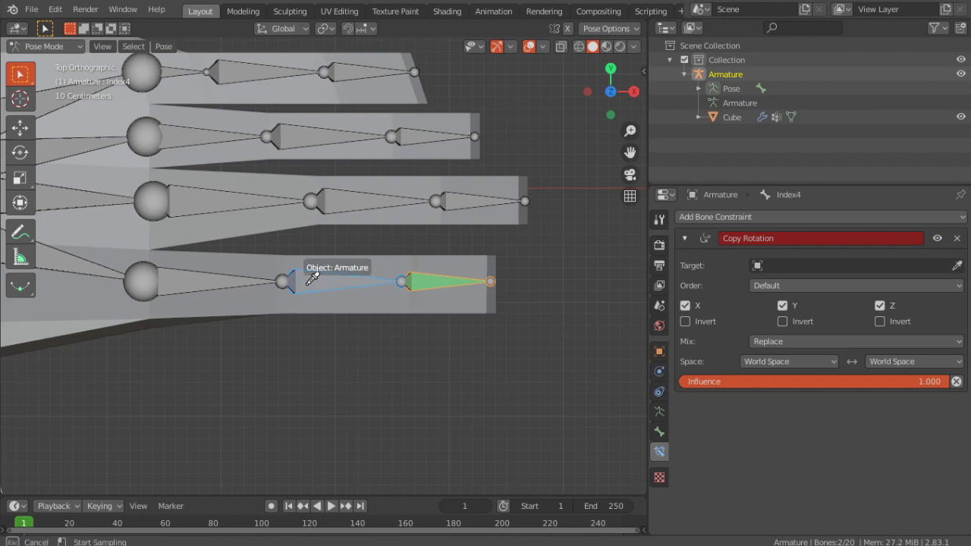
click(312, 279)
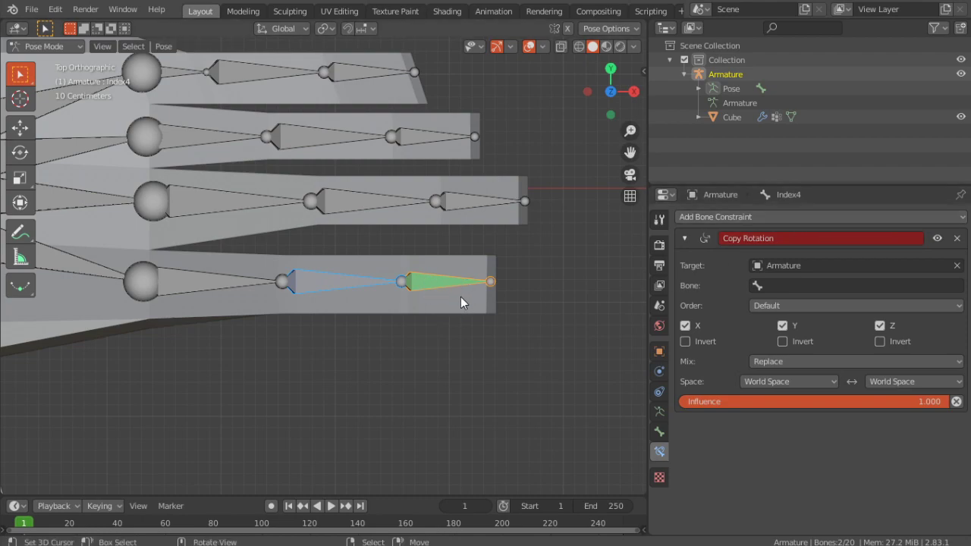
click(808, 285)
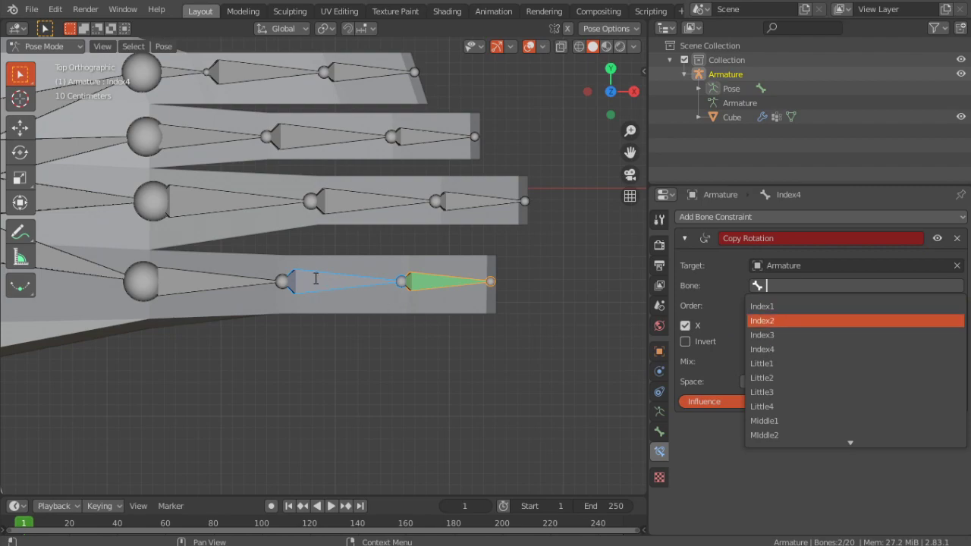
click(792, 333)
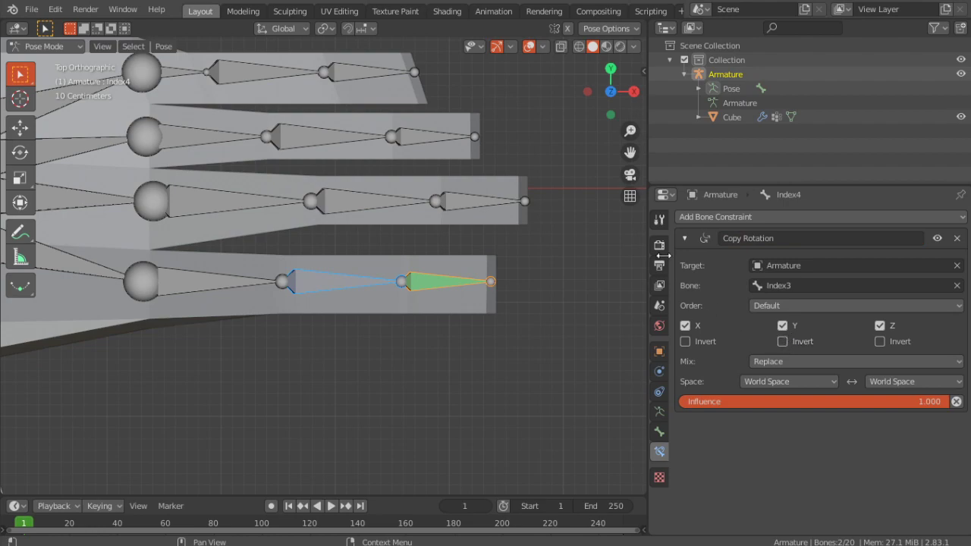
Expand the armature's pose hierarchy in the outliner to check the names of the bones under Wrist
click(699, 89)
click(713, 103)
click(729, 160)
scroll(731, 162, down, 3)
click(741, 127)
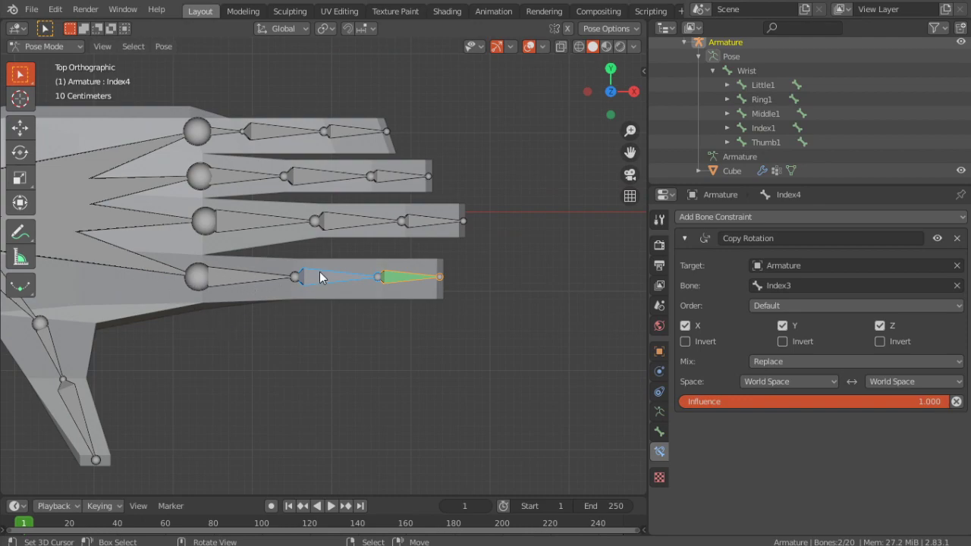
scroll(493, 296, up, 2)
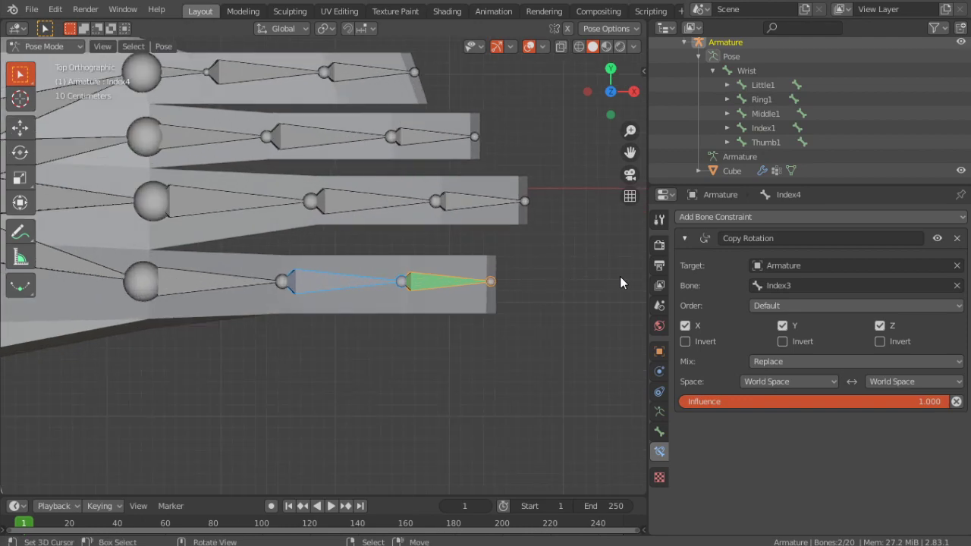
Set both the target and owner space of Index4's Copy Rotation constraint to Local Space
click(814, 380)
click(759, 447)
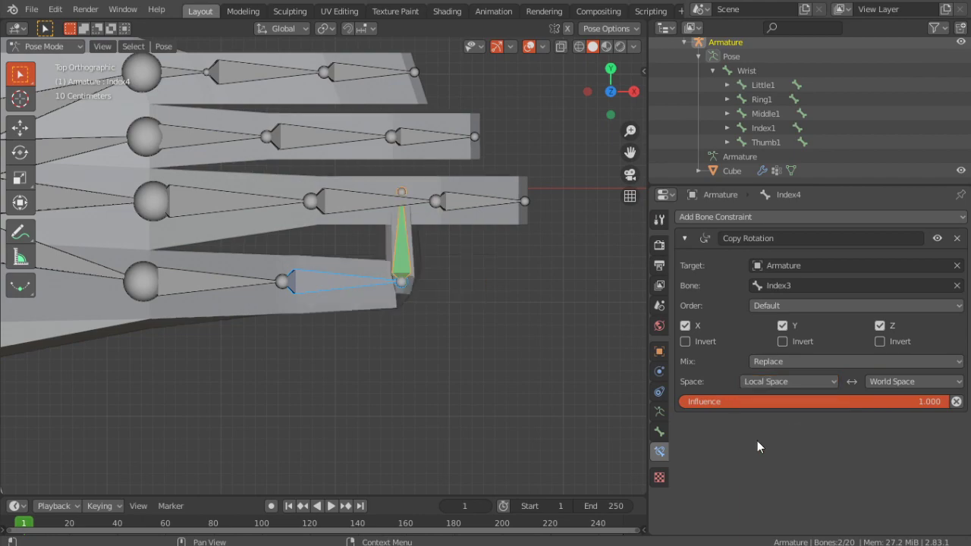
click(895, 382)
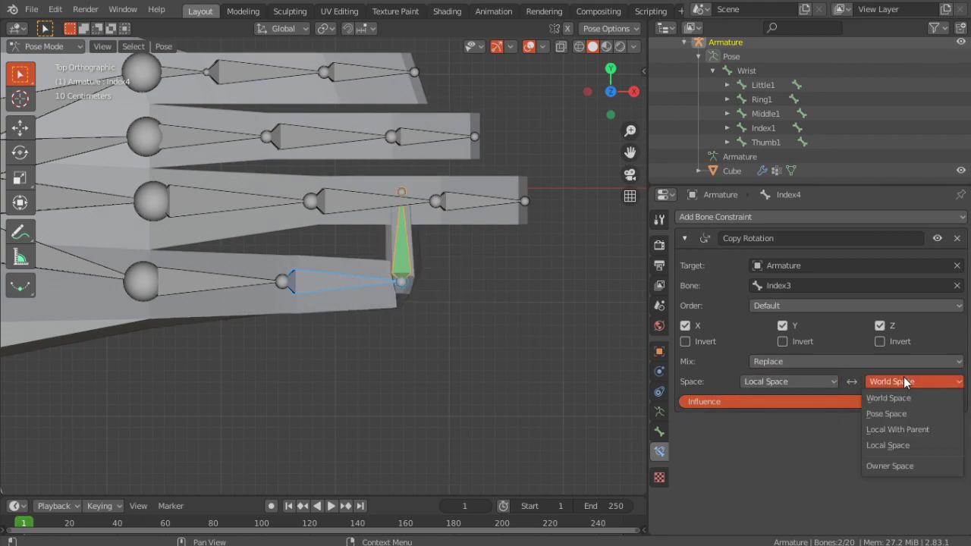
click(895, 445)
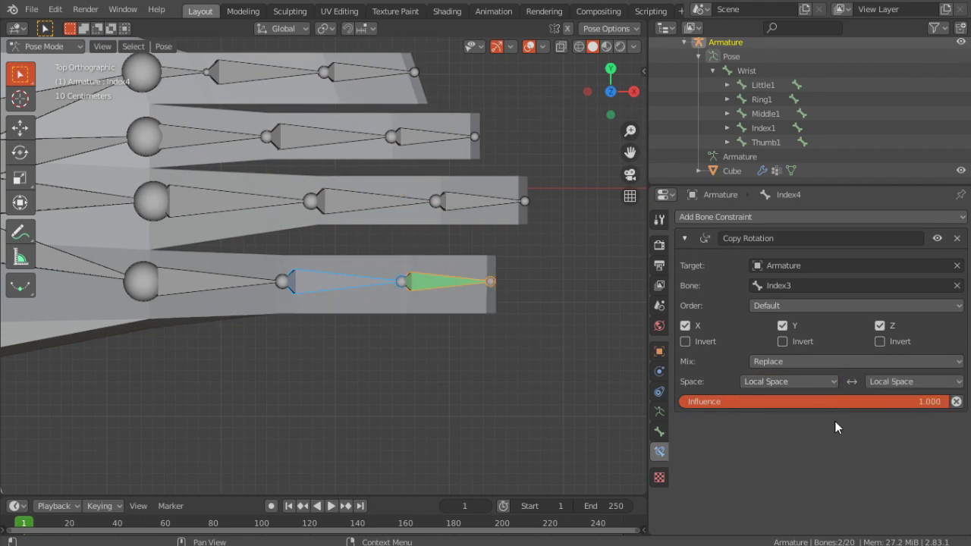
Test-rotate only Index3 about the global Y axis to check the constraint on Index4, and cancel the rotation
middle_drag(361, 314, 364, 191)
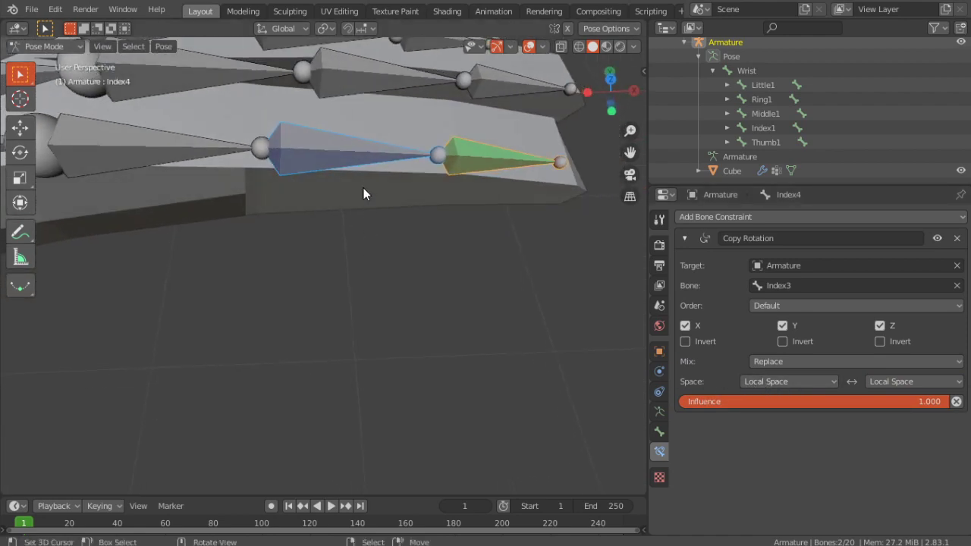
click(364, 156)
key(r)
key(y)
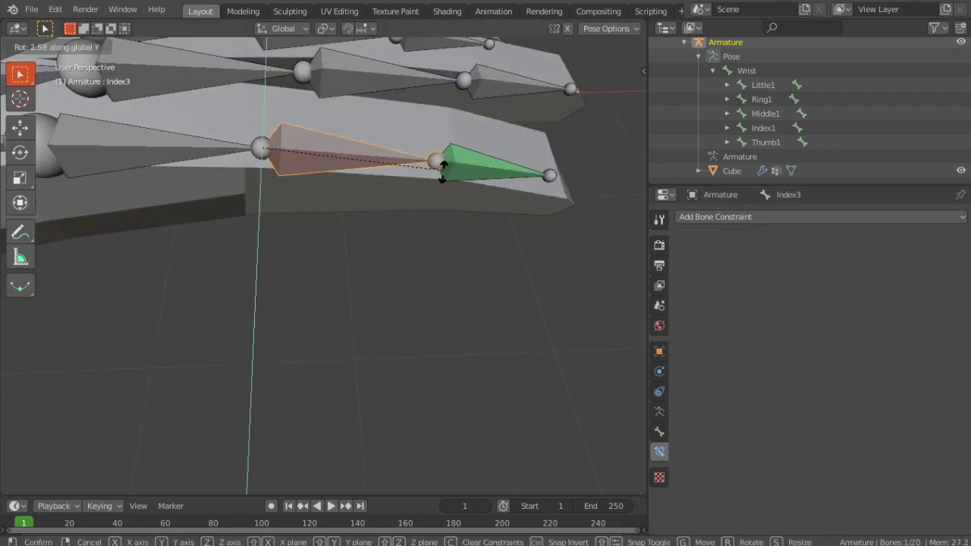
click(427, 180)
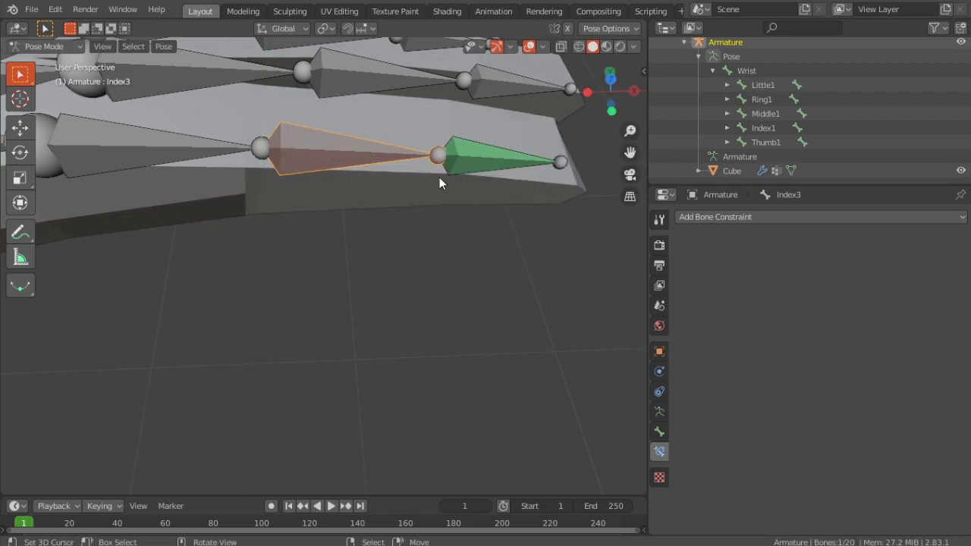
Add a Copy Rotation constraint to Index3 with Armature as the target and Index2 as the bone
key(KP_7)
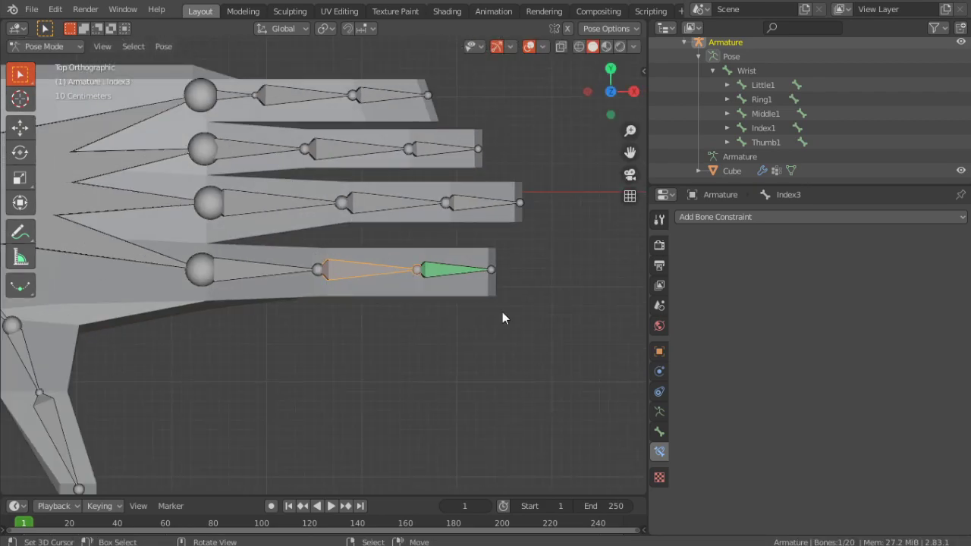
click(254, 279)
click(360, 269)
click(731, 216)
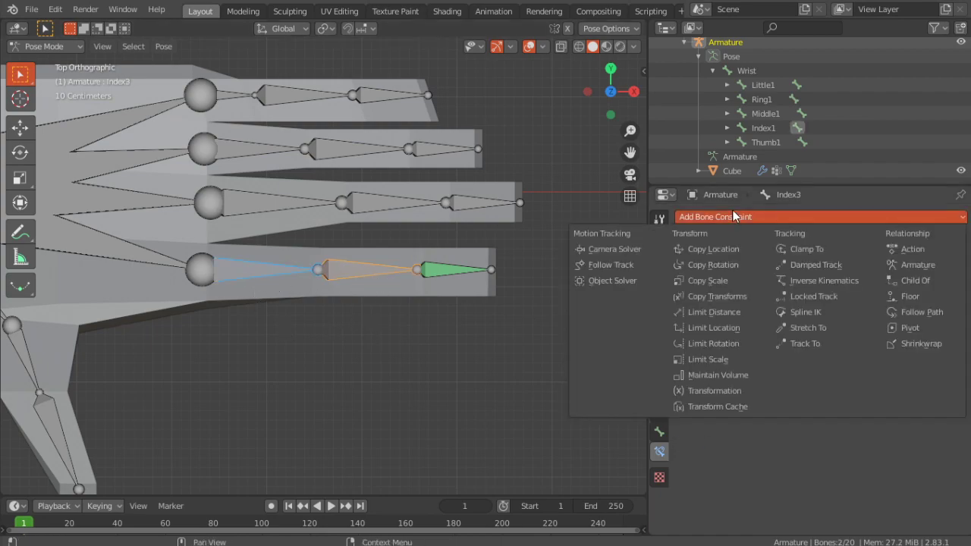
click(732, 265)
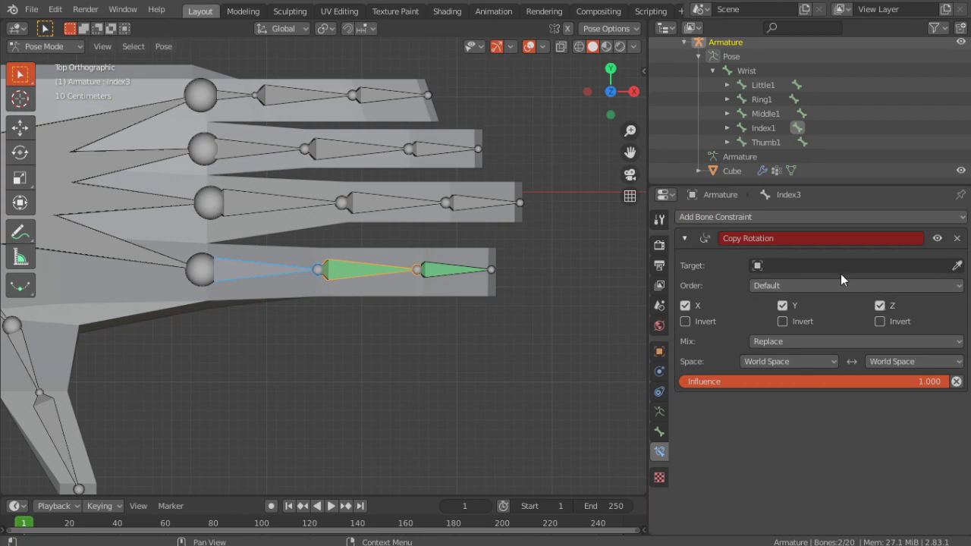
click(817, 267)
click(797, 282)
click(795, 285)
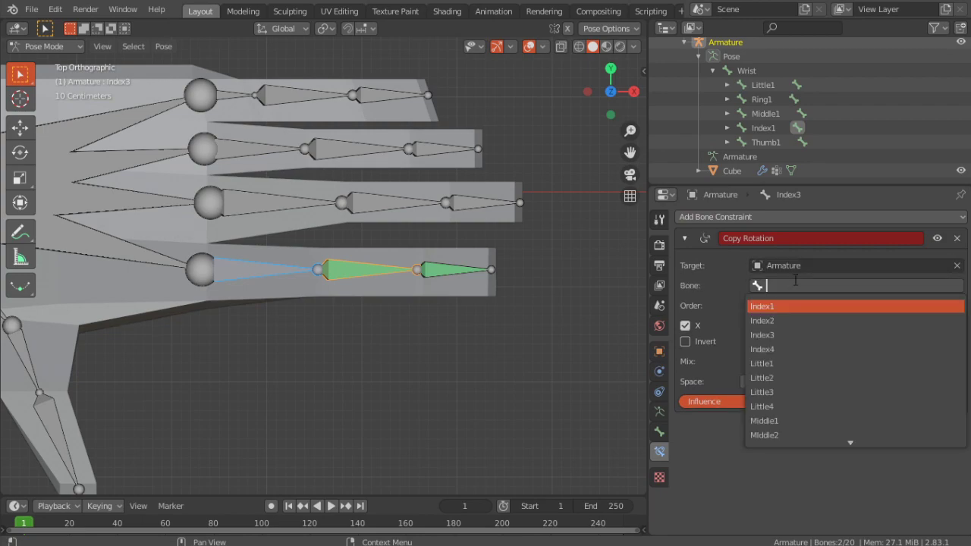
click(789, 320)
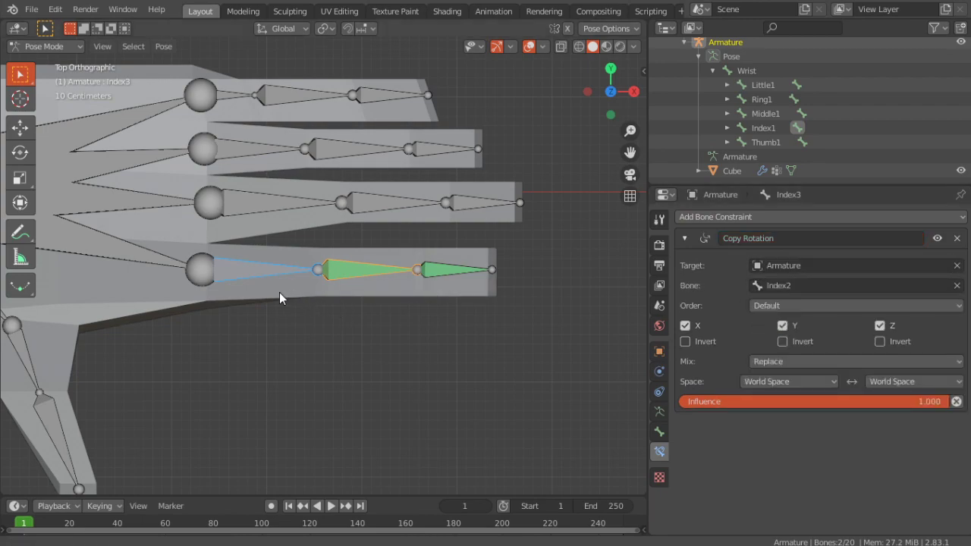
Set both the target and owner space of Index3's Copy Rotation constraint to Local Space
shift+middle_drag(279, 292, 358, 268)
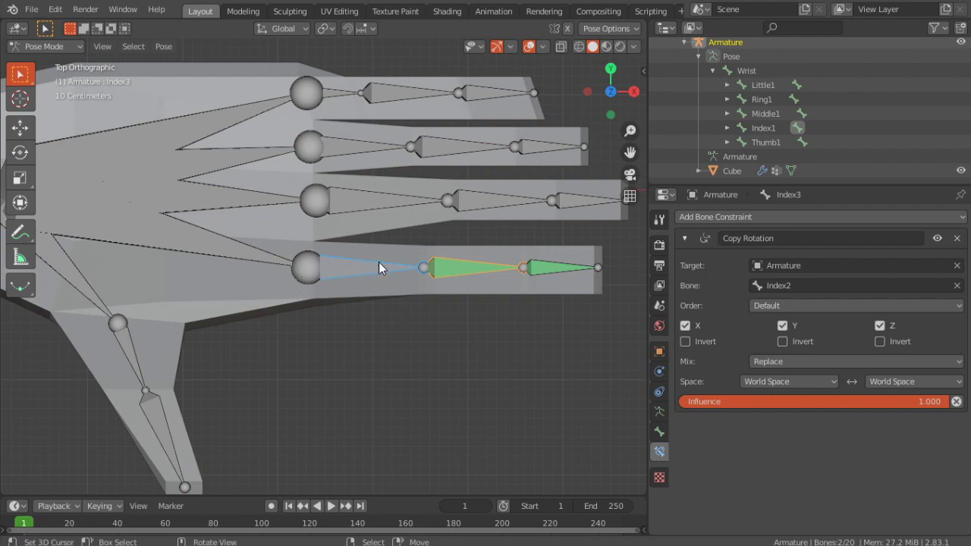
shift+middle_drag(405, 282, 358, 323)
click(793, 381)
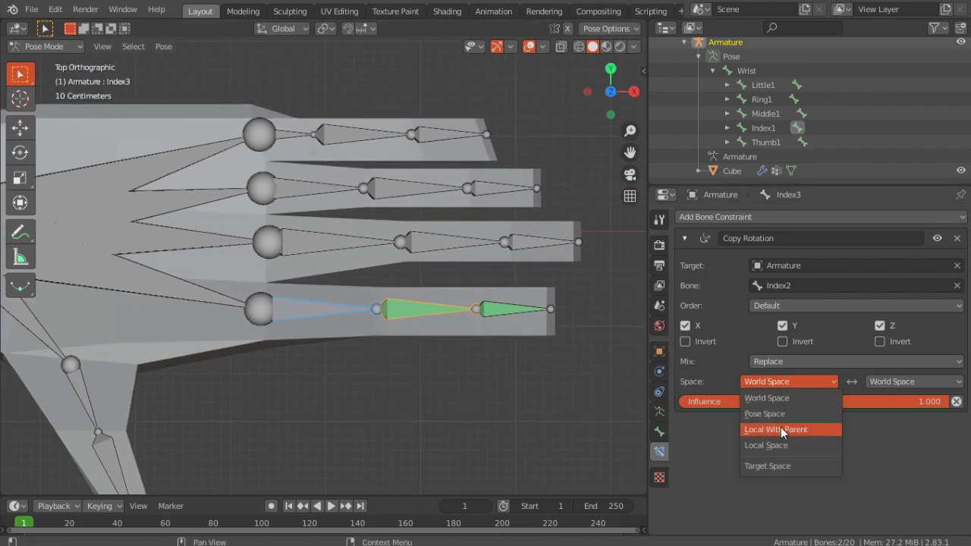
click(781, 445)
click(886, 381)
click(876, 445)
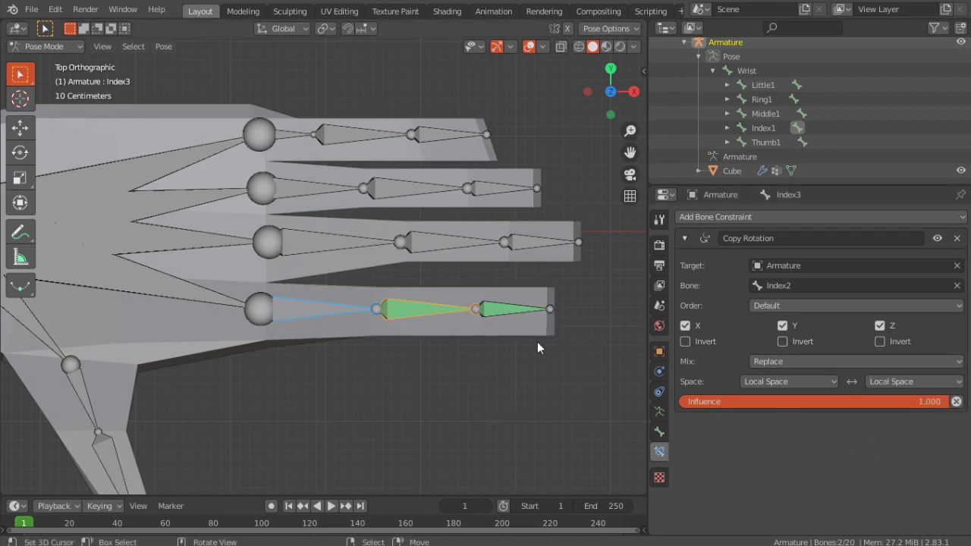
Test-rotate Index2 about the global Y axis to check the index finger's curl, and cancel the rotation
click(343, 307)
middle_drag(343, 311, 393, 245)
key(r)
key(y)
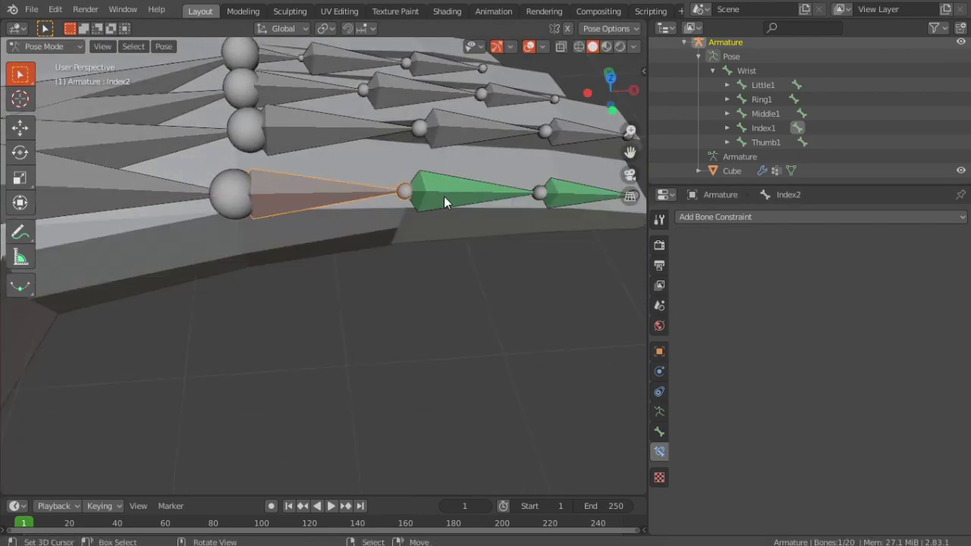
right_click(401, 289)
middle_drag(401, 289, 477, 276)
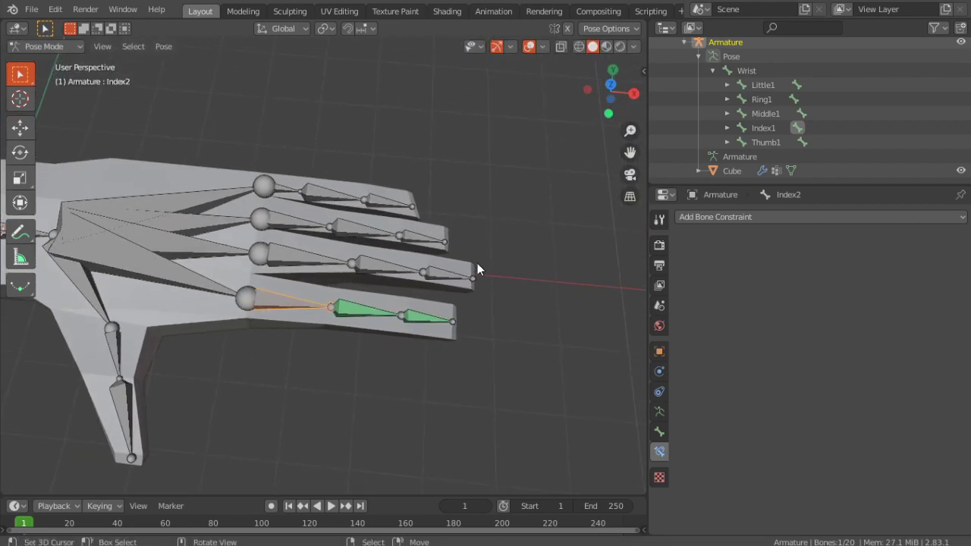
Add a Copy Rotation constraint to Middle4 with Armature as the target
key(KP_7)
scroll(485, 250, up, 4)
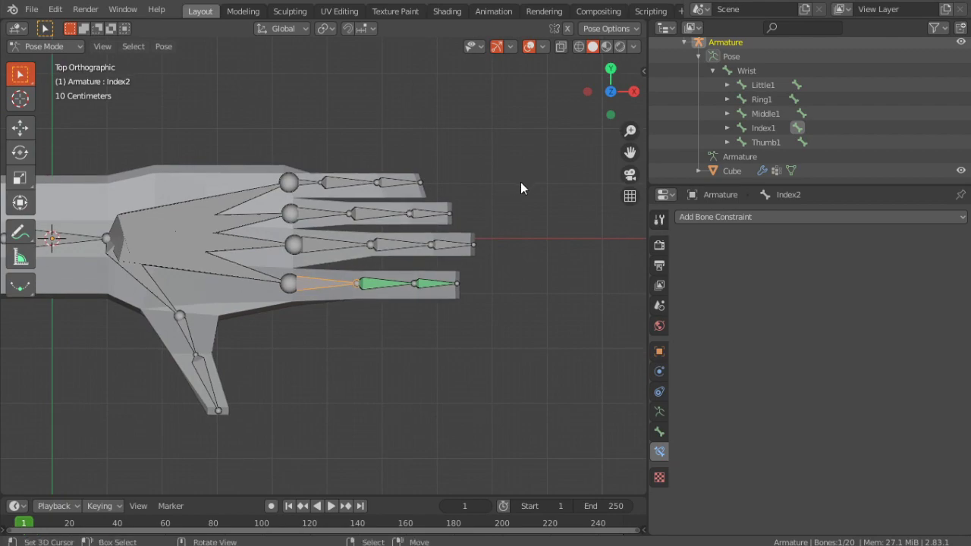
shift+middle_drag(547, 199, 530, 208)
shift+middle_drag(458, 312, 465, 341)
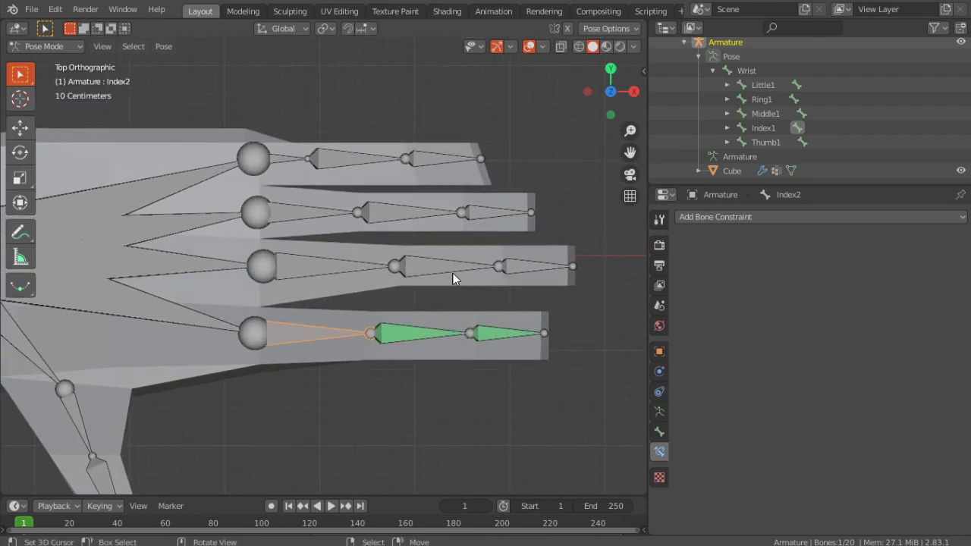
shift+middle_drag(493, 267, 458, 277)
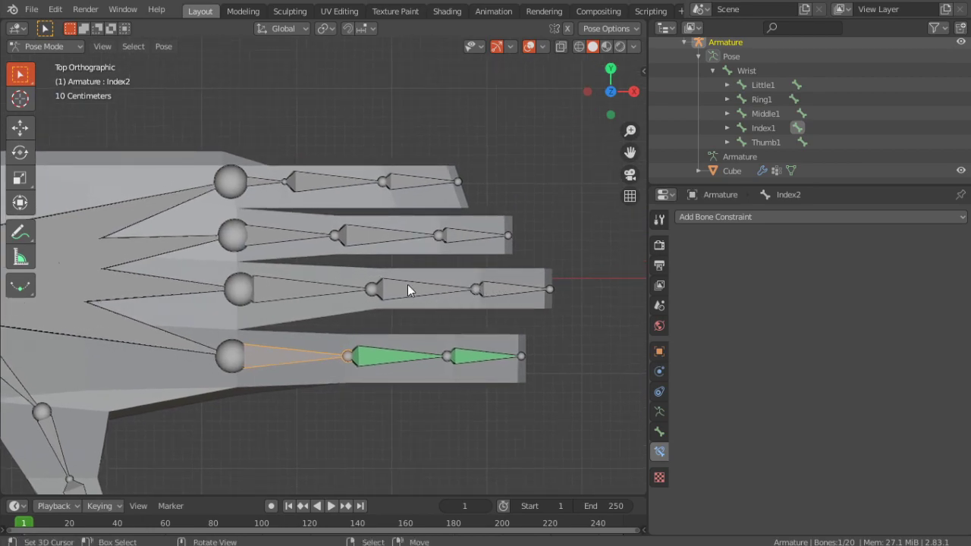
click(414, 296)
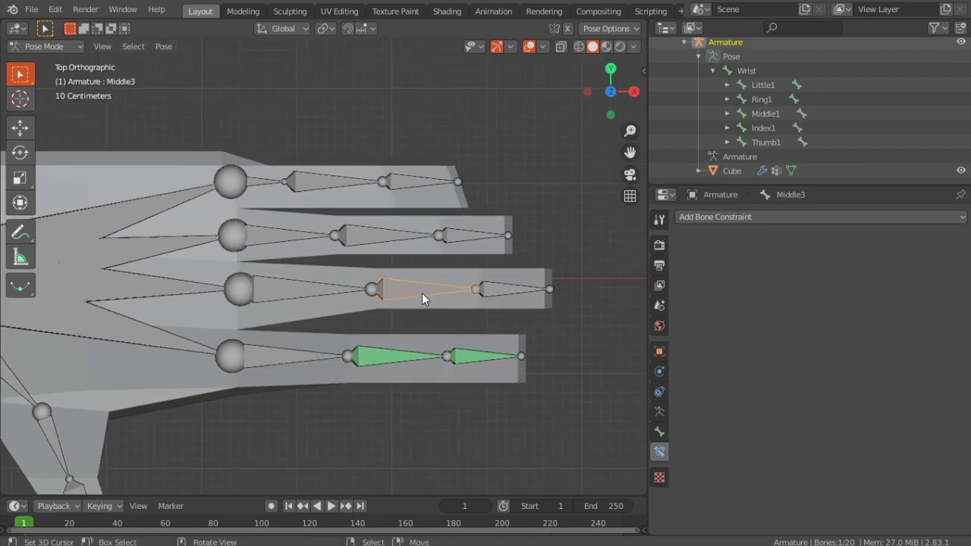
shift+click(508, 282)
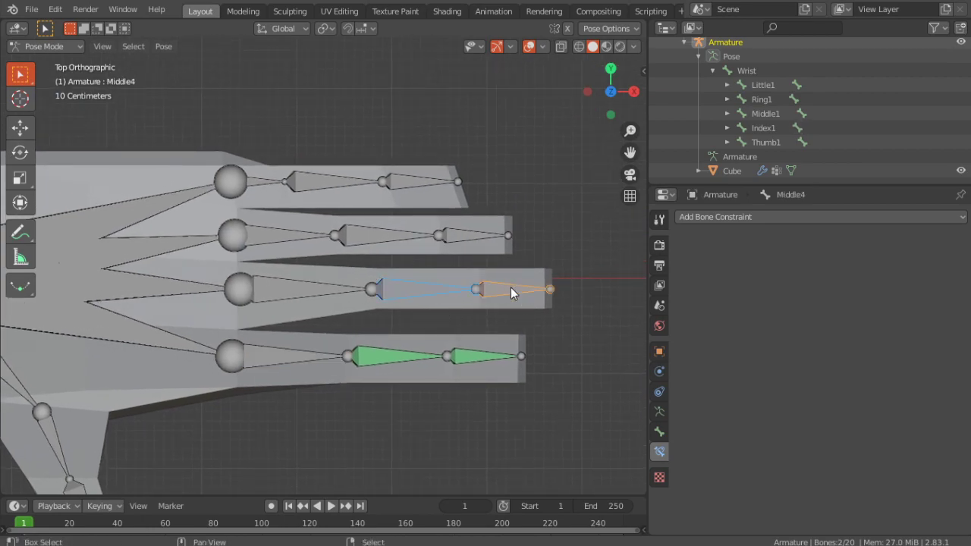
click(734, 221)
click(743, 261)
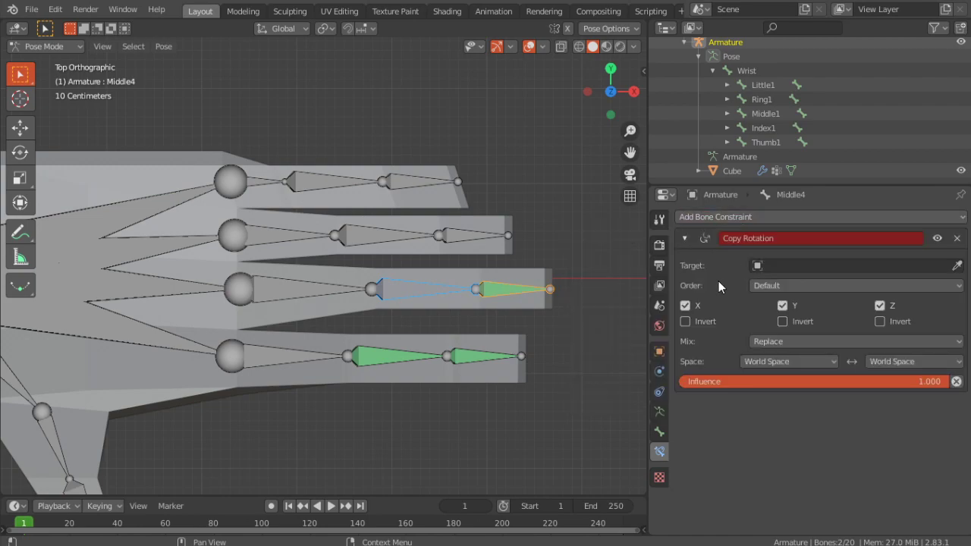
click(793, 264)
click(774, 286)
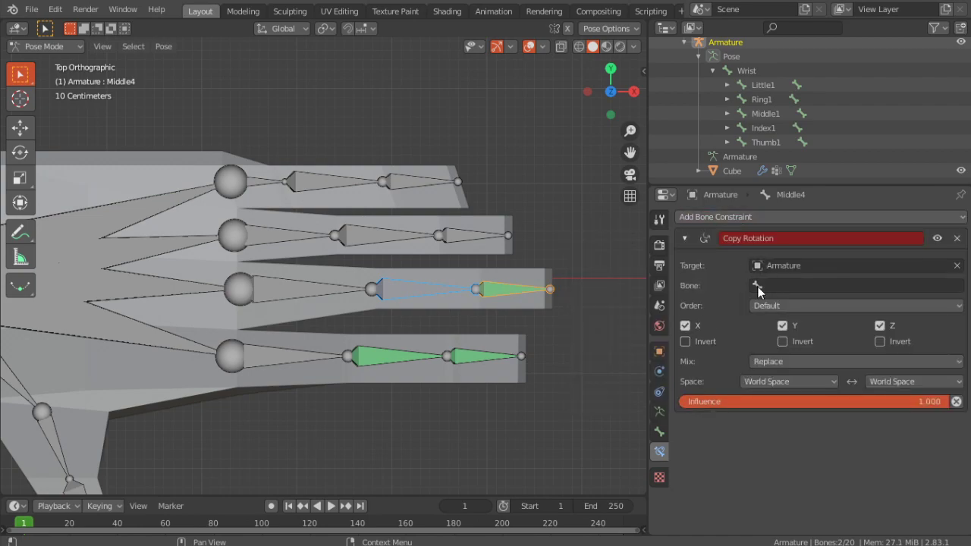
Set the target and owner space of Middle4's Copy Rotation constraint to Local Space and choose Middle3 as its bone
middle_drag(608, 249, 471, 251)
click(433, 245)
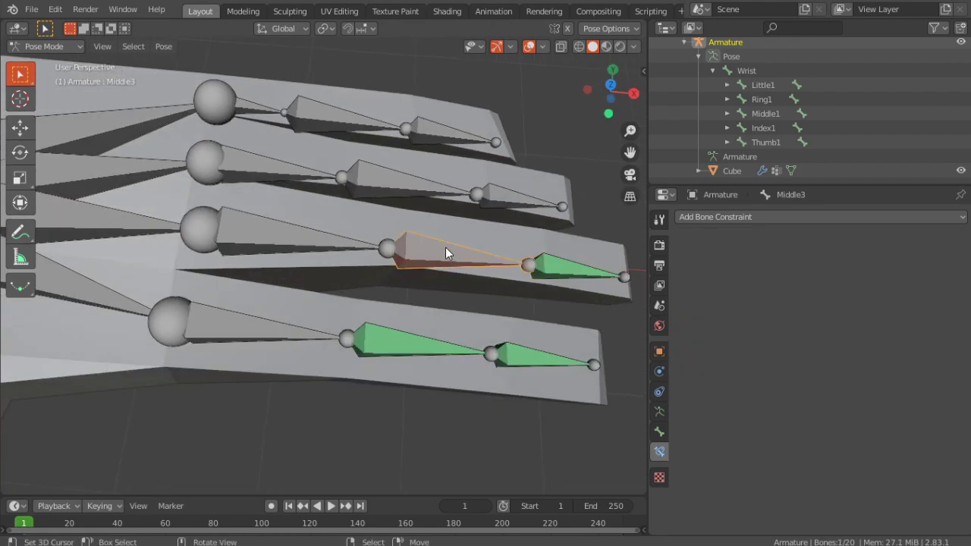
click(555, 267)
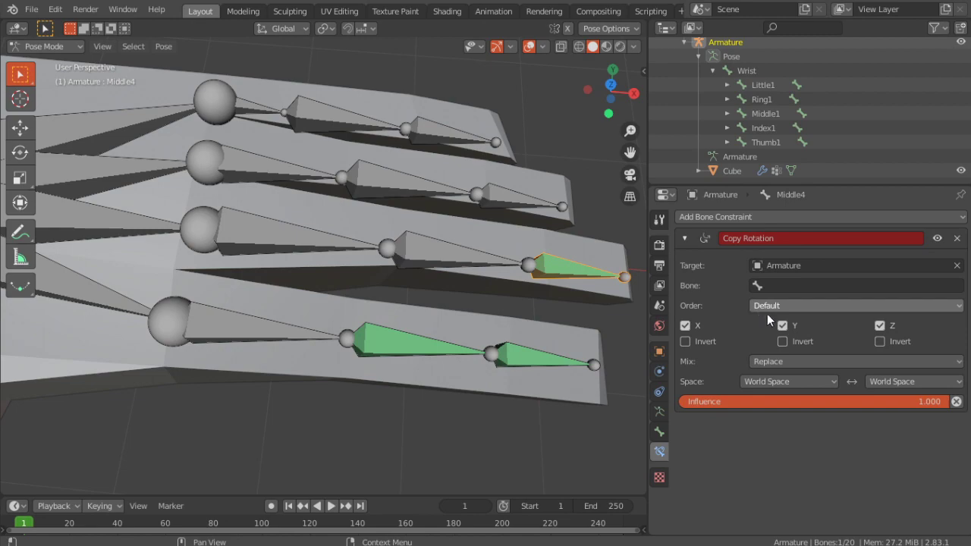
click(793, 382)
click(771, 449)
click(918, 381)
click(895, 444)
click(786, 286)
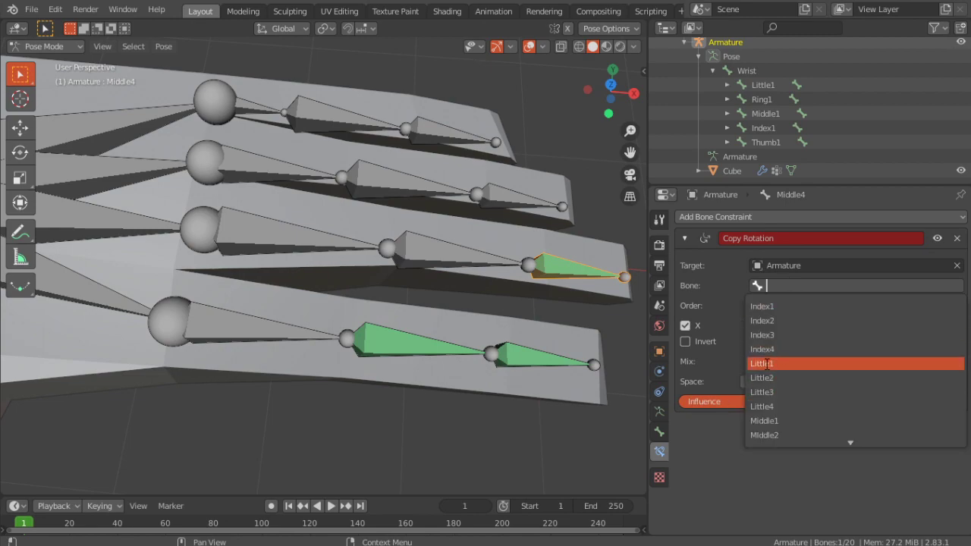
scroll(796, 427, down, 1)
click(786, 433)
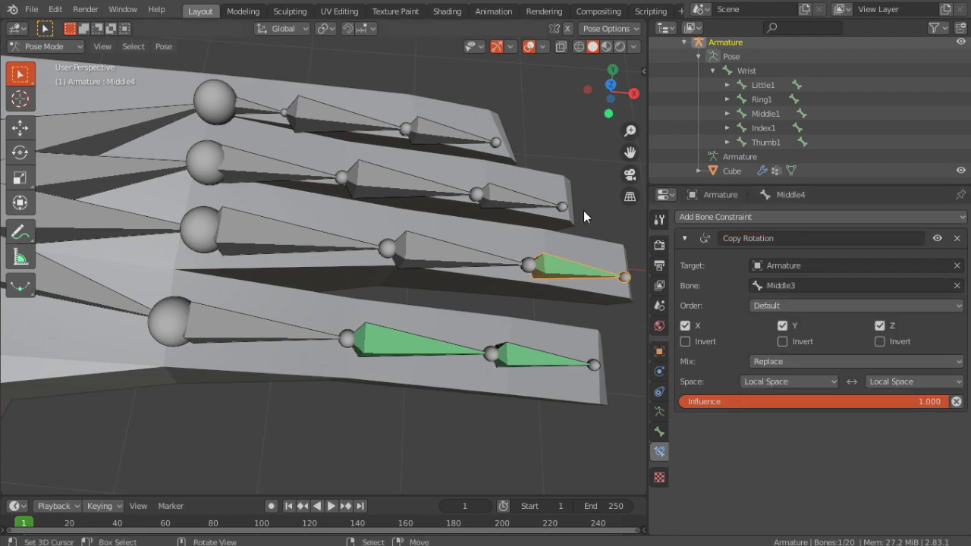
Test-rotate Middle3 about the global X axis to check the constraint on Middle4, and cancel the rotation
click(479, 253)
key(r)
key(y)
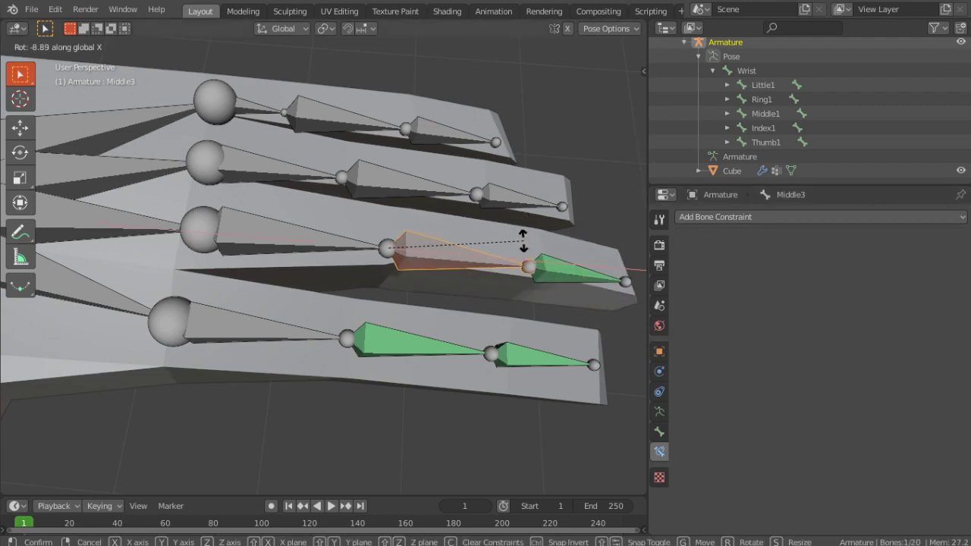
click(509, 277)
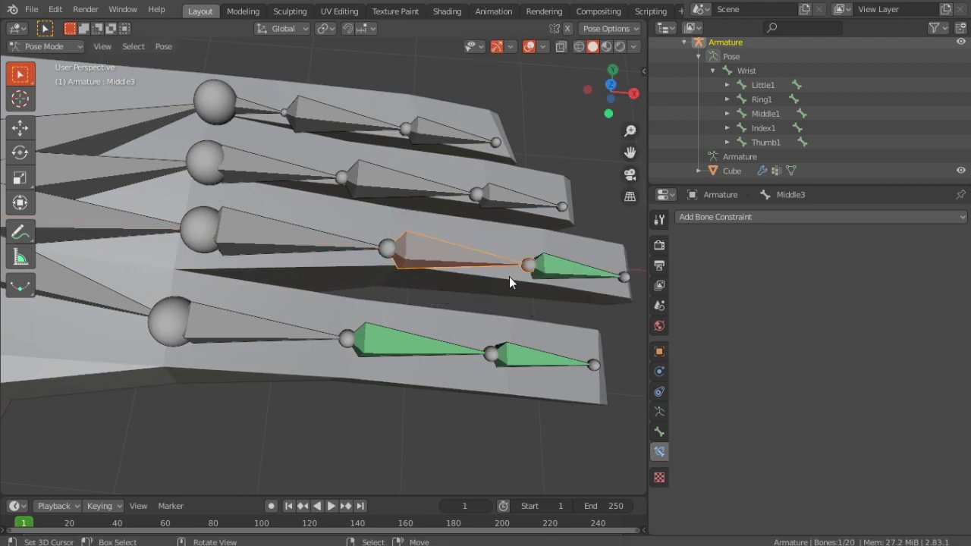
Add a Copy Rotation constraint to Middle3 with Armature as the target and MIddle2 as the bone
click(359, 244)
click(430, 257)
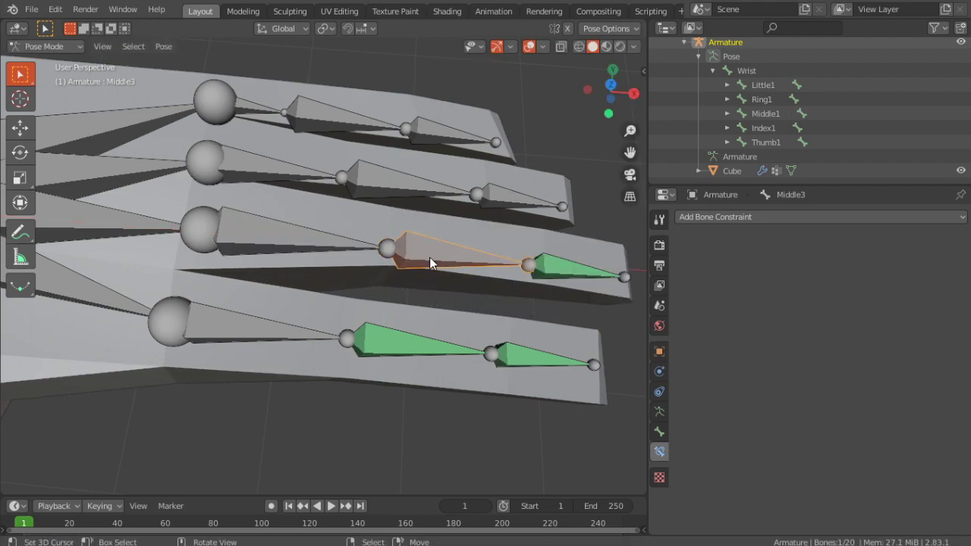
click(385, 247)
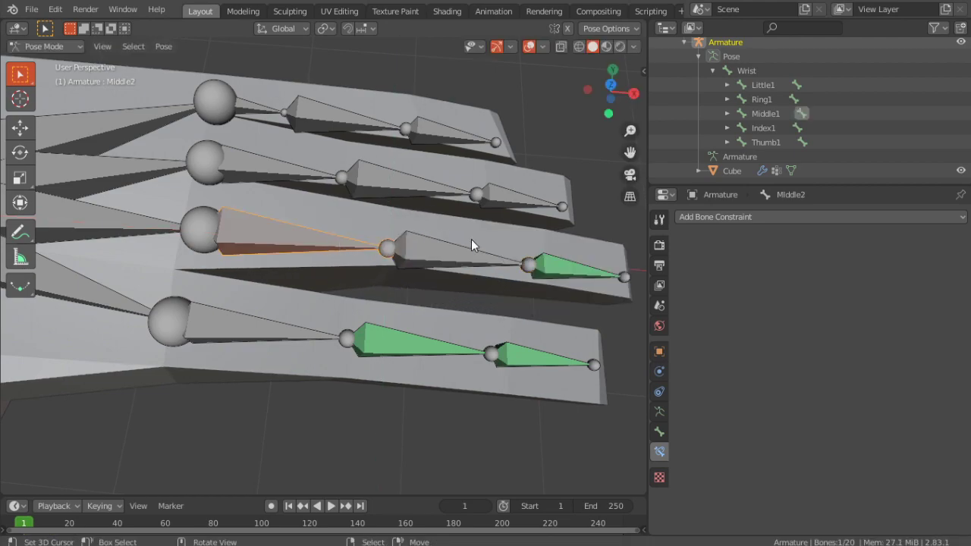
shift+click(377, 263)
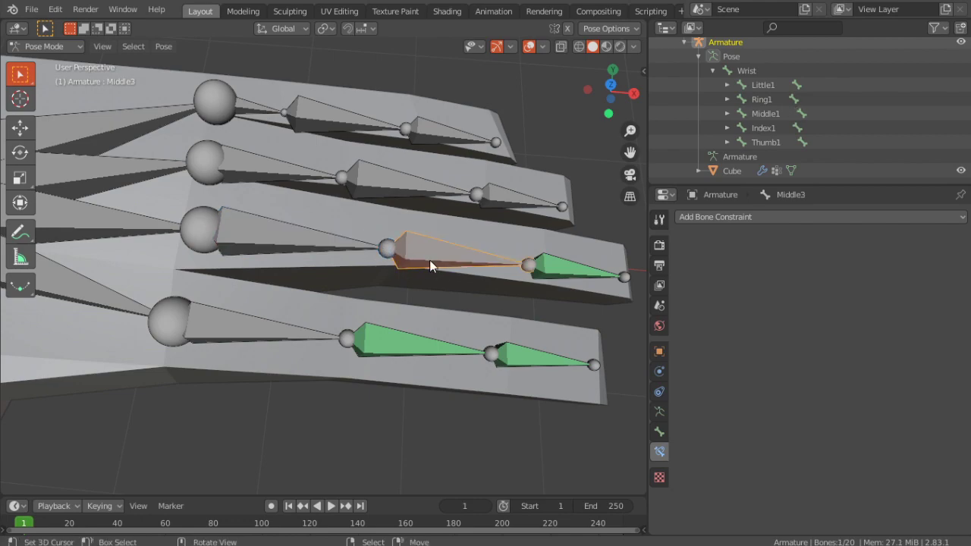
click(719, 218)
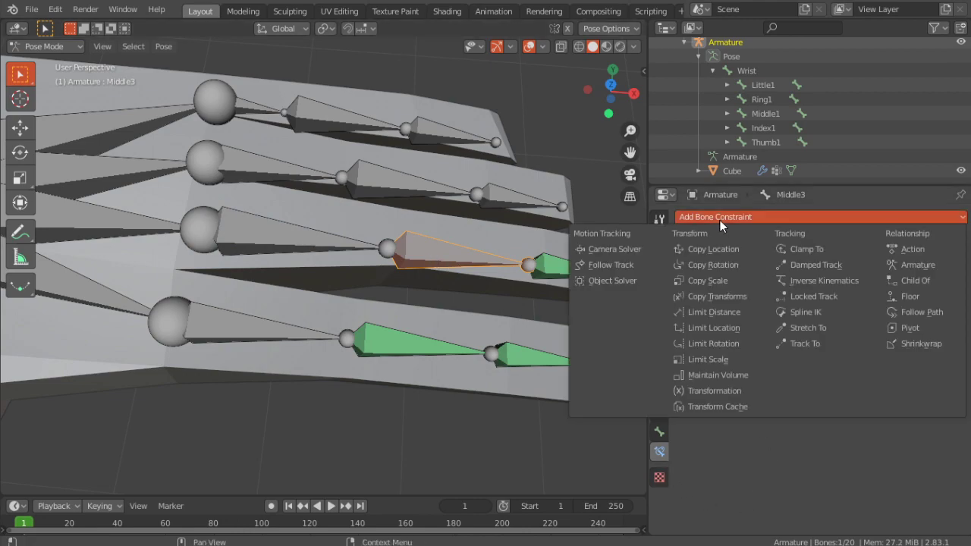
click(740, 265)
click(811, 262)
click(800, 285)
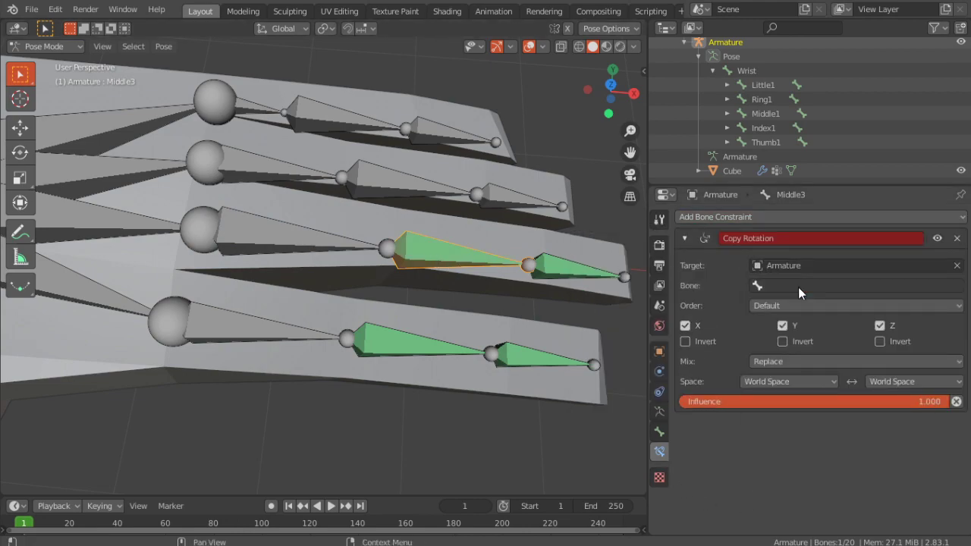
click(798, 286)
scroll(830, 429, down, 3)
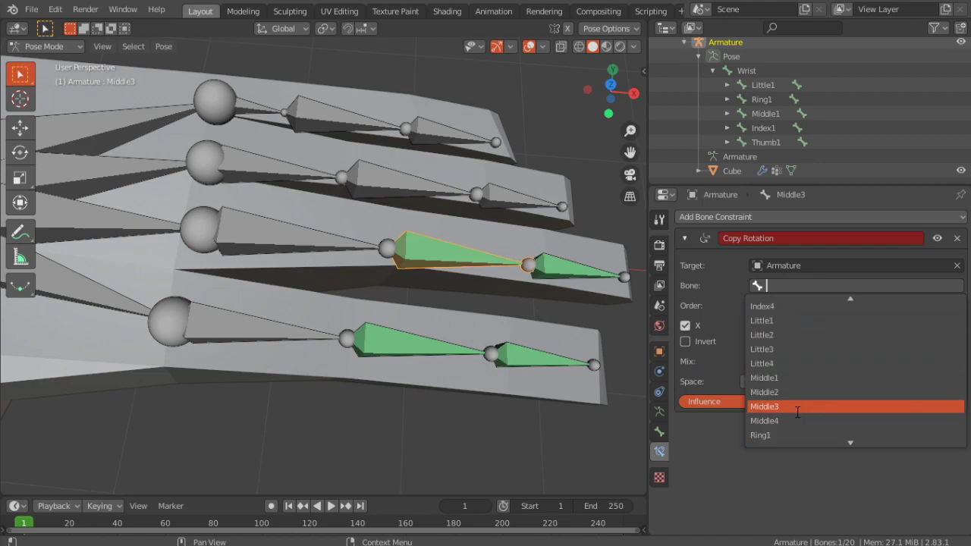
click(778, 391)
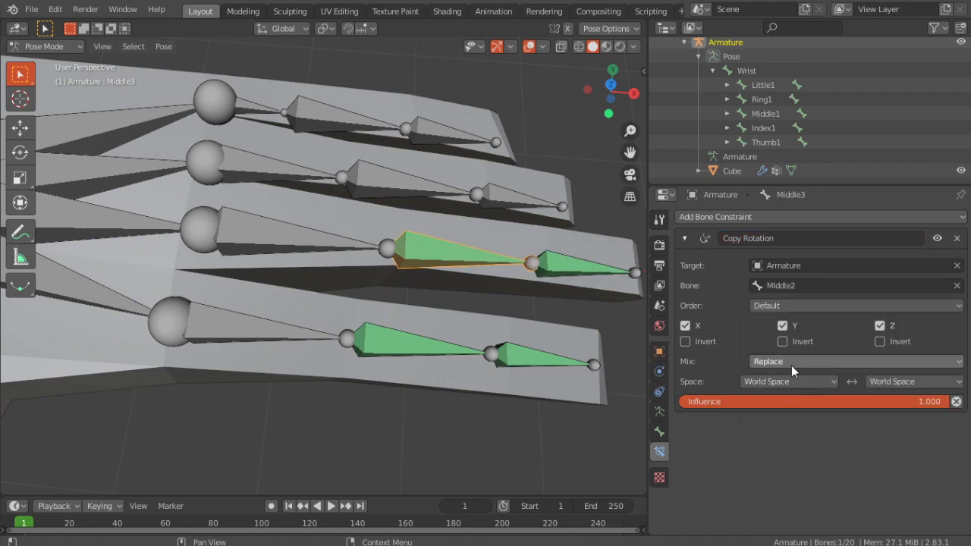
Set both the target and owner space of Middle3's Copy Rotation constraint to Local Space
click(800, 379)
click(780, 447)
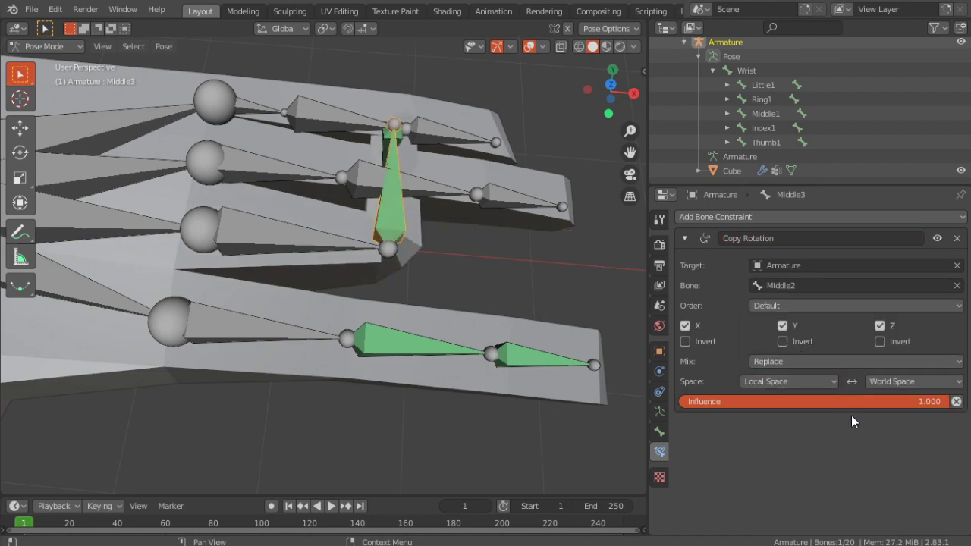
click(893, 381)
click(888, 448)
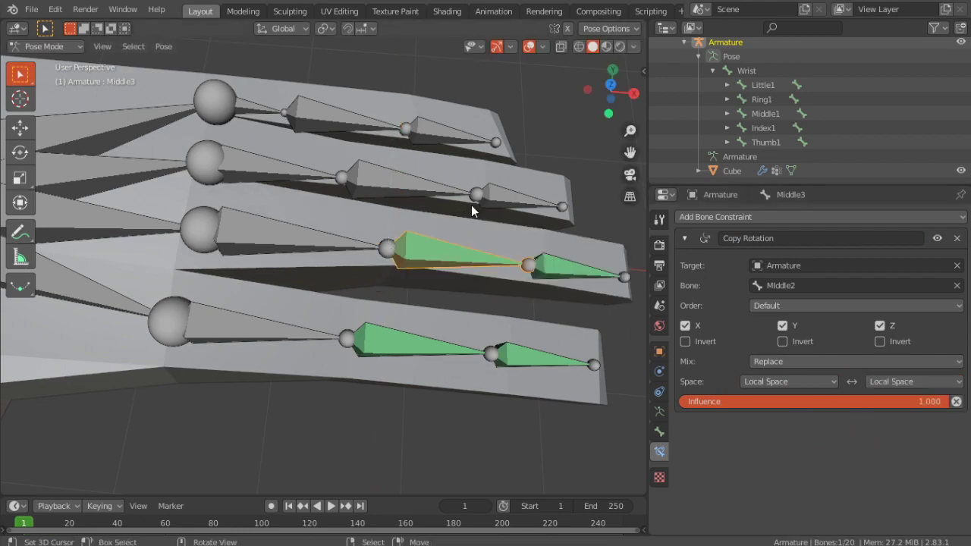
Test-rotate MIddle2 about the global Y axis to check the middle finger's curl, and cancel the rotation
click(321, 243)
key(r)
key(y)
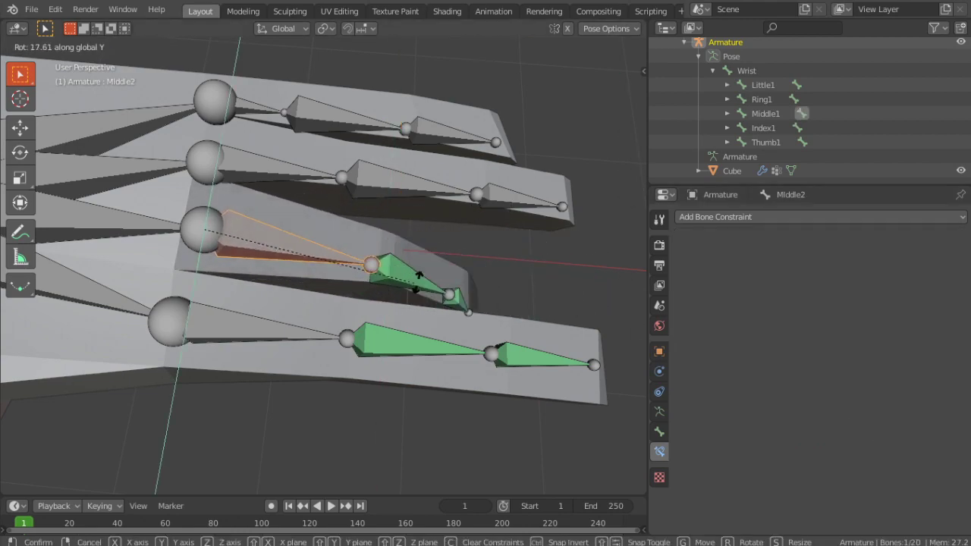
key(Escape)
Add a Copy Rotation constraint to Ring4 with Armature as the target and Ring3 as the bone
middle_drag(454, 250, 487, 271)
key(KP_7)
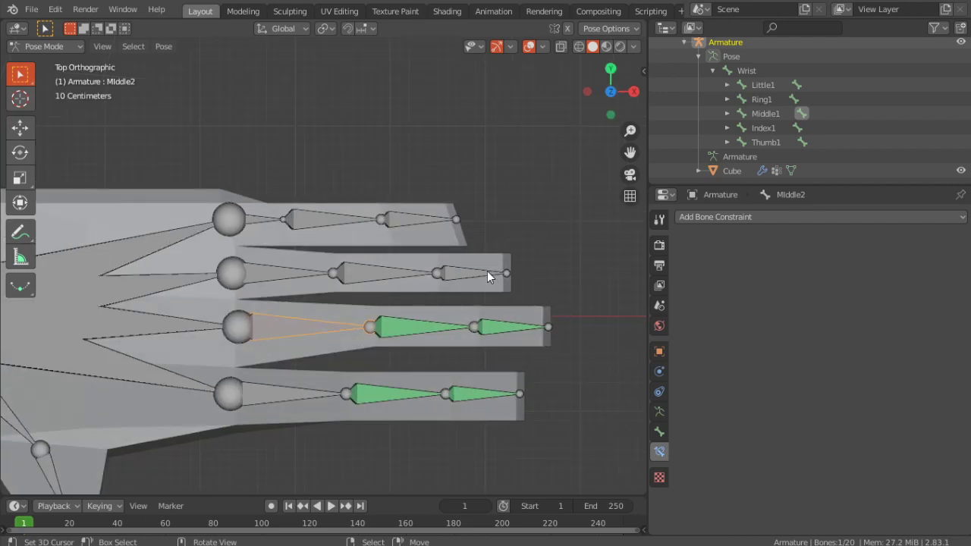
scroll(405, 284, down, 2)
right_click(408, 271)
click(721, 217)
click(577, 163)
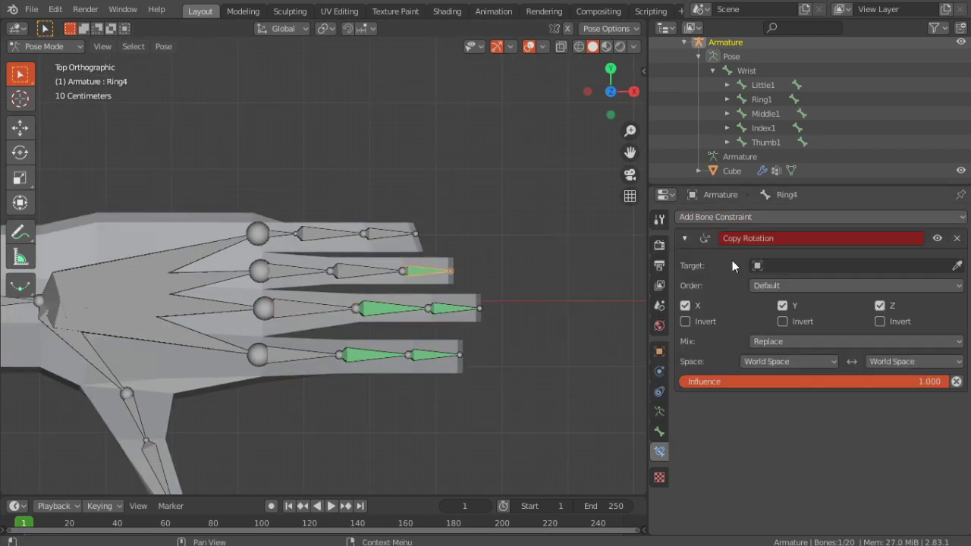
click(789, 265)
click(788, 285)
click(789, 285)
scroll(789, 372, down, 6)
scroll(785, 392, down, 7)
click(784, 364)
Set both the target and owner space of Ring4's Copy Rotation constraint to Local Space
click(789, 382)
click(774, 445)
click(903, 381)
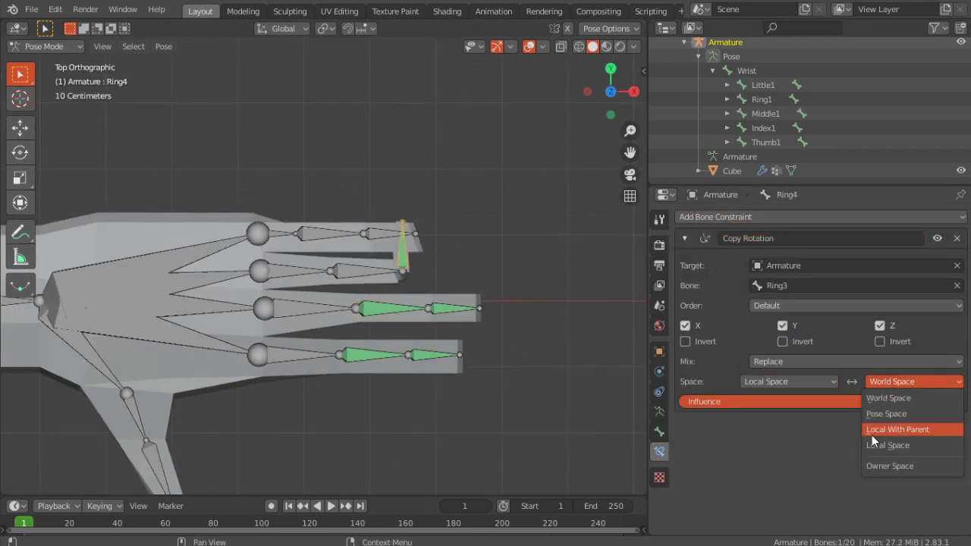
click(883, 445)
Add a Copy Rotation constraint to Ring3 with both the target and owner space set to Local Space
click(368, 271)
click(821, 219)
click(768, 393)
click(902, 361)
click(884, 427)
Set the target of Ring3's Copy Rotation constraint to Armature and its bone to Ring2
click(845, 265)
double_click(845, 285)
scroll(845, 420, down, 8)
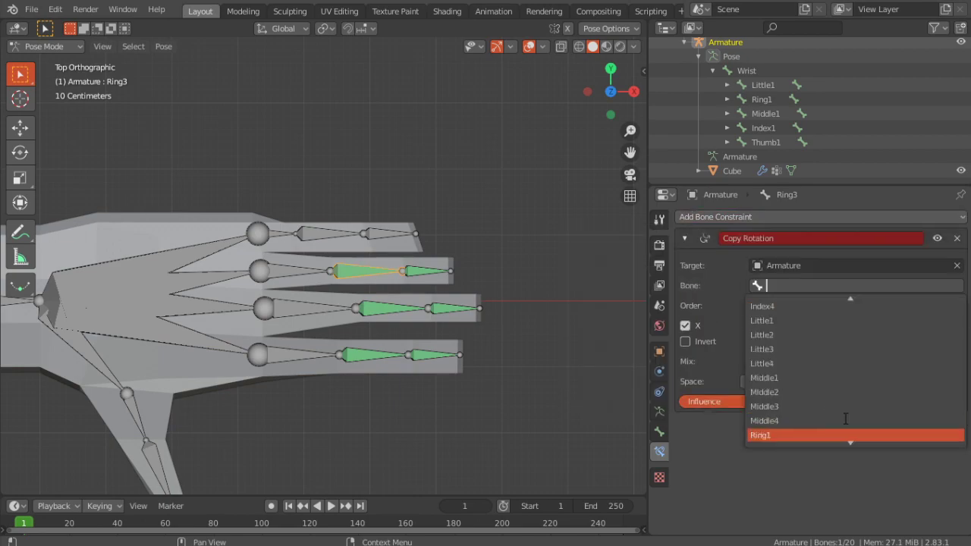
click(779, 347)
Add a Copy Rotation constraint to Little4 with Armature as the target and Little3 as the bone
right_click(391, 233)
click(820, 217)
click(668, 250)
click(855, 265)
click(804, 282)
click(855, 285)
scroll(781, 345, down, 5)
scroll(781, 392, up, 5)
click(781, 395)
Set both the target and owner space of Little4's Copy Rotation constraint to Local Space
click(785, 381)
click(772, 446)
click(902, 381)
click(884, 445)
Add a Copy Rotation constraint to Little3 with Armature as the target and Little2 as the bone
click(337, 234)
click(804, 217)
click(683, 265)
scroll(819, 384, up, 2)
click(797, 378)
Set both the target and owner space of Little3's Copy Rotation constraint to Local Space
click(796, 381)
click(781, 446)
click(902, 382)
click(880, 447)
Test-rotate Little2 and a ring-finger bone about the global Y axis to check their curl, cancelling both rotations
middle_drag(349, 262, 315, 183)
click(314, 184)
key(r)
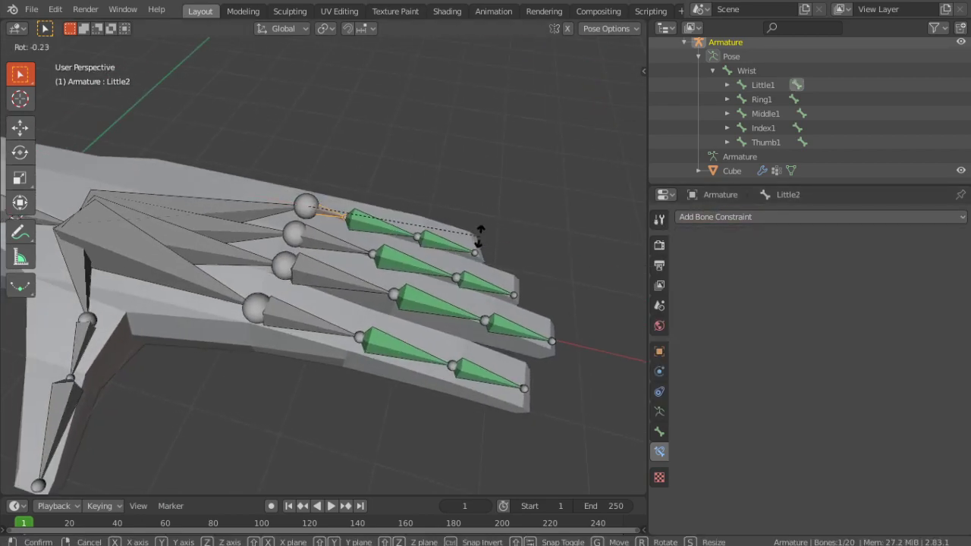
key(y)
key(Escape)
click(383, 264)
key(r)
key(y)
right_click(408, 263)
Add a Copy Rotation constraint to Thumb3, the bone at the thumb's tip
shift+middle_drag(405, 271, 576, 255)
click(279, 311)
middle_drag(281, 311, 343, 290)
shift+middle_drag(343, 290, 493, 254)
middle_drag(493, 254, 407, 263)
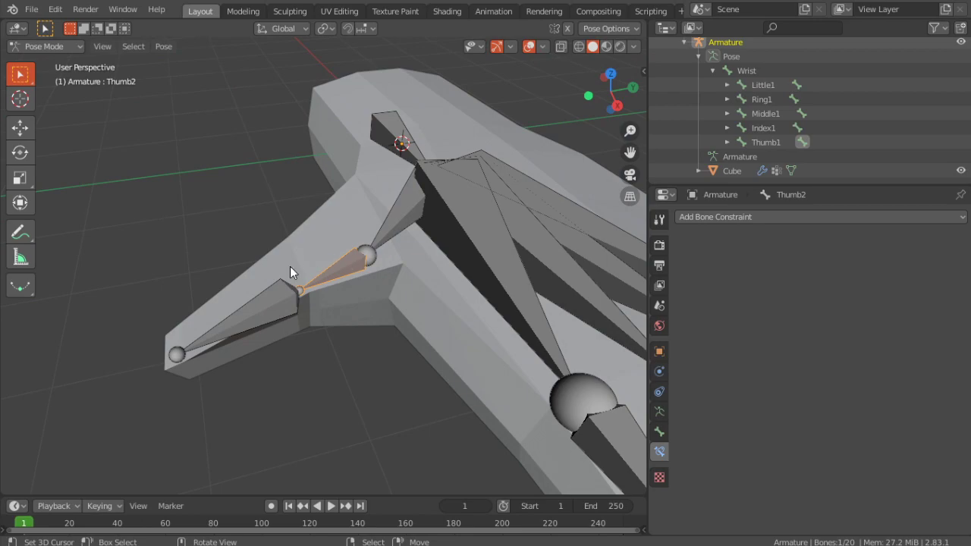
click(288, 294)
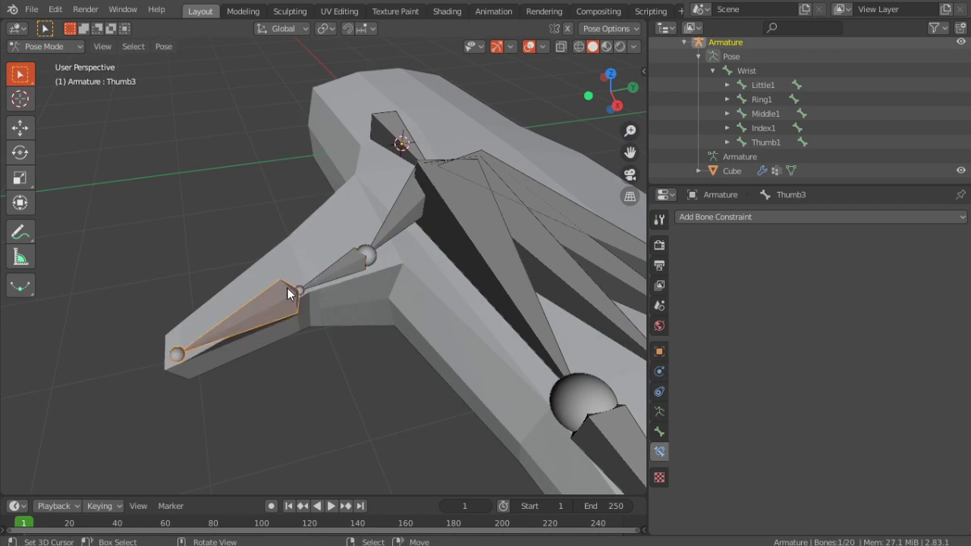
click(703, 221)
click(710, 263)
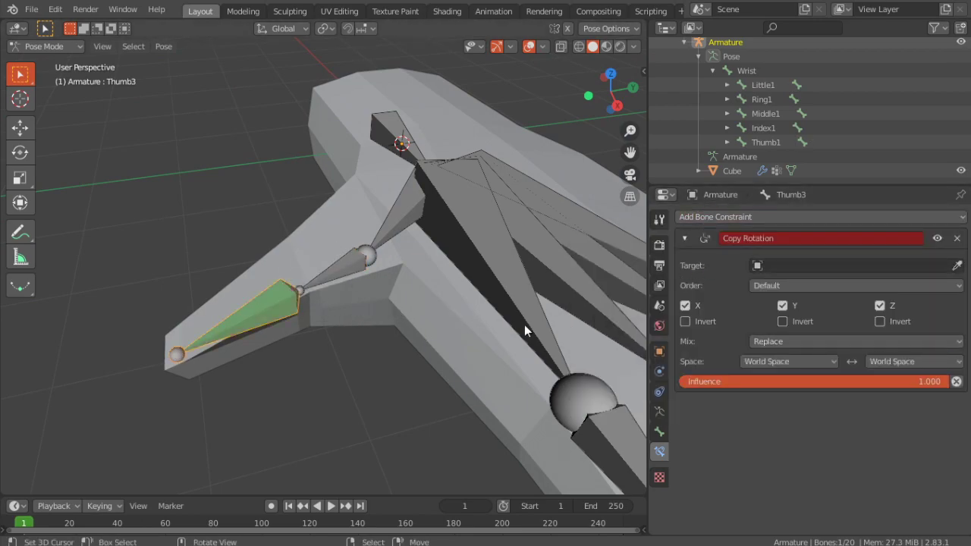
Set both the target and owner space of Thumb3's Copy Rotation constraint to Local Space
click(792, 362)
click(775, 394)
click(881, 363)
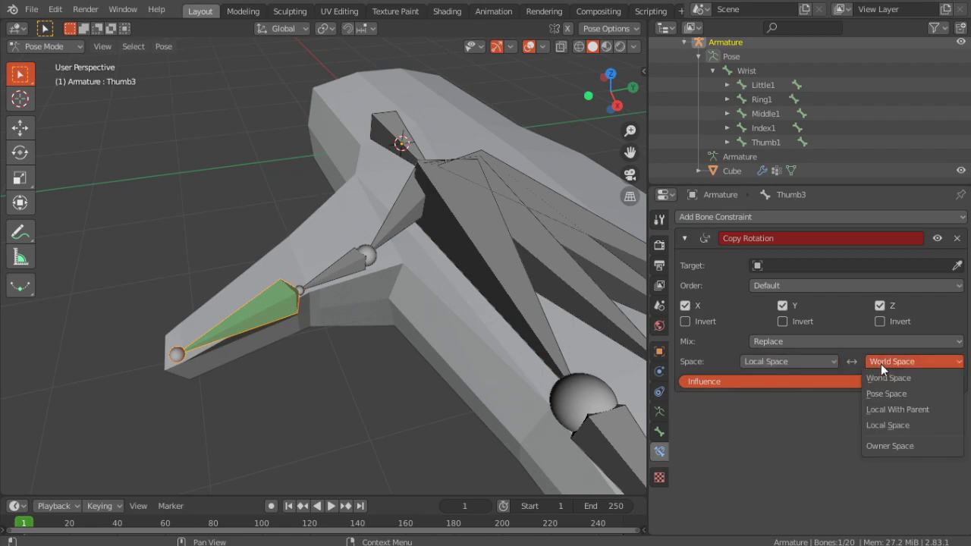
click(884, 422)
Set the target of Thumb3's Copy Rotation constraint to Armature and its bone to Thumb2
click(803, 266)
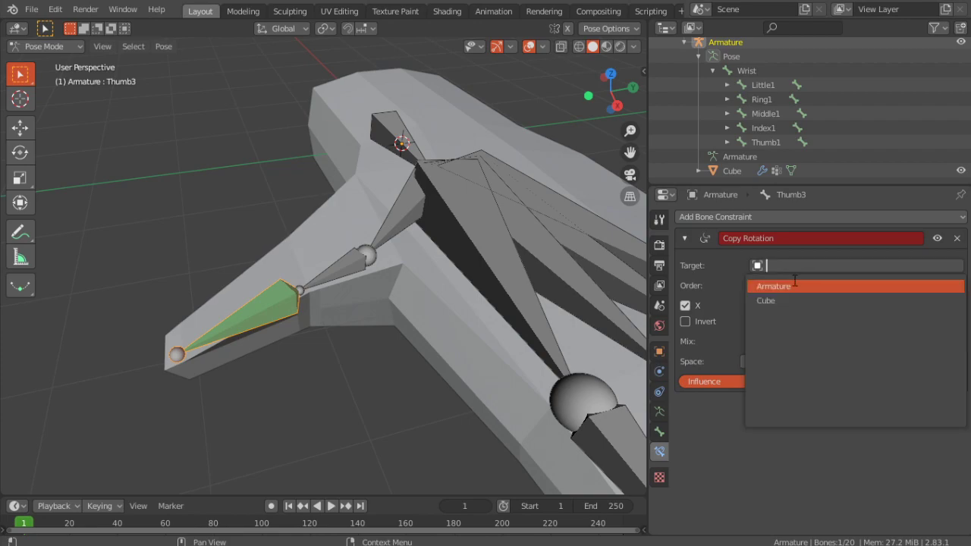
click(793, 283)
click(793, 285)
scroll(817, 369, down, 2)
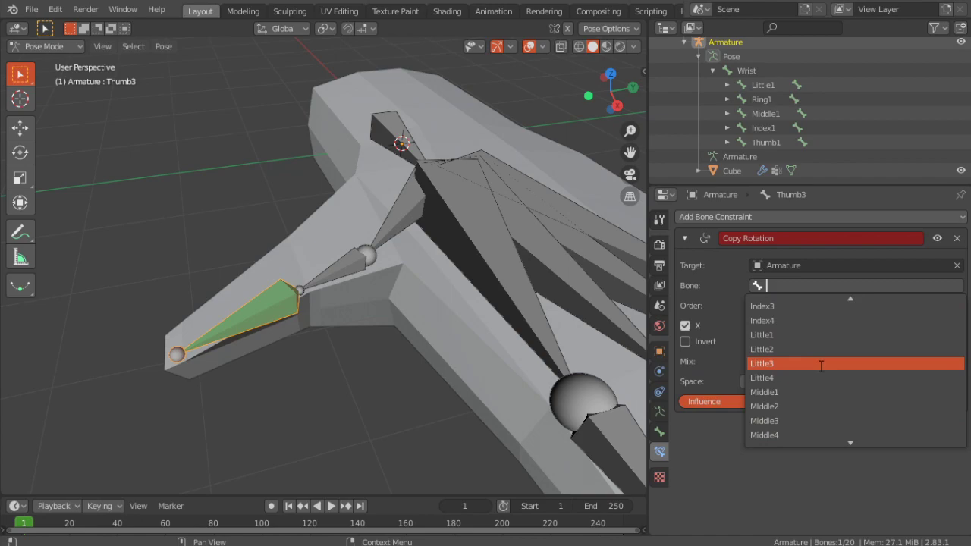
scroll(824, 345, down, 5)
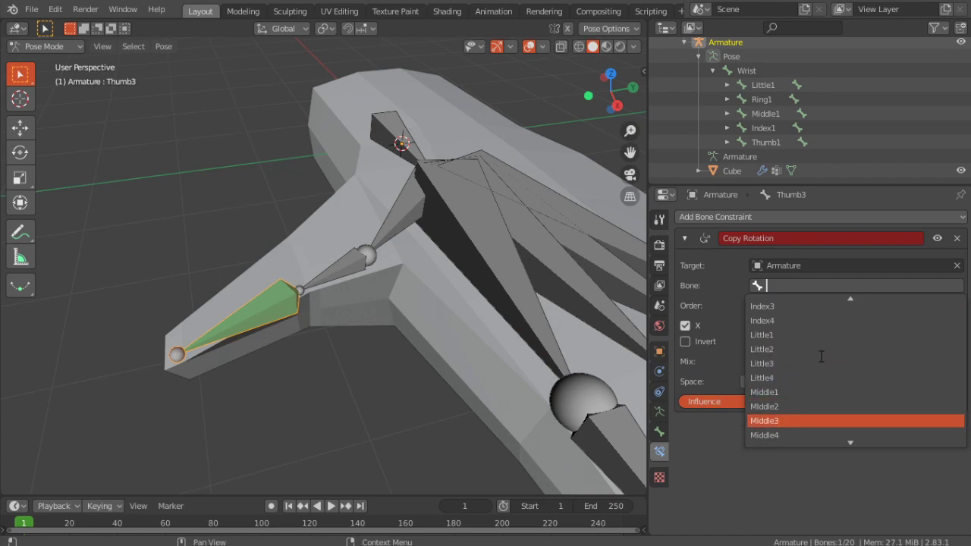
scroll(792, 402, down, 2)
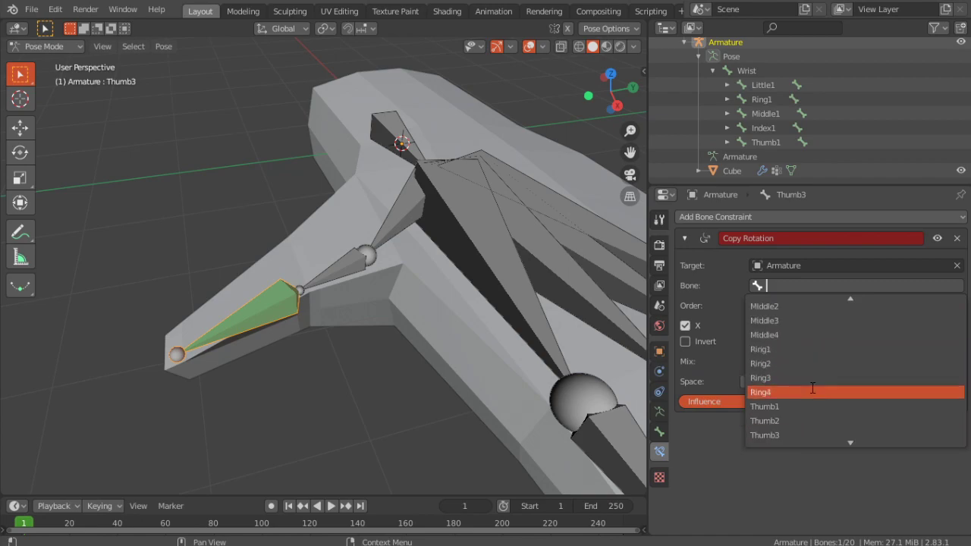
click(789, 422)
Test-rotate Thumb2 about the global Y axis and about the global X axis to check the thumb's curl, cancelling both rotations
middle_drag(332, 337, 478, 255)
click(459, 247)
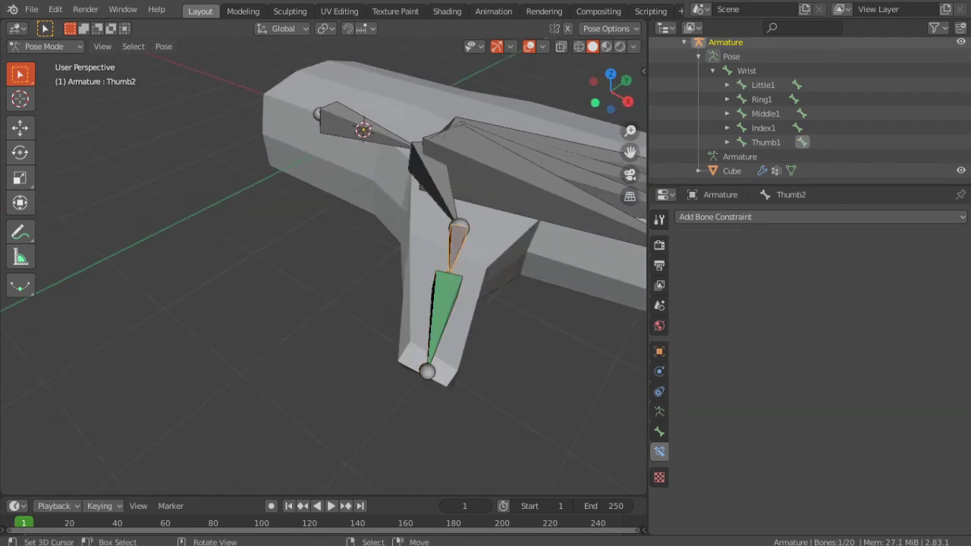
key(r)
key(y)
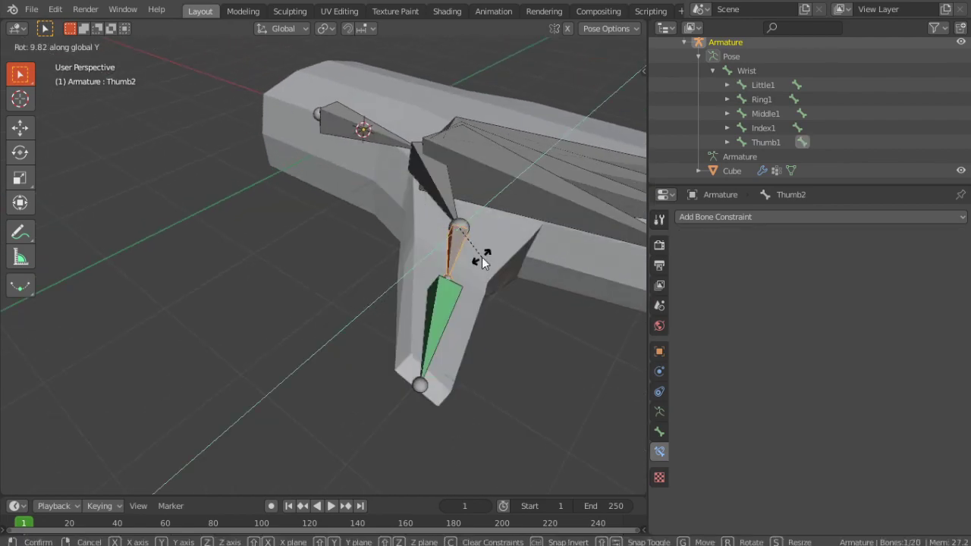
click(474, 274)
key(r)
key(x)
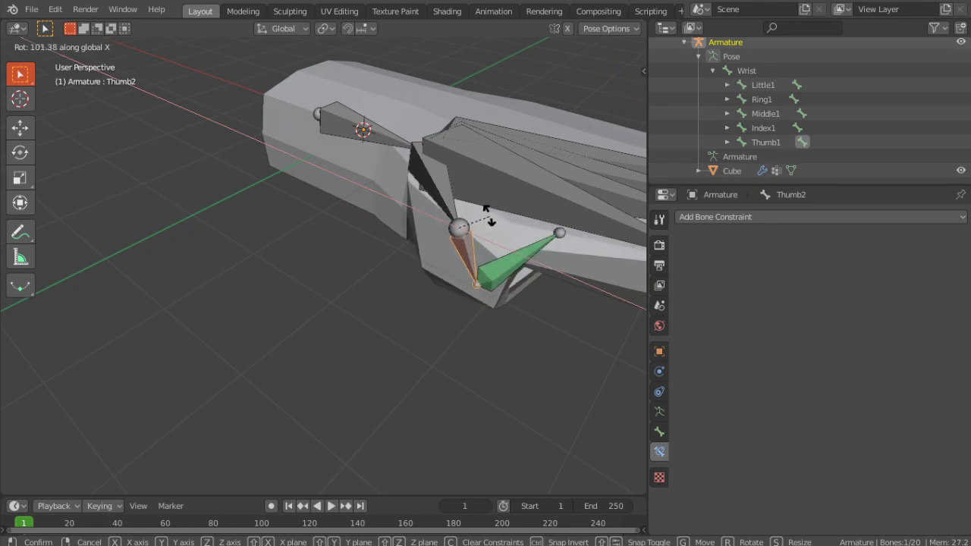
click(501, 264)
Hide the armature and the hand mesh in Object Mode and reset the 3D cursor to the world origin
middle_drag(501, 264, 473, 231)
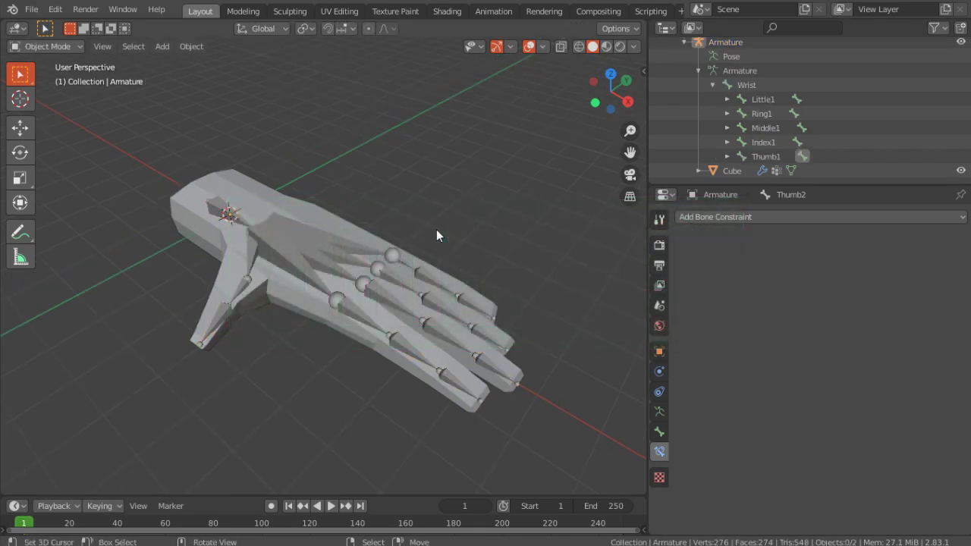
middle_drag(321, 207, 355, 220)
click(309, 238)
shift+click(323, 221)
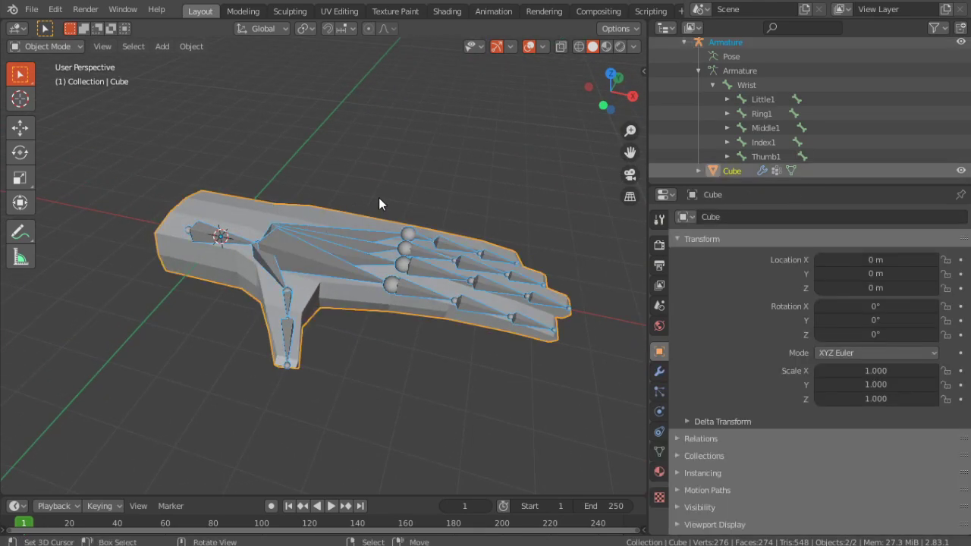
key(h)
key(shift+c)
Add a mesh circle at the world origin
key(shift+a)
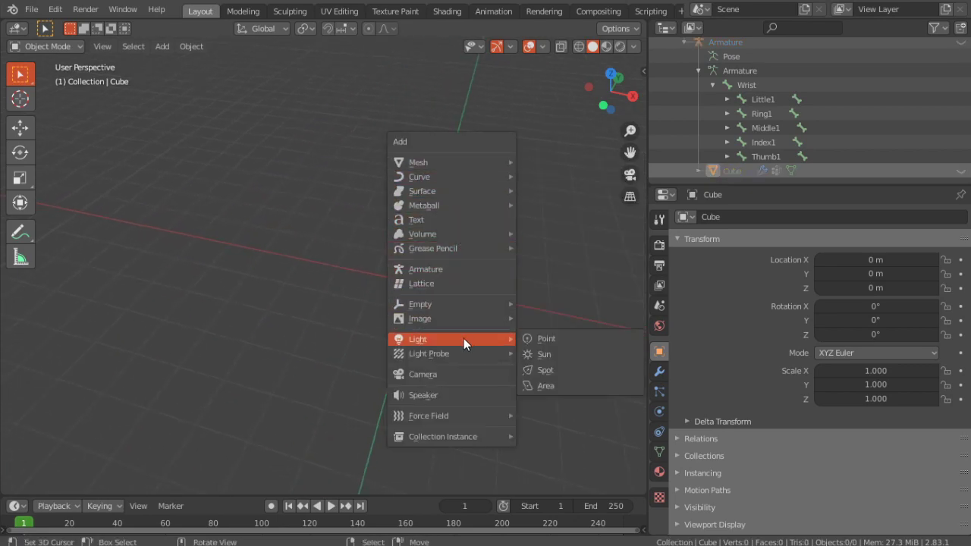
mouse_move(430, 161)
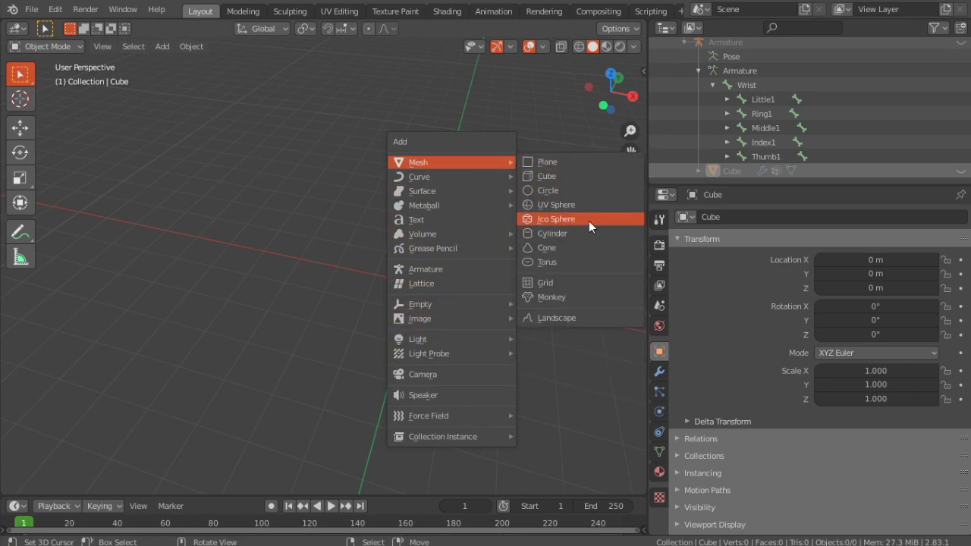
click(578, 191)
middle_drag(471, 287, 522, 253)
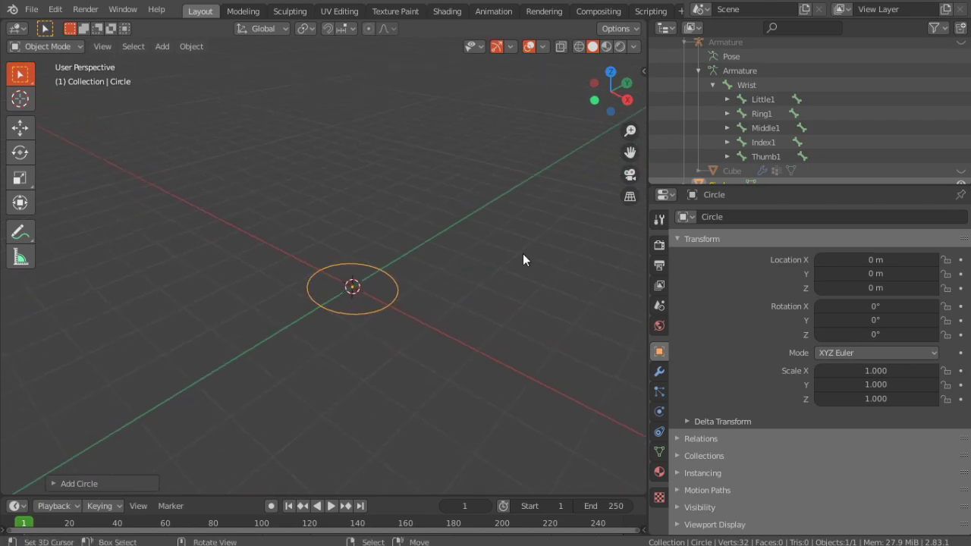
scroll(763, 169, down, 1)
scroll(478, 348, up, 7)
scroll(479, 345, down, 2)
shift+middle_drag(488, 338, 433, 310)
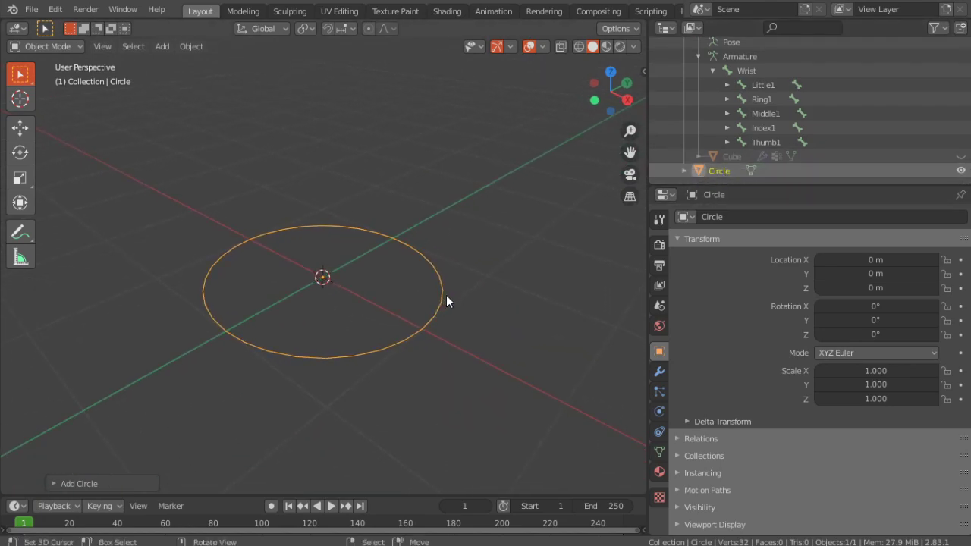
Unhide the hand and armature, and raise only the circle along Z to about 0.89 m, above the hand
key(alt+h)
scroll(371, 262, down, 3)
click(723, 172)
middle_drag(444, 236, 386, 253)
key(g)
key(z)
click(401, 201)
Move the circle over the finger knuckles, to about 4.35 m in X and -0.08 m in Y
key(g)
key(y)
key(x)
click(251, 275)
middle_drag(250, 274, 212, 233)
key(KP_7)
key(g)
key(x)
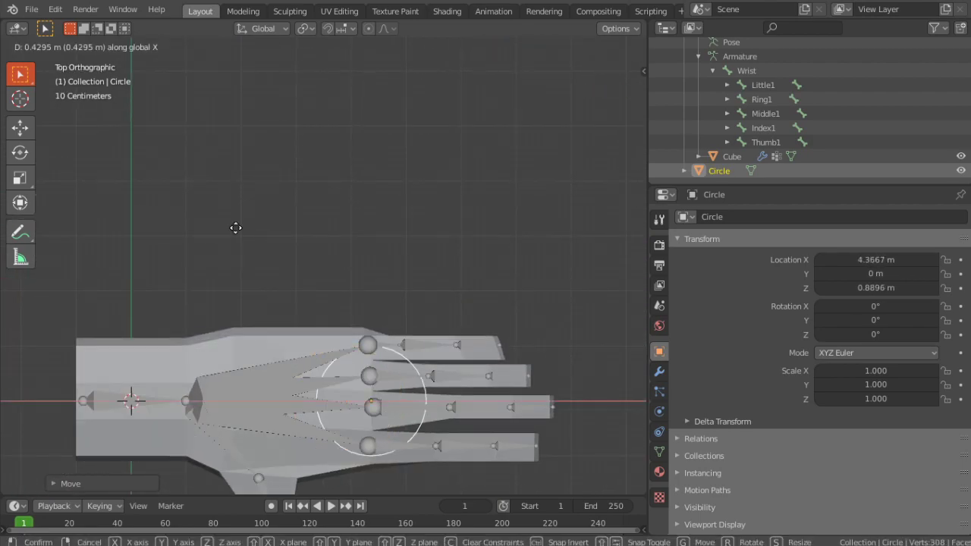
click(238, 228)
key(g)
key(x)
click(228, 223)
middle_drag(228, 223, 373, 282)
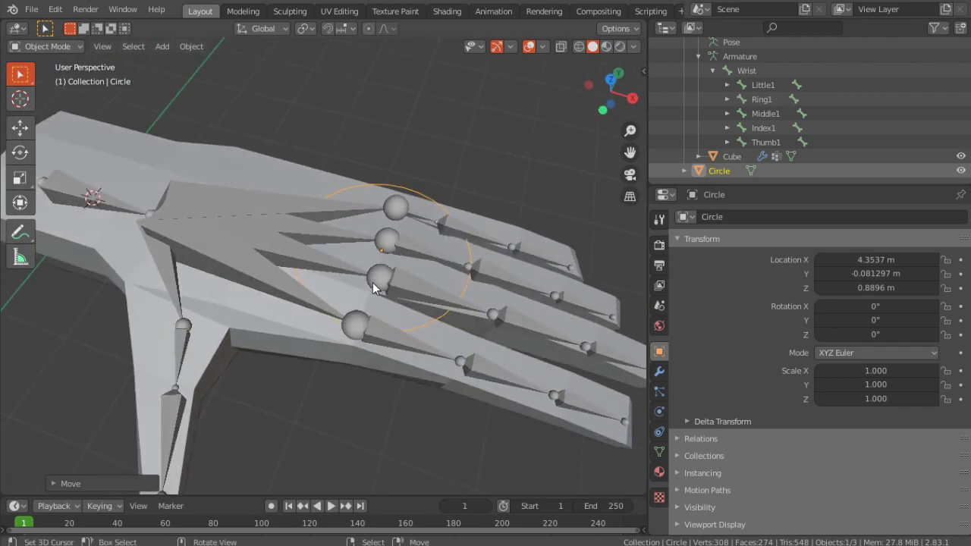
middle_drag(343, 227, 381, 268)
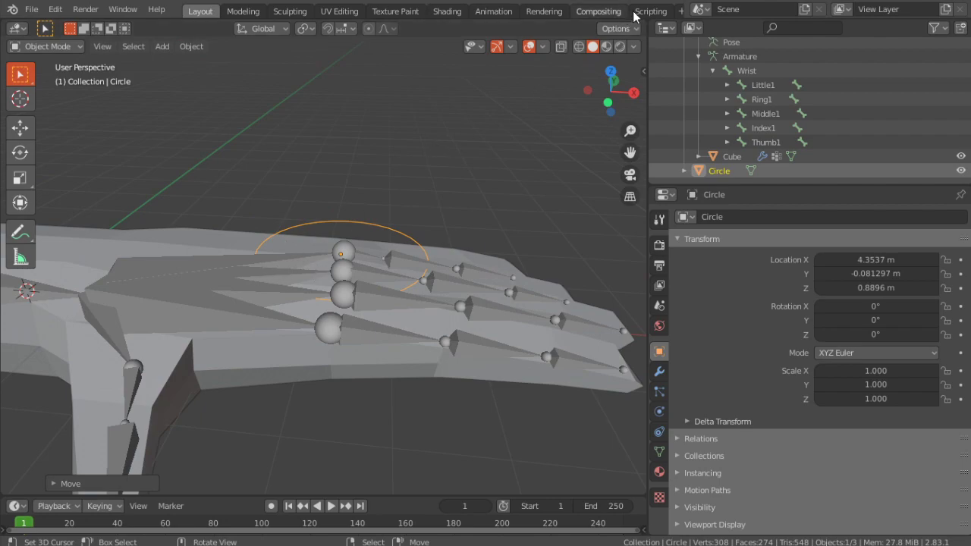
Enlarge the 3D viewport, split it into two side-by-side areas and turn the second one into a Drivers editor
drag(649, 42, 851, 23)
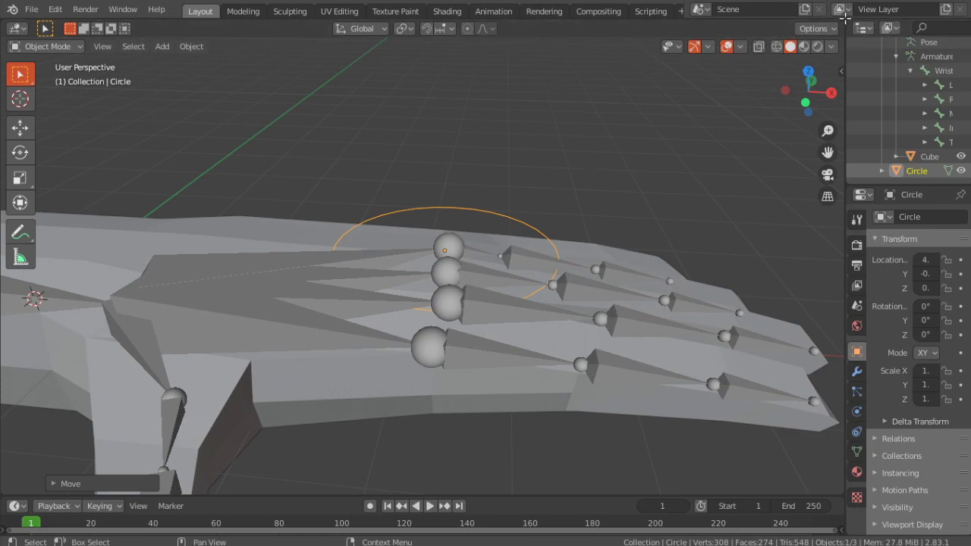
drag(842, 18, 507, 37)
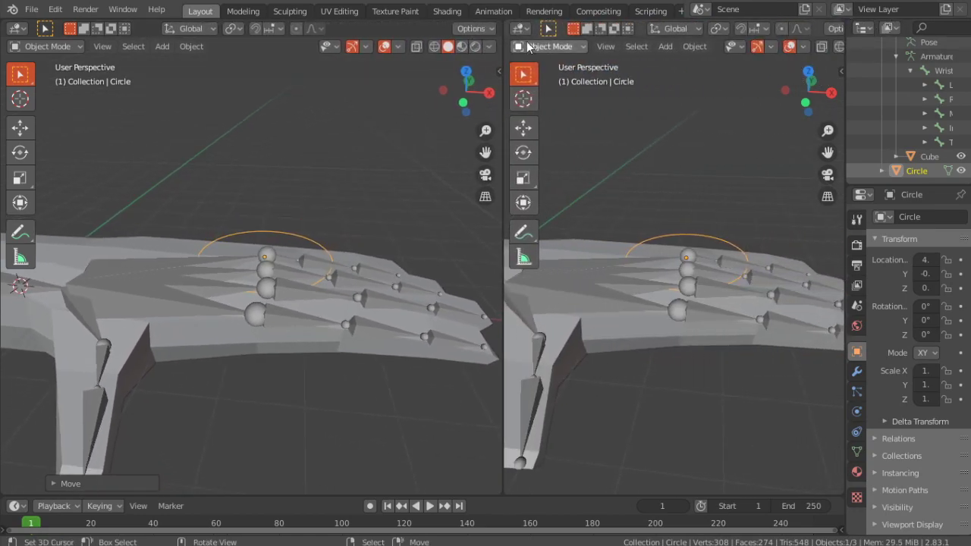
click(520, 30)
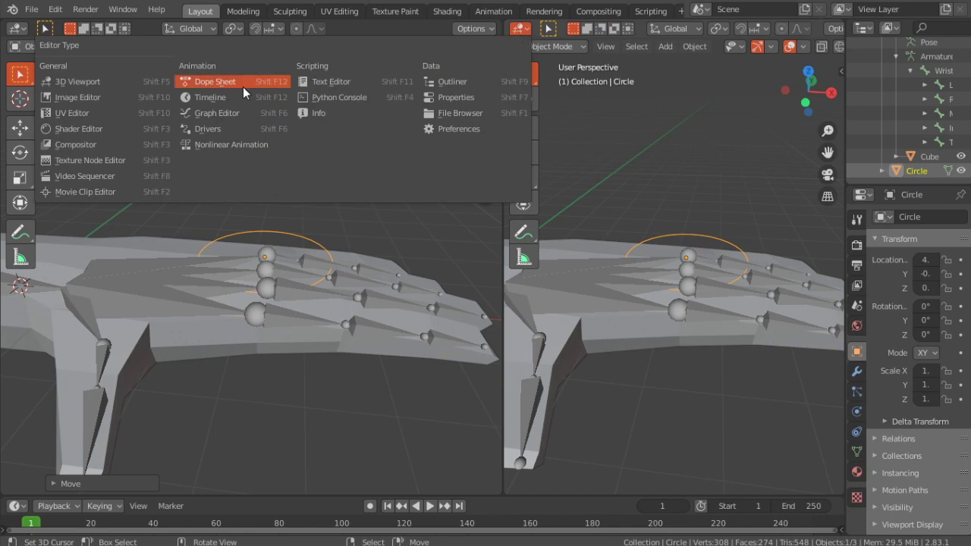
click(215, 127)
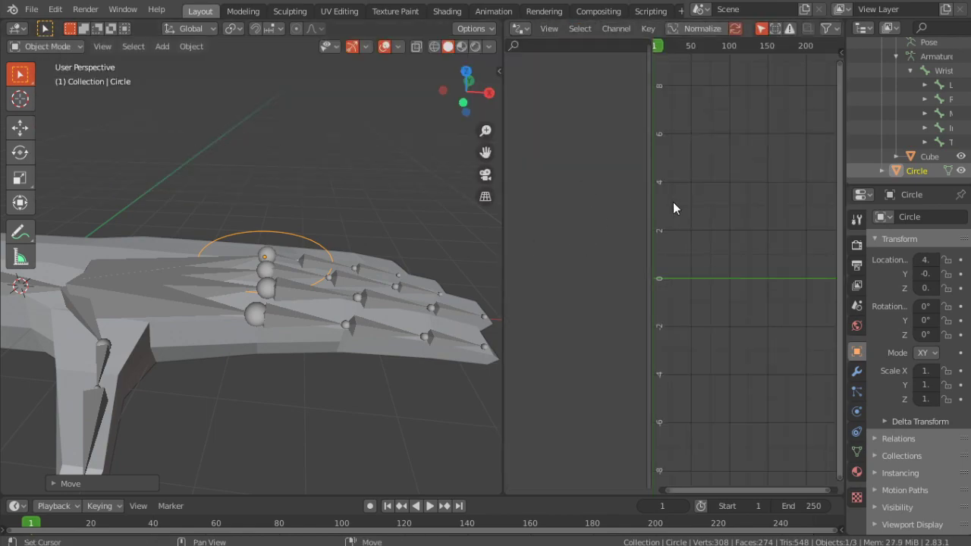
Narrow the Drivers editor's channel region and show the sidebars of both the Drivers editor and the 3D viewport
drag(647, 203, 592, 205)
key(n)
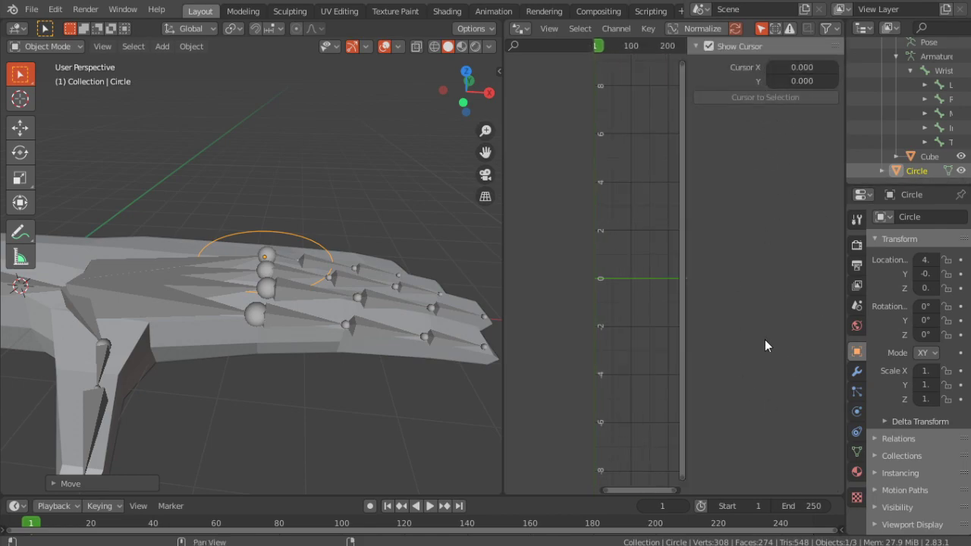
middle_drag(217, 256, 251, 255)
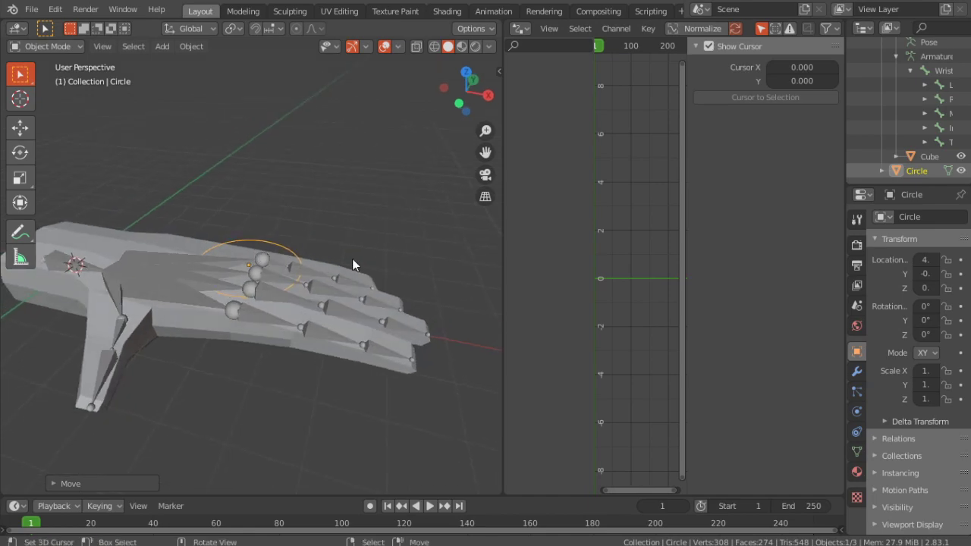
key(n)
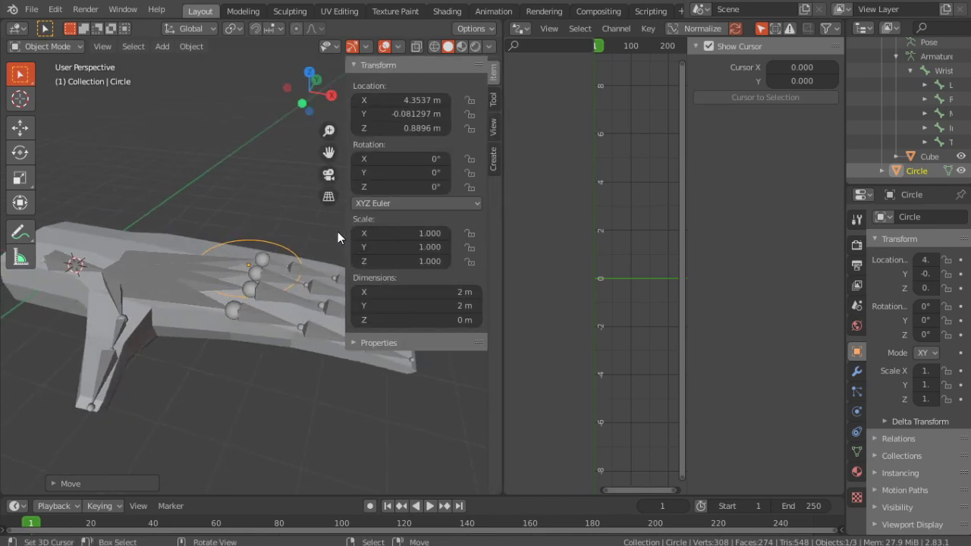
Select the Index2 bone of the armature in Pose Mode and add a driver to its Z quaternion rotation
click(274, 287)
key(ctrl+Tab)
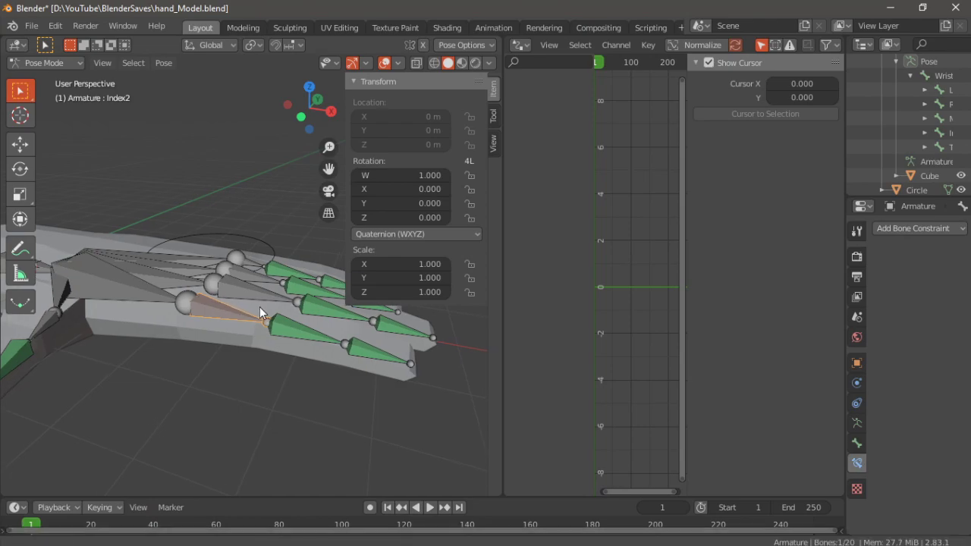
middle_drag(259, 306, 233, 308)
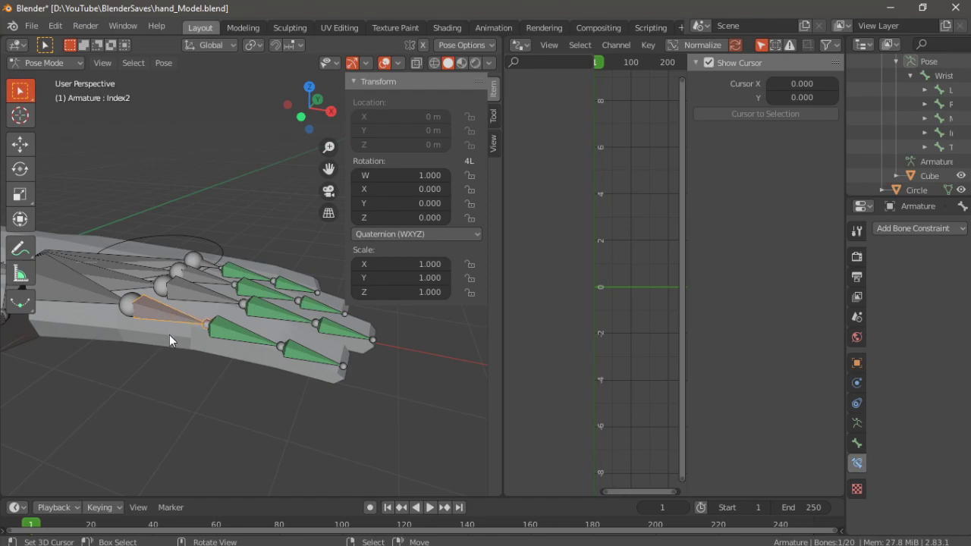
right_click(390, 218)
click(341, 254)
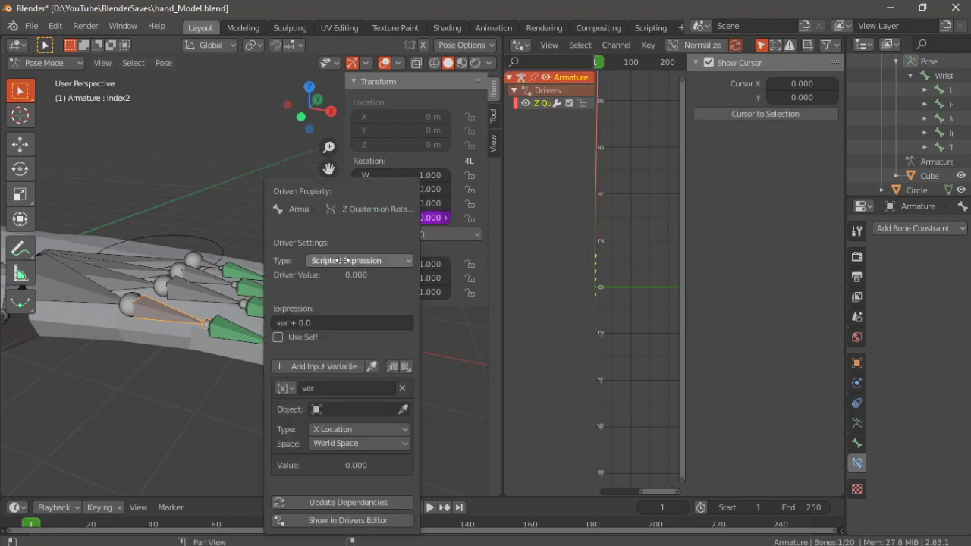
Set the Z quaternion rotation driver's type to Averaged Value and its input variable to Transform Channel
click(538, 103)
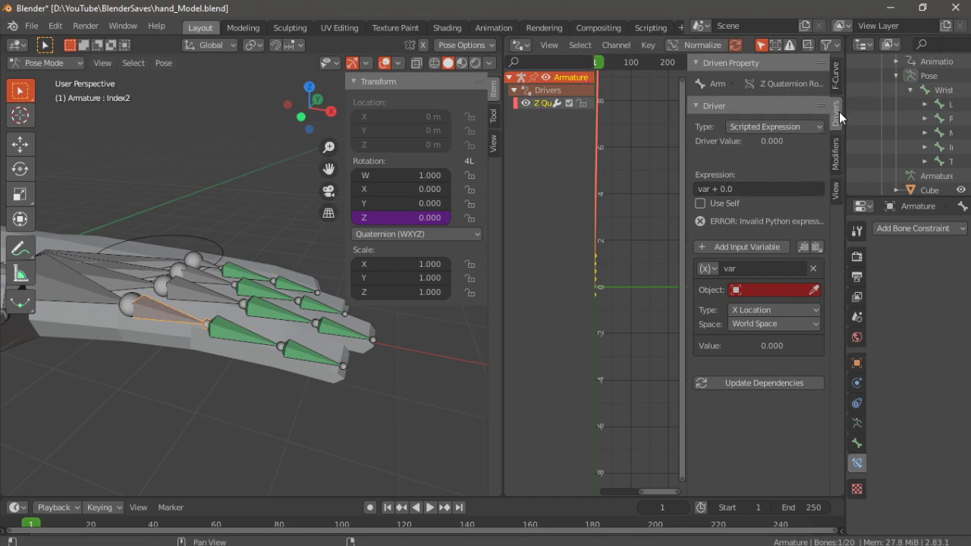
click(754, 131)
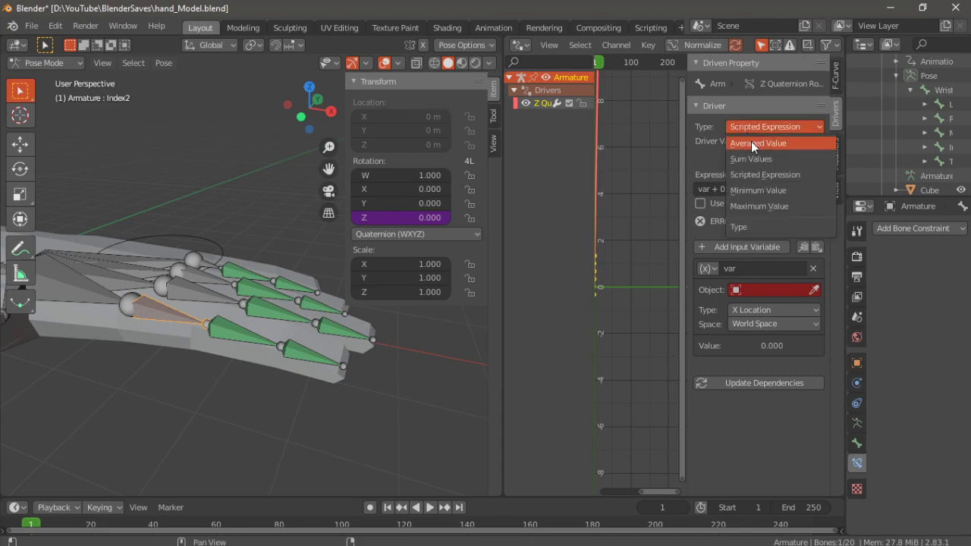
click(751, 142)
click(708, 222)
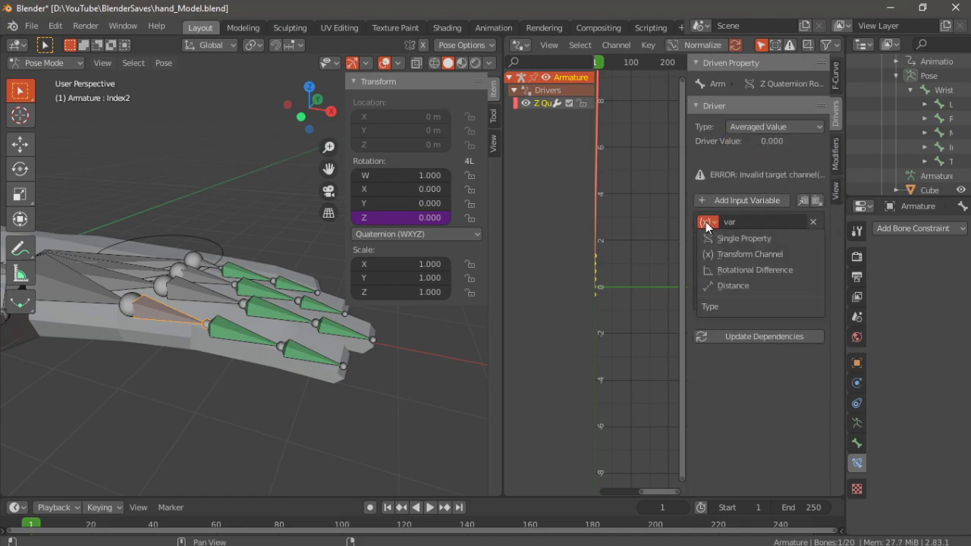
click(726, 252)
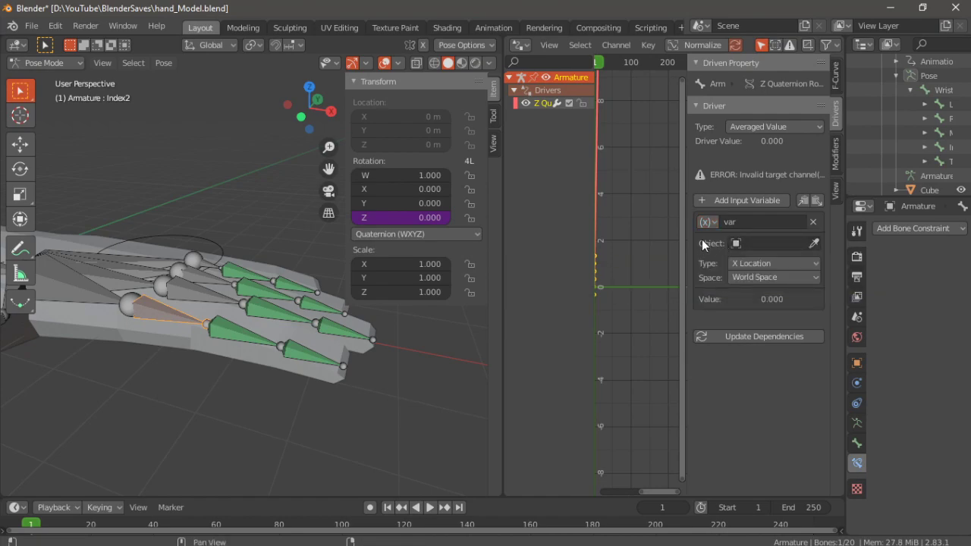
Point the Index2 driver's variable at the Circle object, using Z Scale in Local Space
click(735, 244)
click(751, 279)
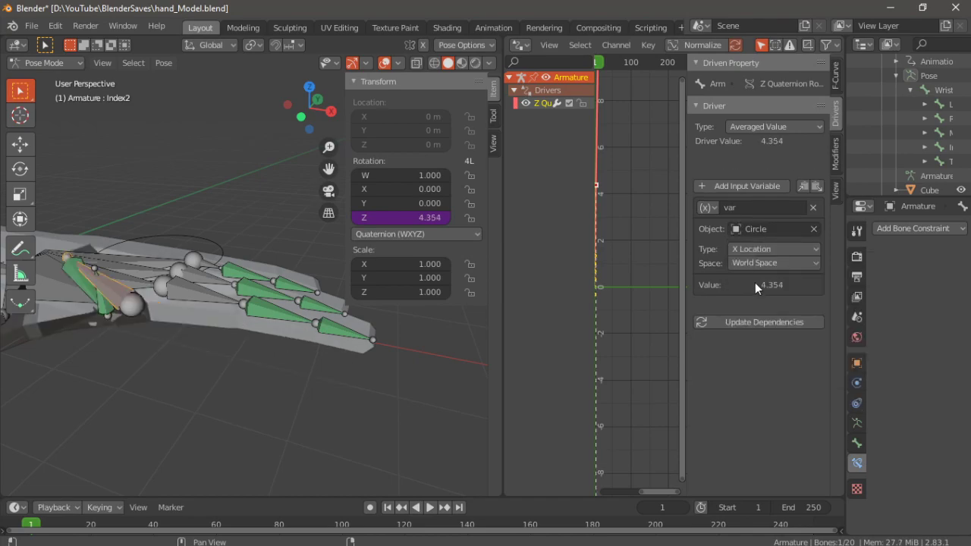
click(751, 252)
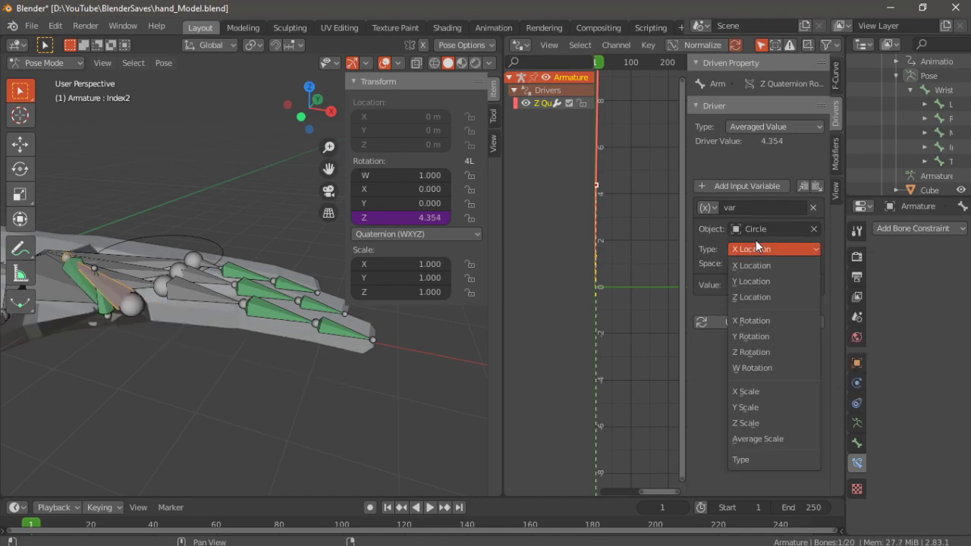
click(748, 423)
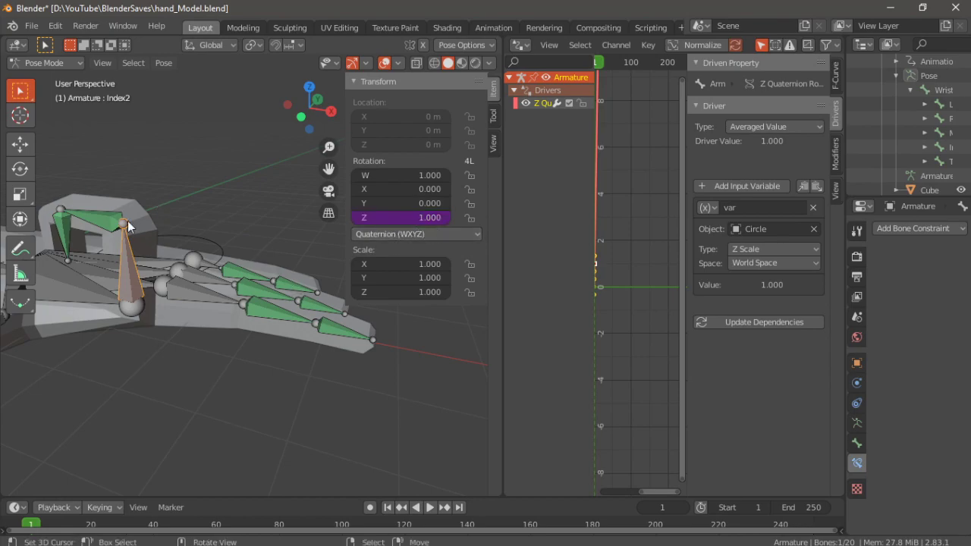
click(764, 262)
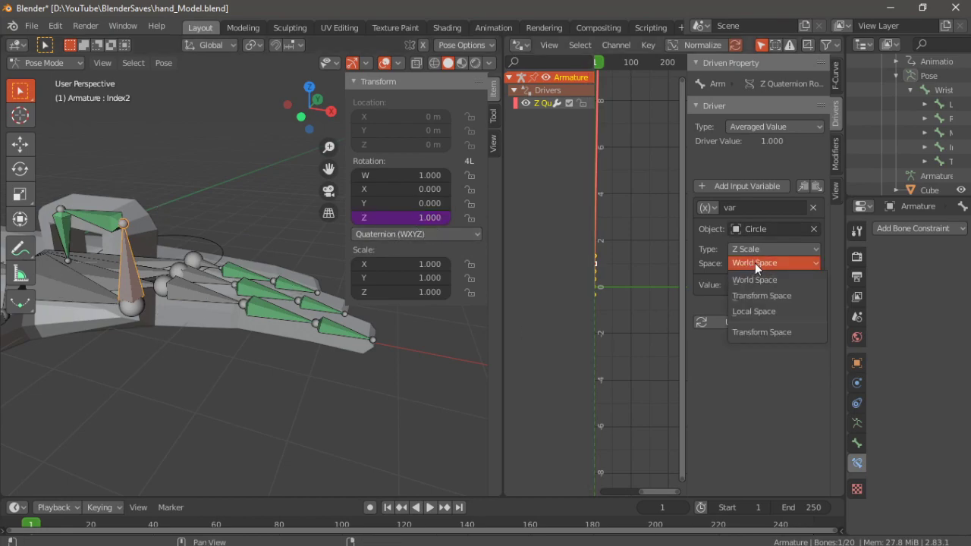
click(755, 312)
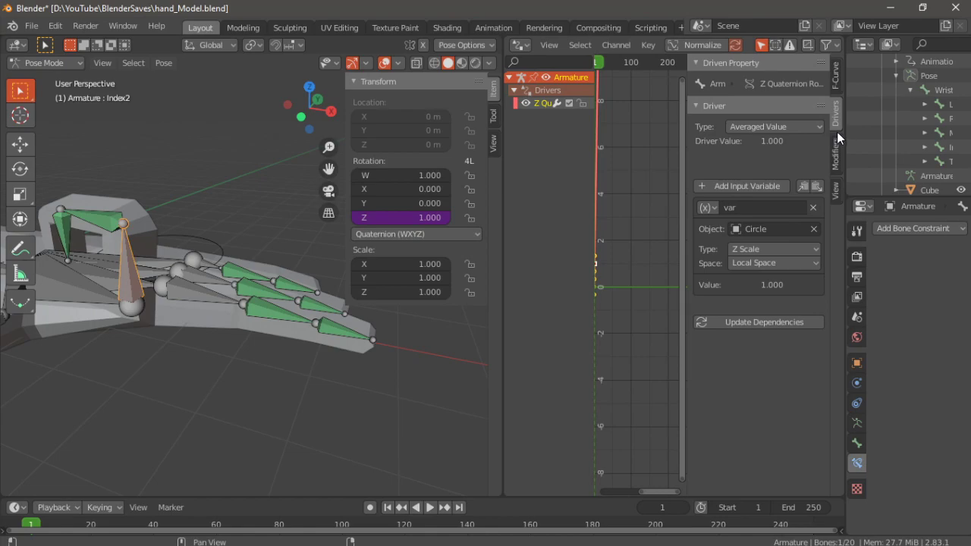
Add a Generator modifier with coefficients -2 and 2 to the Index2 driver and update the driver's dependencies
click(835, 154)
click(755, 87)
click(732, 100)
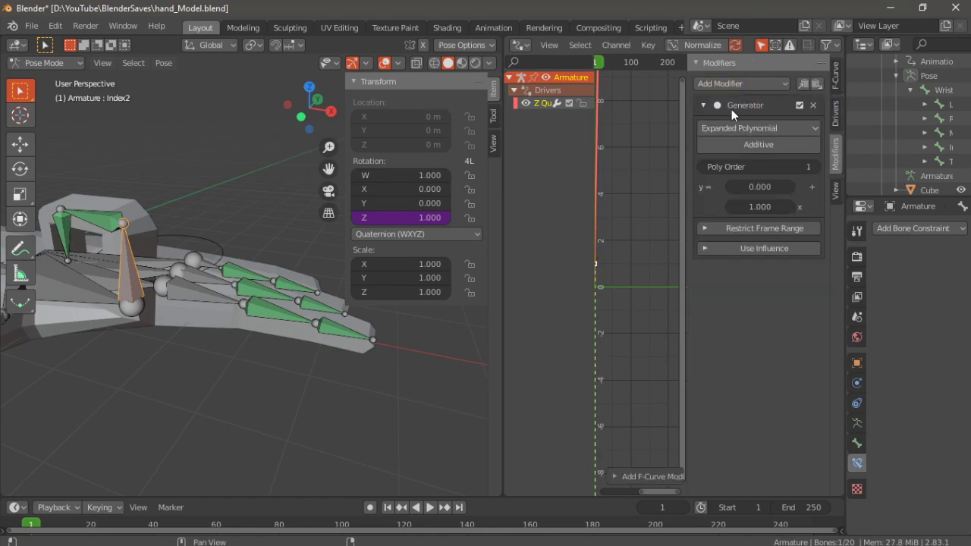
click(758, 187)
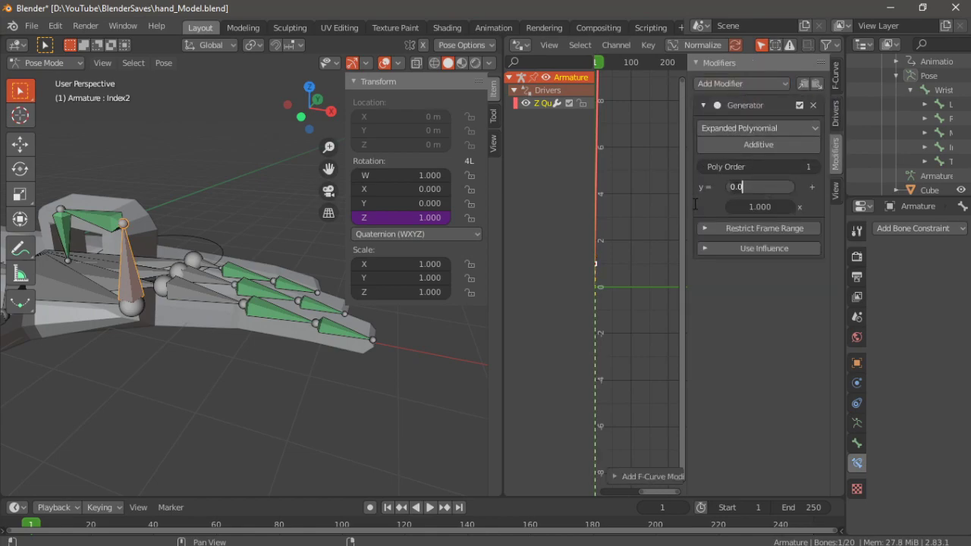
text(-2)
key(Tab)
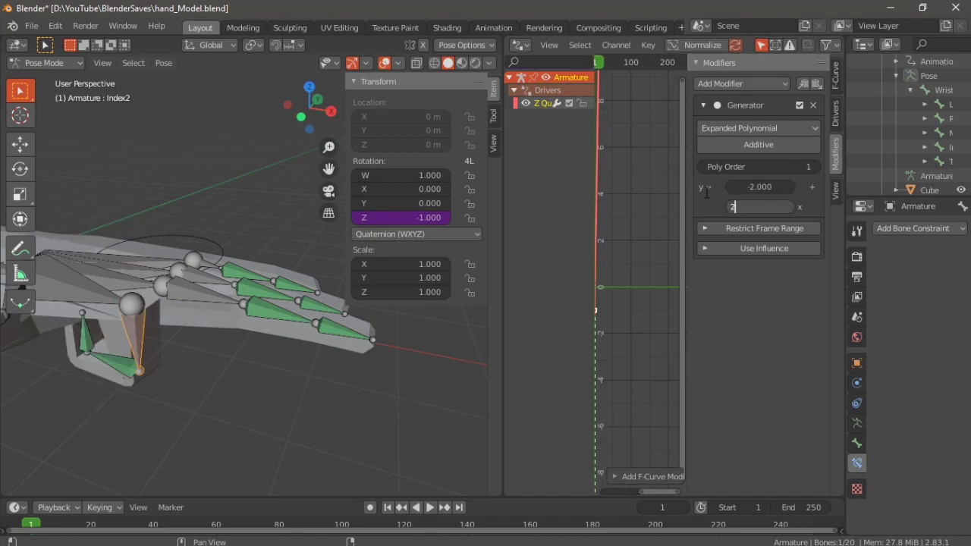
text(2)
key(Return)
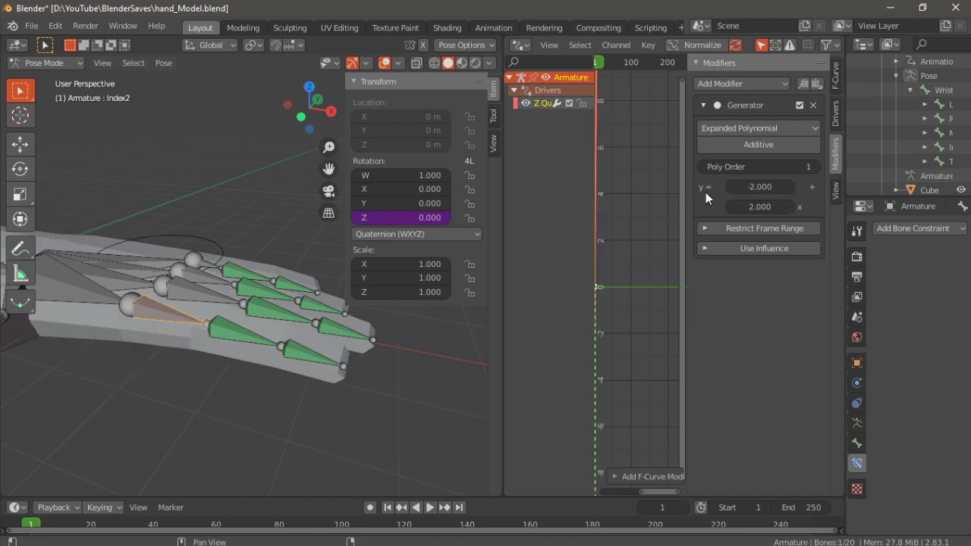
click(834, 114)
click(743, 321)
Test the index finger's curl by scaling the circle controller, and cancel the scaling
click(219, 254)
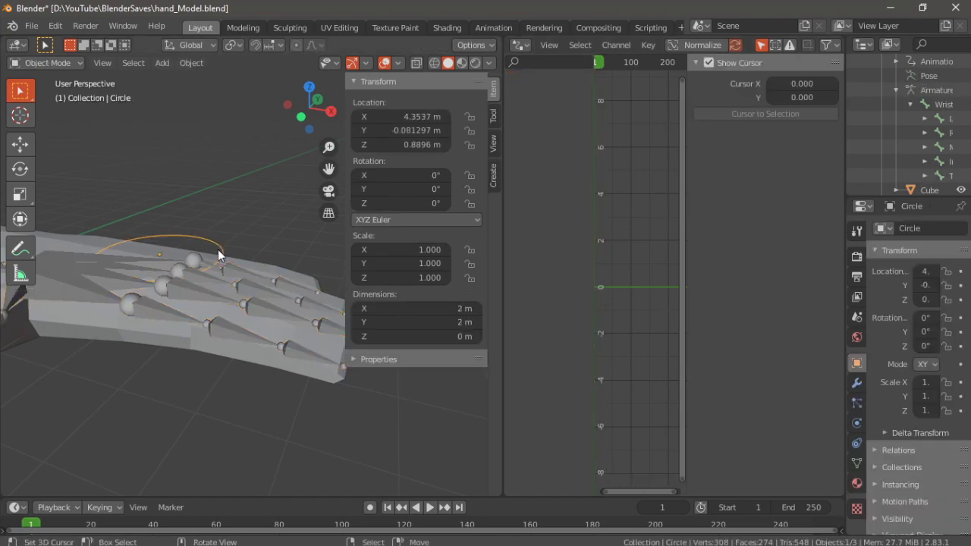
key(s)
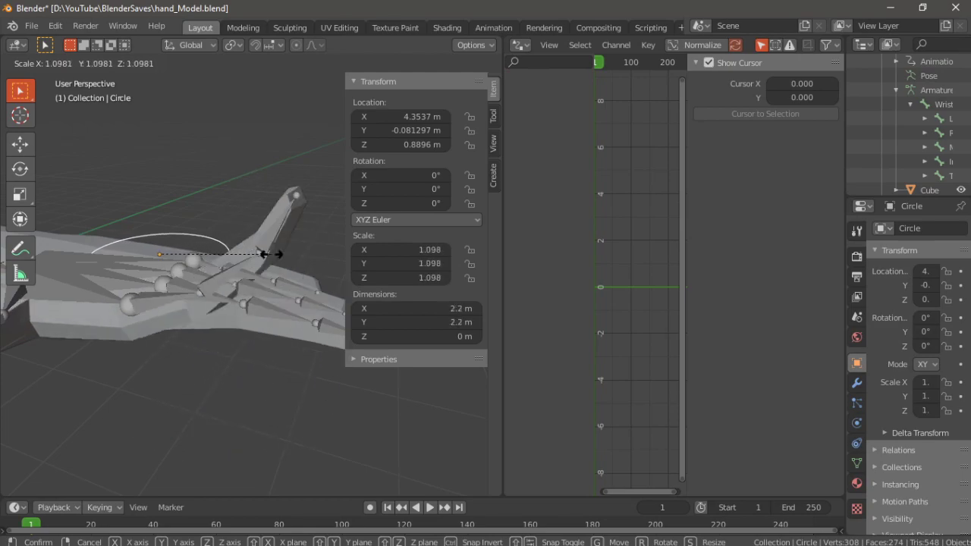
right_click(242, 261)
Select the armature's Middle2 bone in Pose Mode, add a driver to its Z quaternion rotation and select that driver channel
right_click(230, 294)
right_click(231, 293)
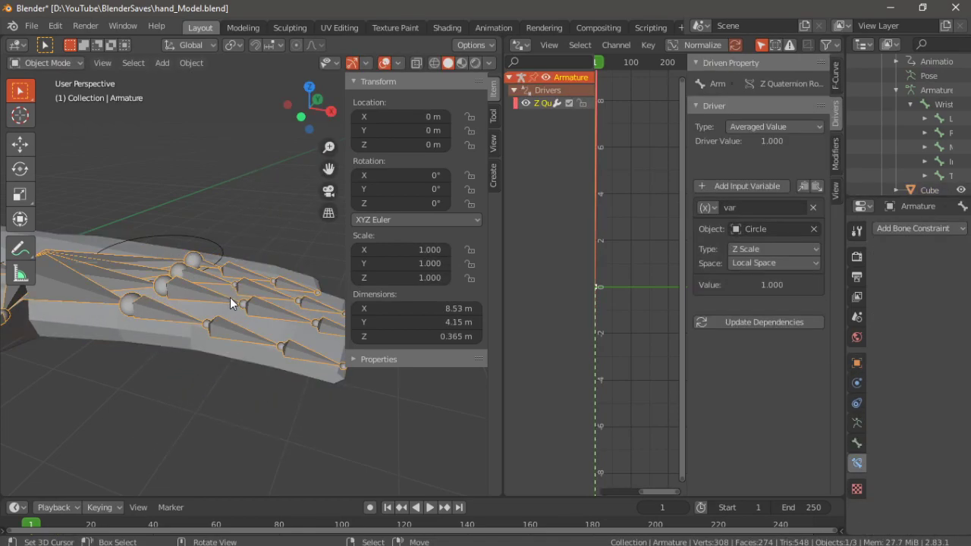
key(ctrl+Tab)
click(231, 292)
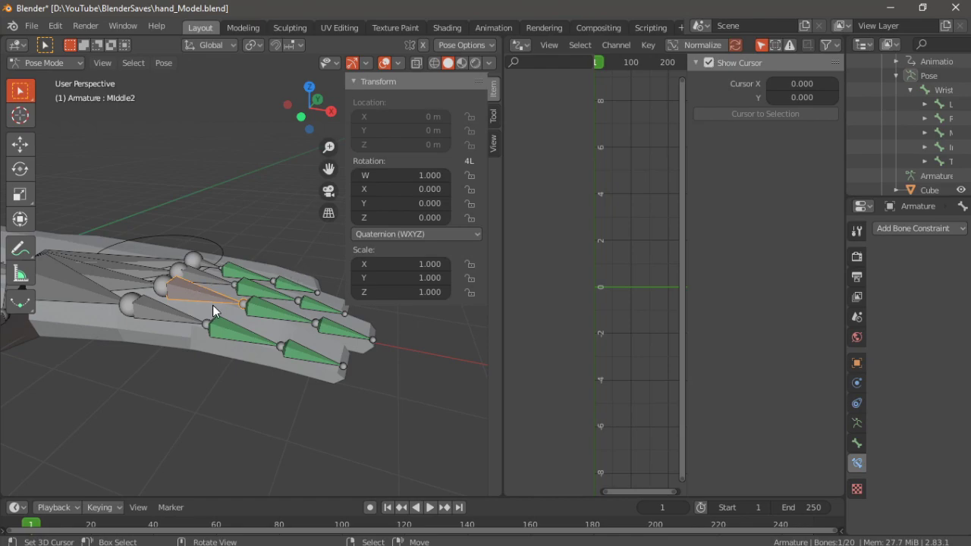
right_click(395, 216)
click(383, 211)
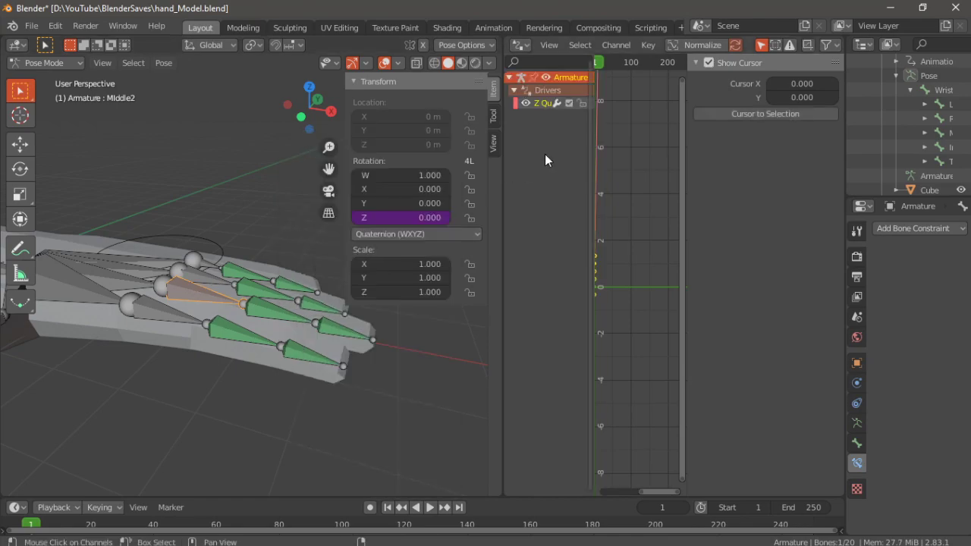
click(543, 103)
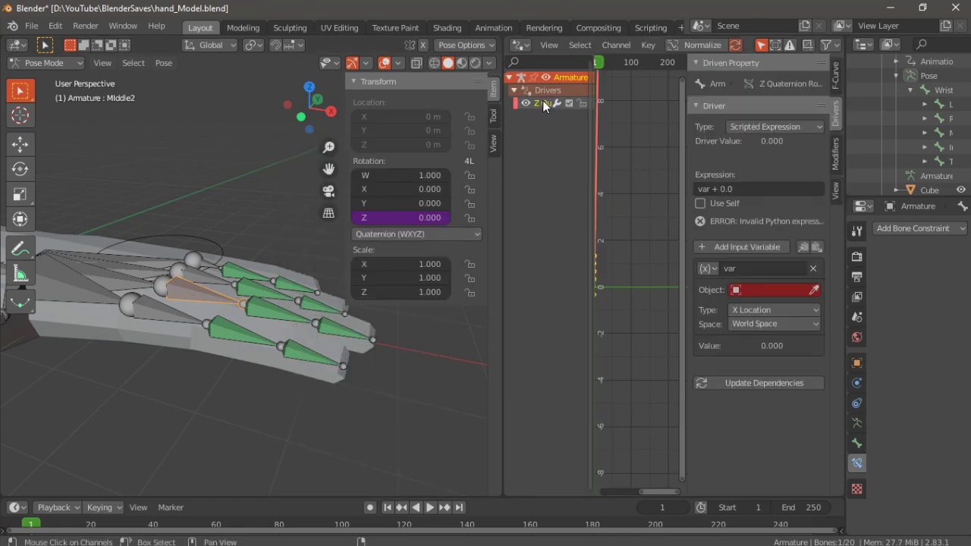
Set the Middle2 driver's type to Averaged Value and its input variable to Transform Channel
click(758, 127)
click(761, 141)
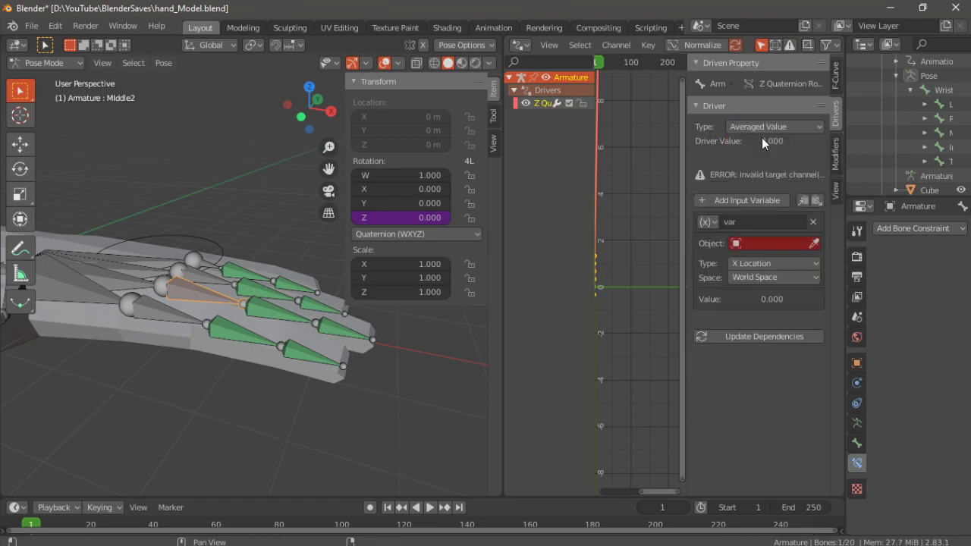
click(706, 221)
click(713, 253)
Point the Middle2 driver's variable at the Circle object, using Z Scale in Local Space
click(754, 246)
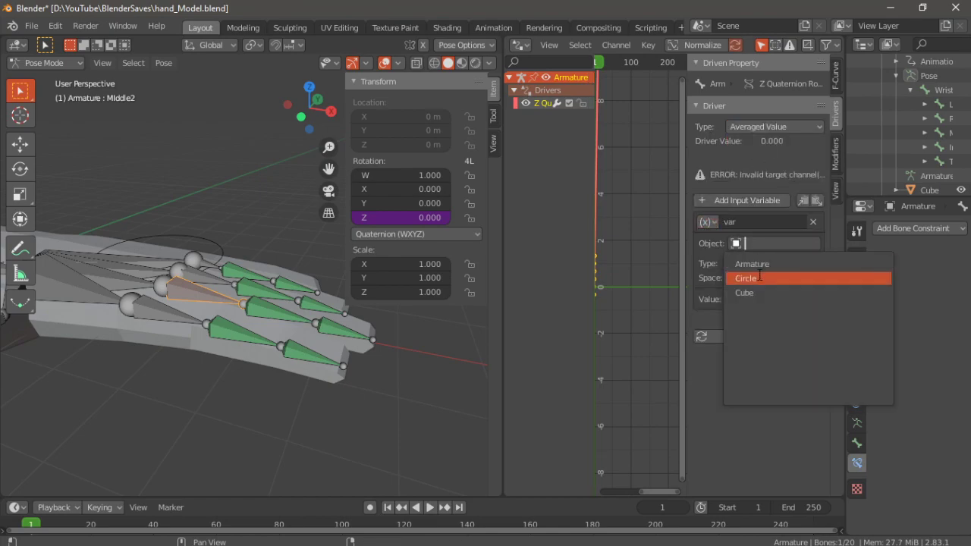
click(758, 277)
click(759, 265)
click(758, 437)
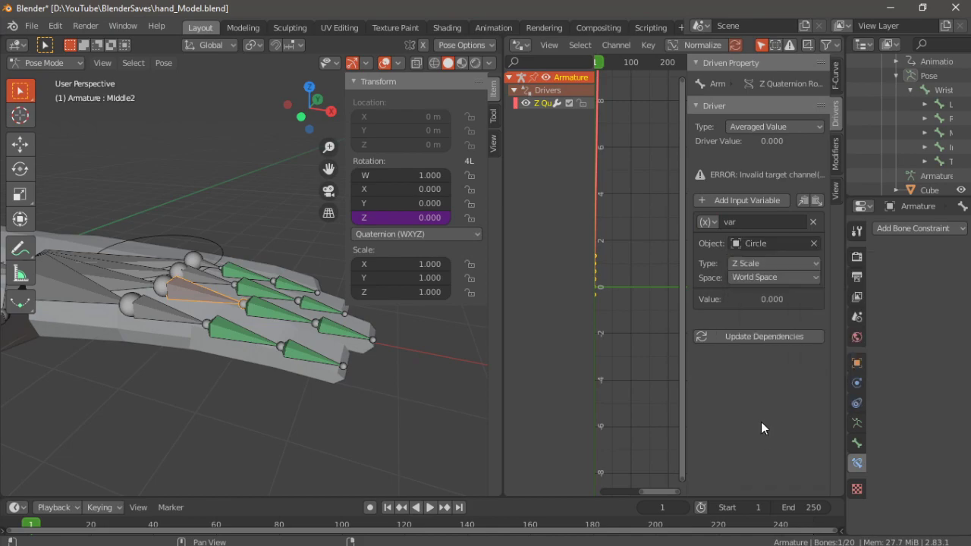
click(761, 278)
click(754, 328)
Add a Generator modifier with coefficients -2 and 2 to the Middle2 driver and update the driver's dependencies
click(835, 161)
click(774, 85)
click(744, 102)
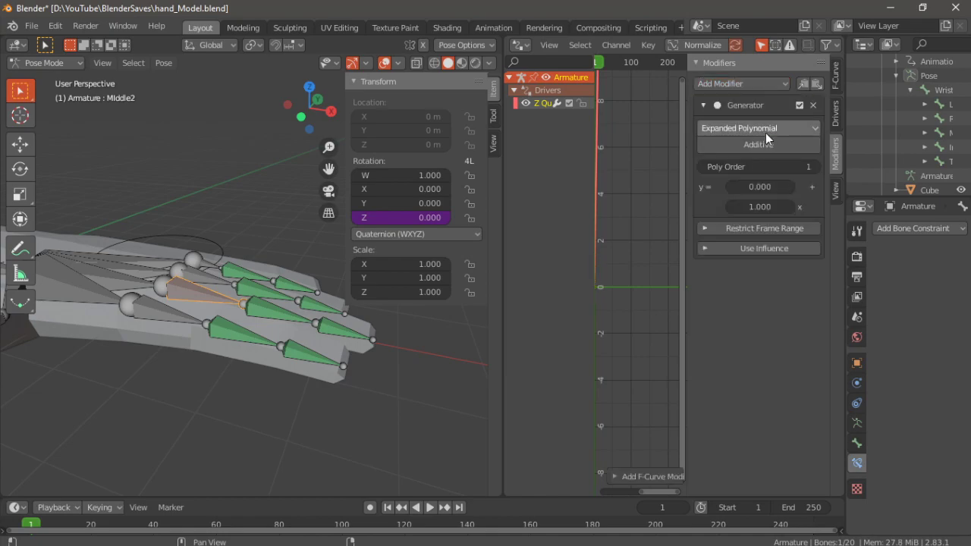
click(789, 186)
text(-2)
key(Tab)
text(2)
key(Return)
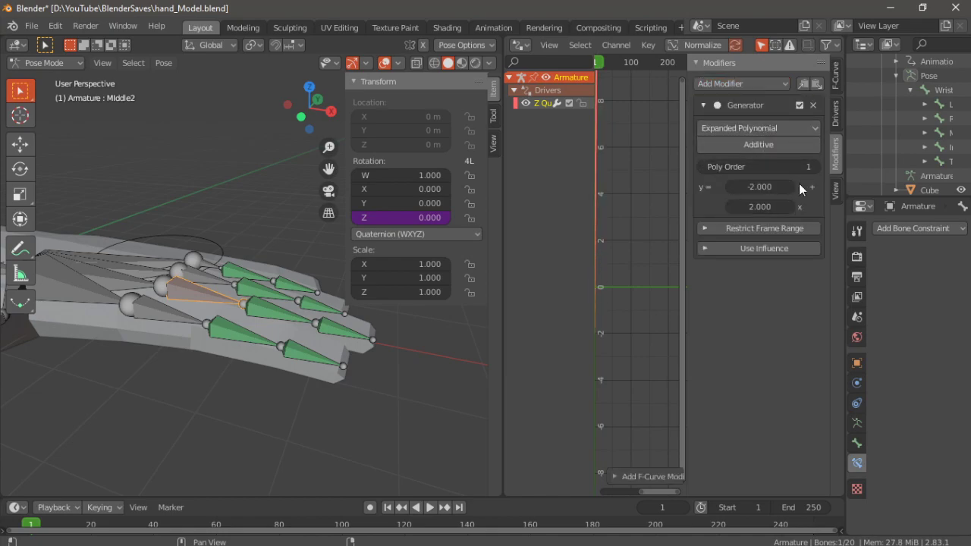
click(834, 118)
click(758, 337)
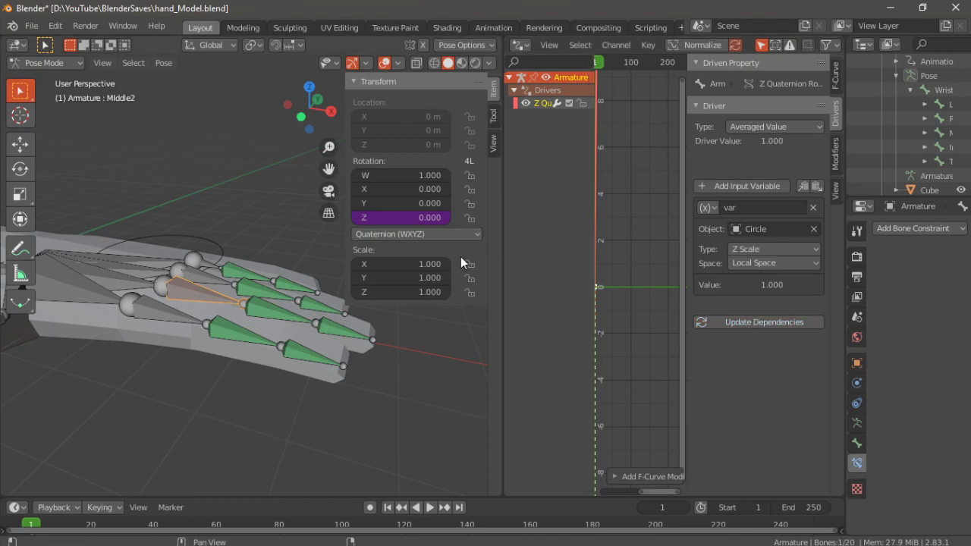
Return to Object Mode, test the index and middle fingers' curl by scaling the circle controller, and cancel the scaling
key(ctrl+Tab)
click(222, 243)
key(s)
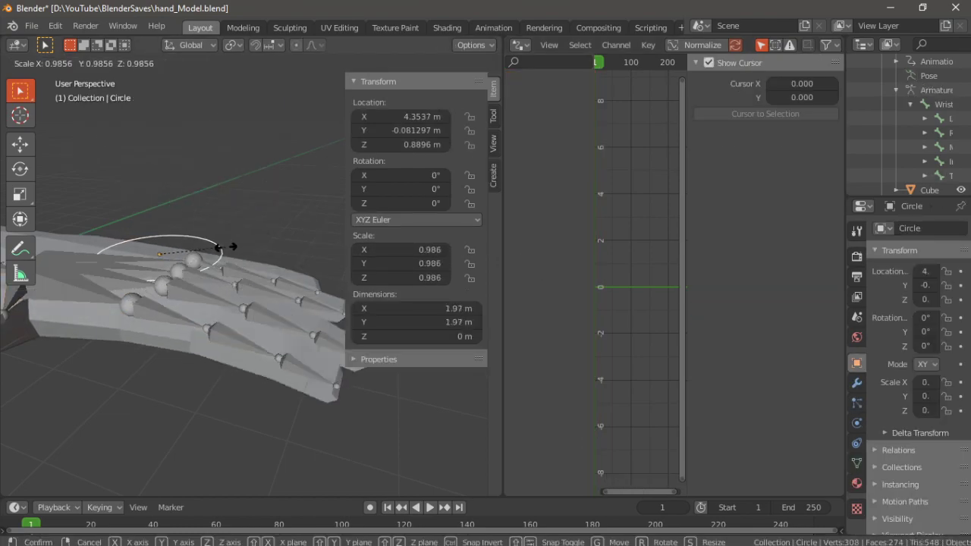
right_click(234, 244)
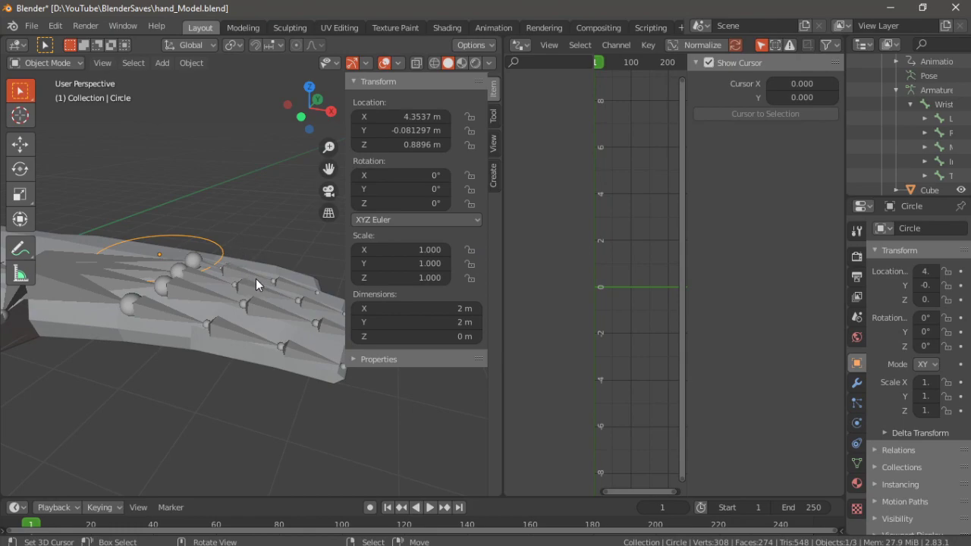
Select the ring finger bone in Pose Mode and drive its Z quaternion rotation with the Circle's Z Scale
click(228, 279)
key(ctrl+Tab)
click(543, 103)
click(761, 243)
click(751, 279)
click(768, 263)
click(765, 435)
Add a Generator modifier to the ring finger bone's driver and set its polynomial coefficients
click(834, 153)
click(750, 84)
click(748, 102)
click(764, 189)
click(761, 206)
click(835, 113)
Select the Little2 bone and add a driver to its Z quaternion rotation
click(207, 264)
right_click(408, 175)
click(356, 220)
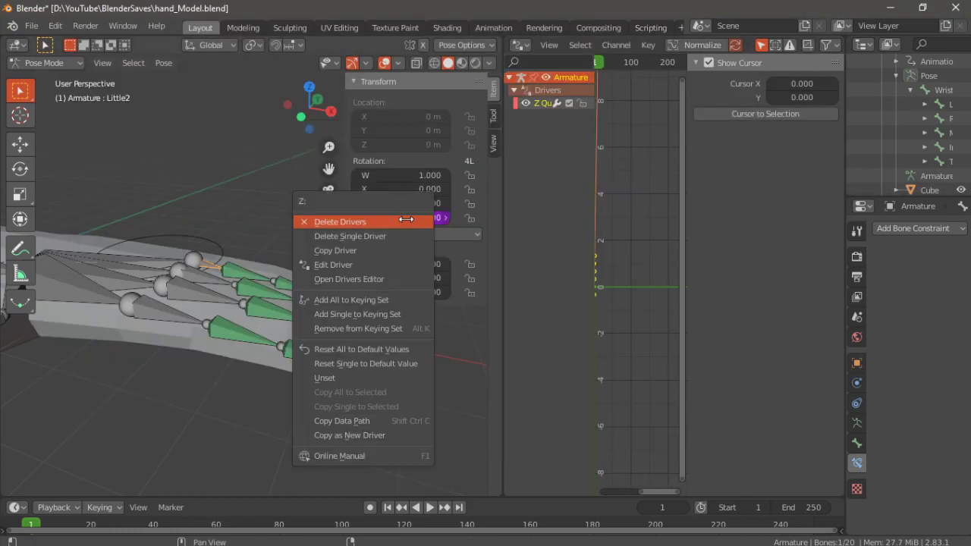
Set the Little2 driver to Averaged Value, with its variable reading the Circle's Z Scale in Local Space
click(774, 290)
click(751, 324)
click(774, 127)
click(770, 144)
click(767, 250)
click(762, 391)
click(766, 265)
click(762, 310)
Add a Generator modifier to the Little2 driver, set its polynomial coefficients and return to the driver settings
click(835, 152)
click(748, 84)
key(BackSpace)
key(BackSpace)
key(BackSpace)
text(-1)
key(Return)
click(836, 113)
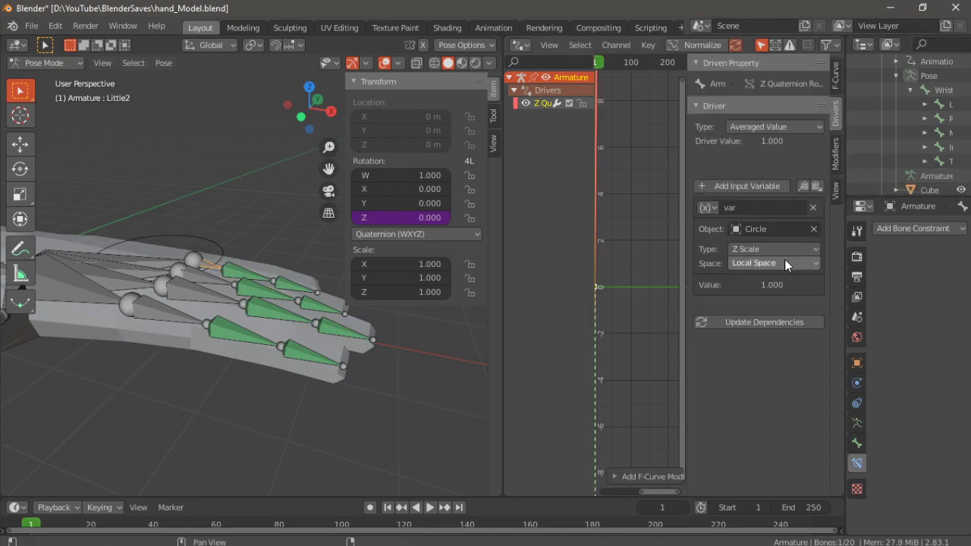
In Object Mode, hide the viewport sidebar, test all four fingers' curl by scaling the circle controller, and cancel the scaling
key(ctrl+Tab)
click(219, 245)
key(n)
shift+middle_drag(250, 205, 297, 225)
key(s)
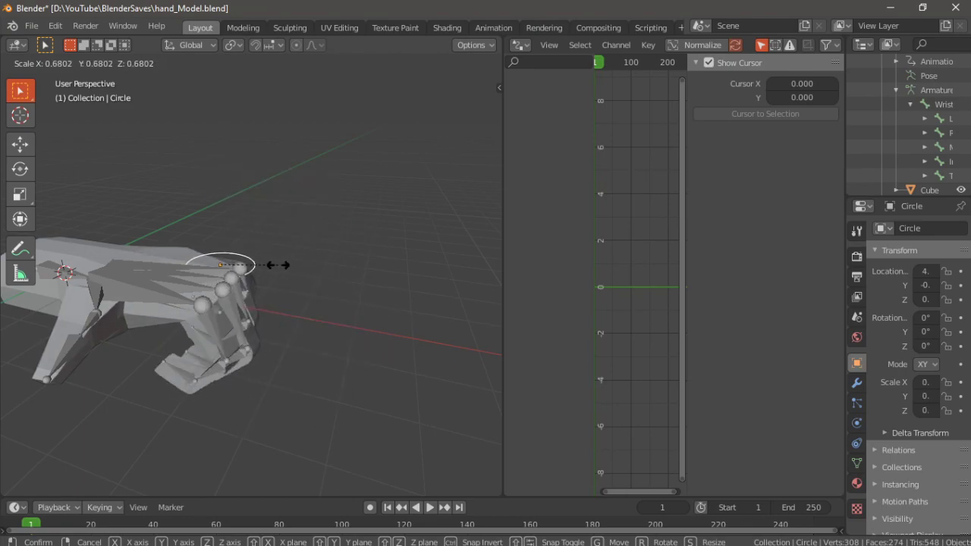
key(Escape)
Select the armature's Thumb2 bone in Pose Mode and show the 3D viewport's sidebar
click(200, 309)
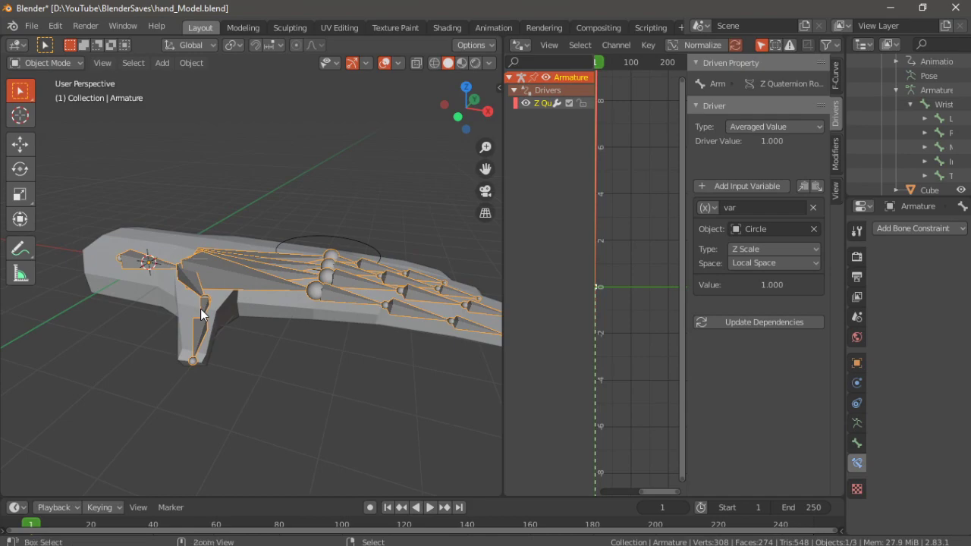
key(ctrl+Tab)
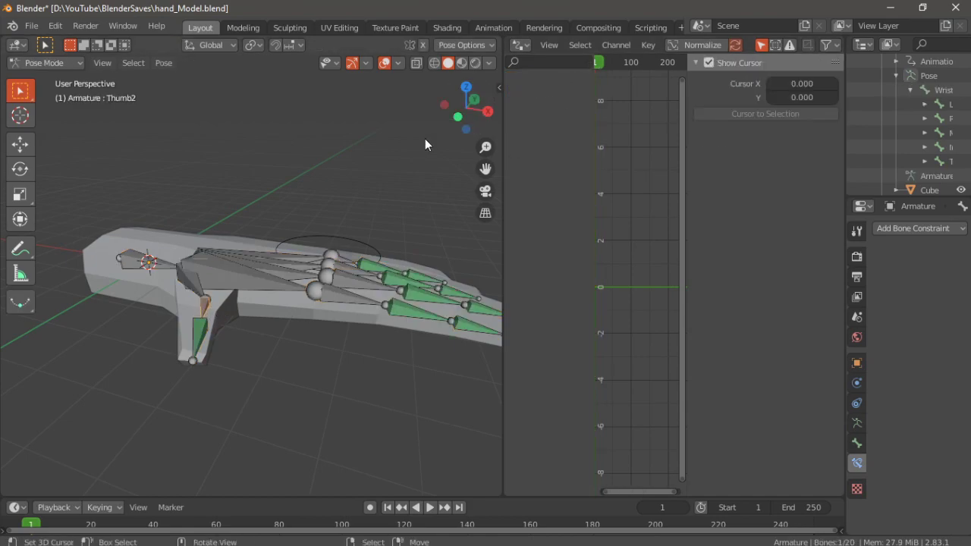
key(n)
Test rotating Thumb2 about the global Y and X axes to check its rotation channels, cancelling each rotation
key(r)
key(y)
key(Escape)
key(r)
key(x)
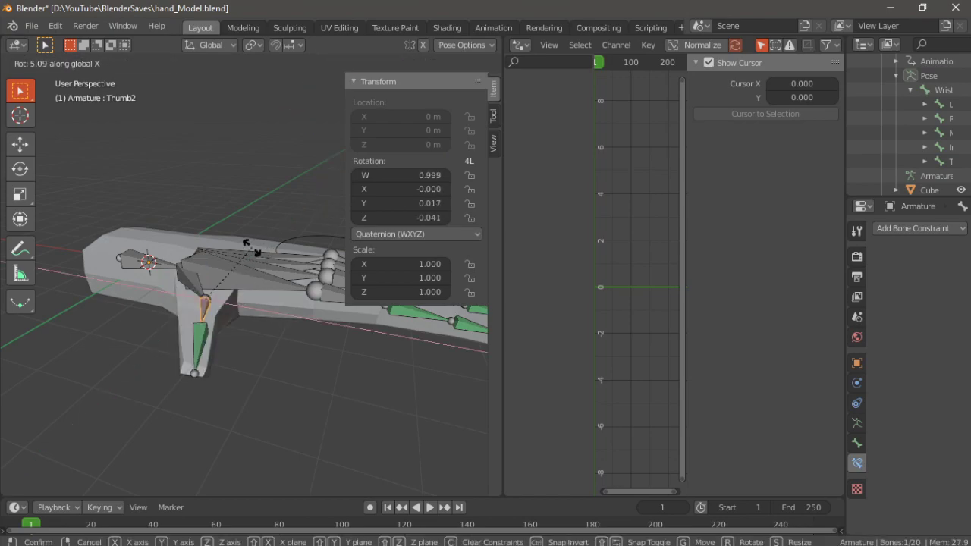
right_click(232, 193)
Add a driver to Thumb2's Z quaternion rotation and select its channel in the Drivers editor
shift+middle_drag(241, 211, 217, 213)
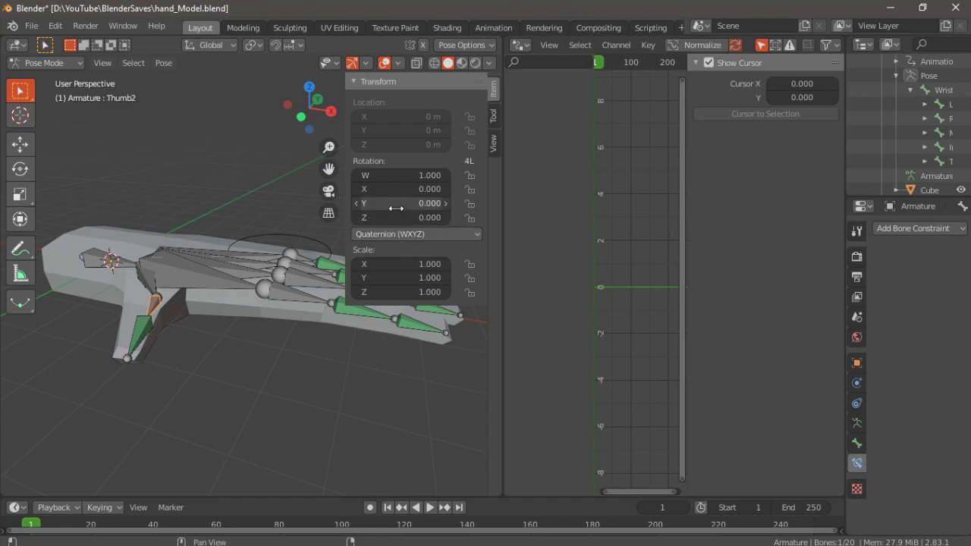
right_click(391, 217)
click(351, 218)
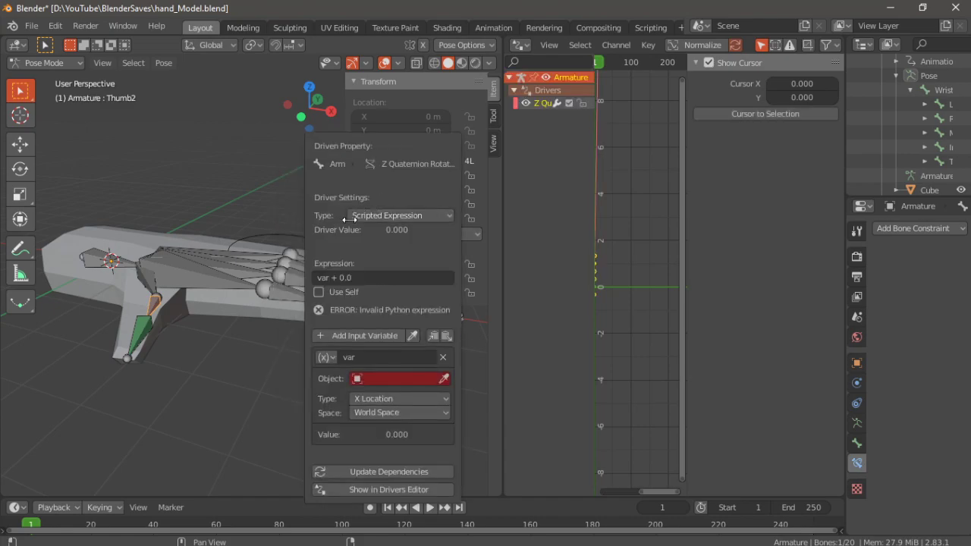
click(542, 102)
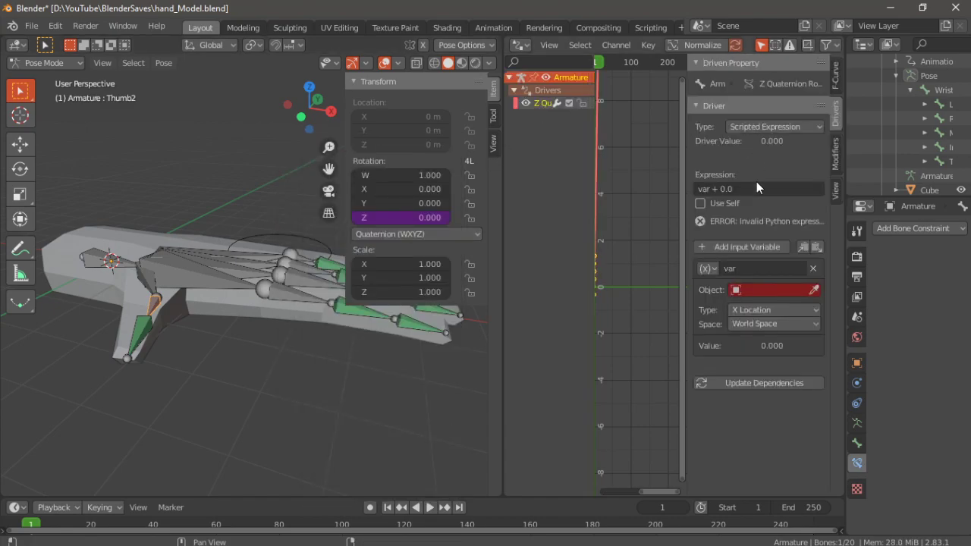
Set Thumb2's Z rotation driver to Averaged Value, reading the Circle object's Z Scale in Local Space
click(766, 125)
click(763, 136)
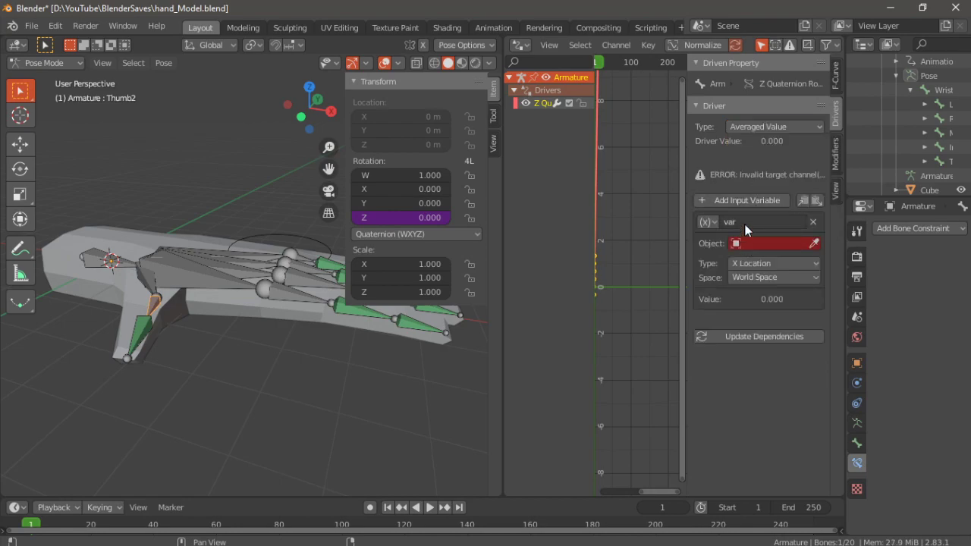
click(766, 243)
click(759, 277)
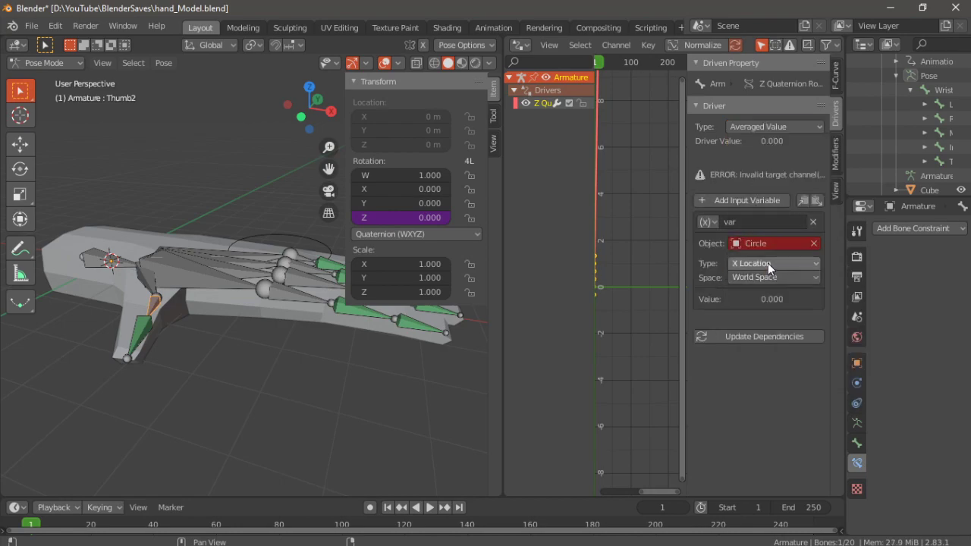
click(768, 263)
click(753, 432)
click(764, 278)
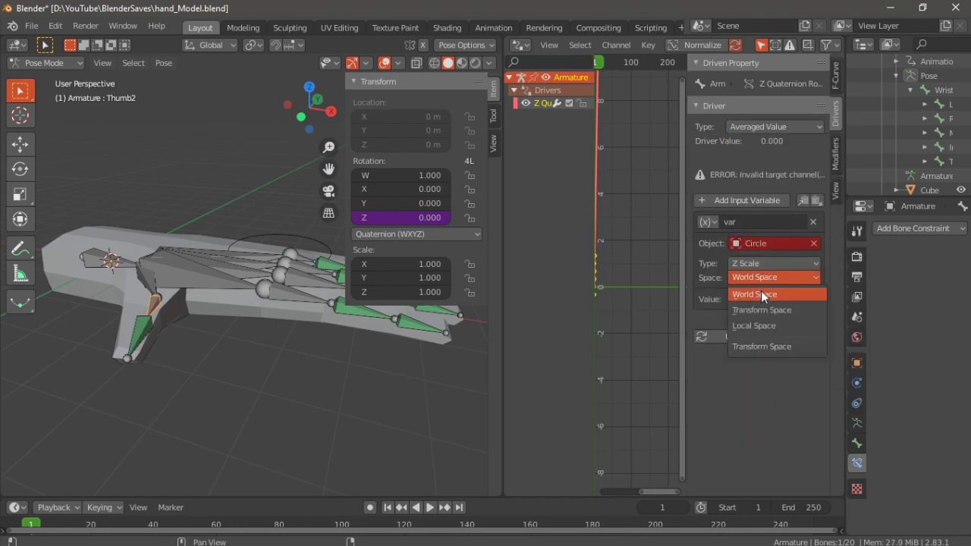
click(761, 320)
Add a Generator modifier with coefficients -2 and 2 to Thumb2's Z rotation driver curve and update the driver's dependencies
click(835, 153)
click(738, 84)
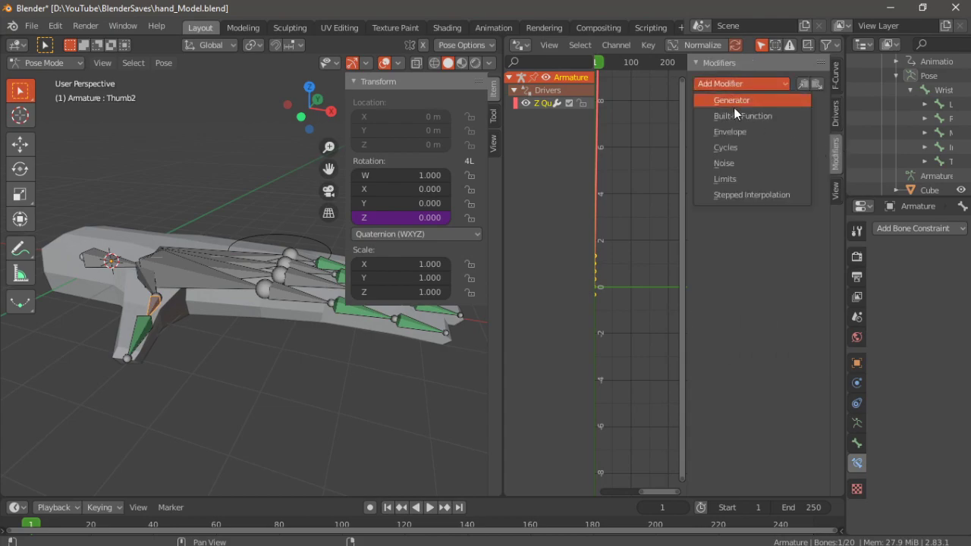
click(732, 100)
click(762, 186)
text(0.0)
key(BackSpace)
key(BackSpace)
key(BackSpace)
text(-2)
key(Tab)
text(2)
key(Return)
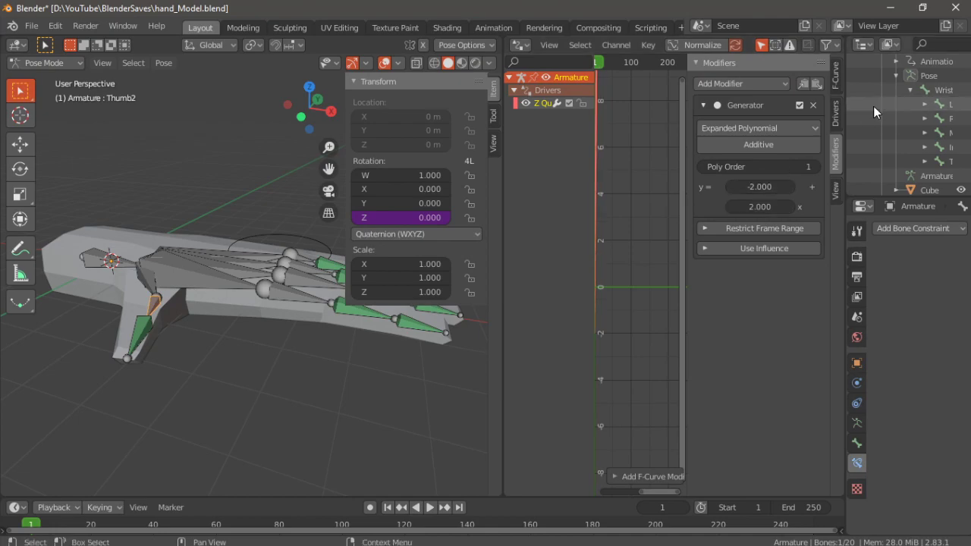
click(835, 114)
click(766, 335)
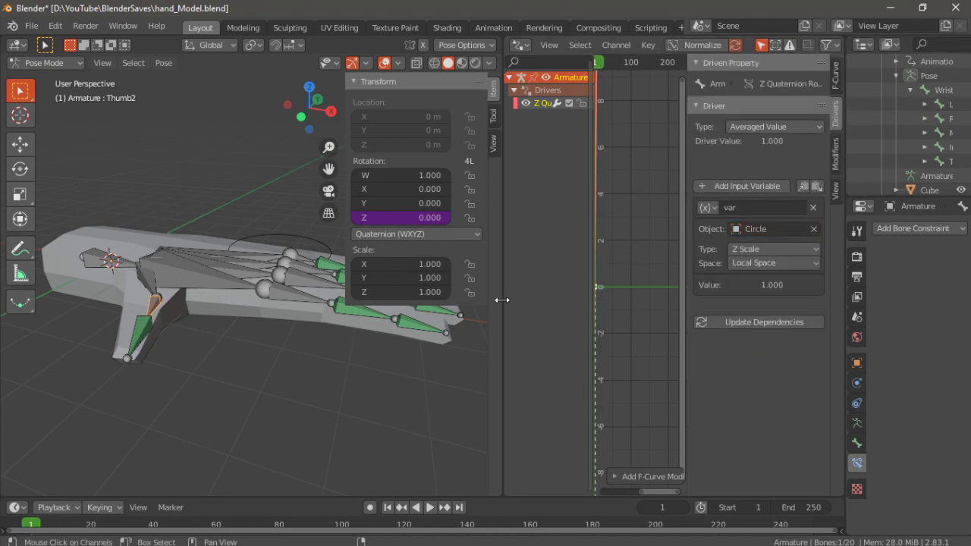
Test the thumb's curl by scaling the circle controller in Object Mode
key(ctrl+Tab)
click(247, 241)
key(s)
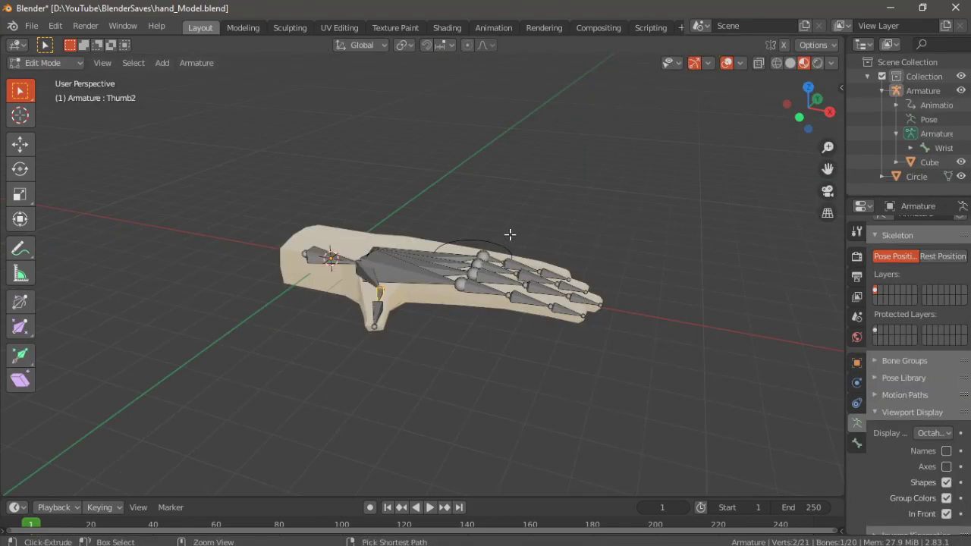
In Object Mode, select the circle controller and add the armature as the active object, and enter Pose Mode
key(alt+a)
key(ctrl+Tab)
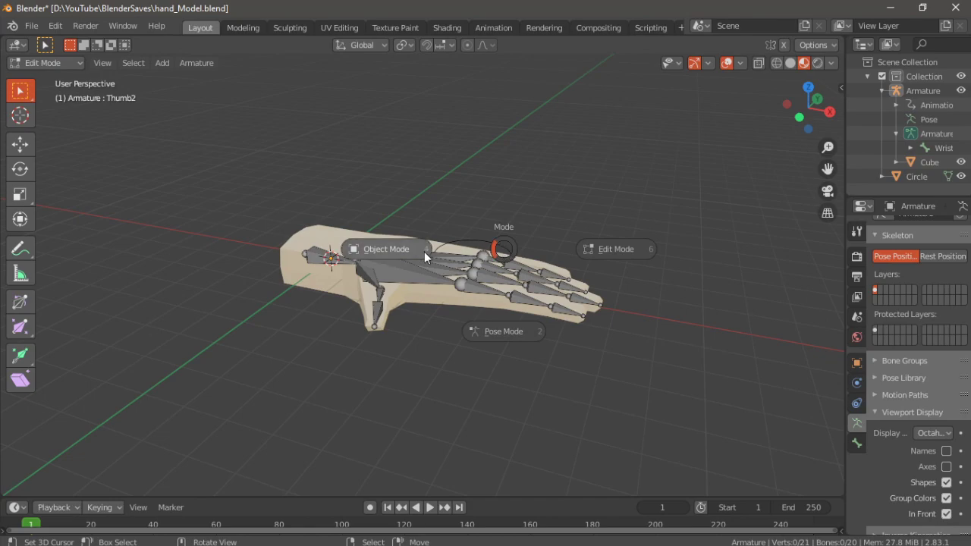
click(504, 322)
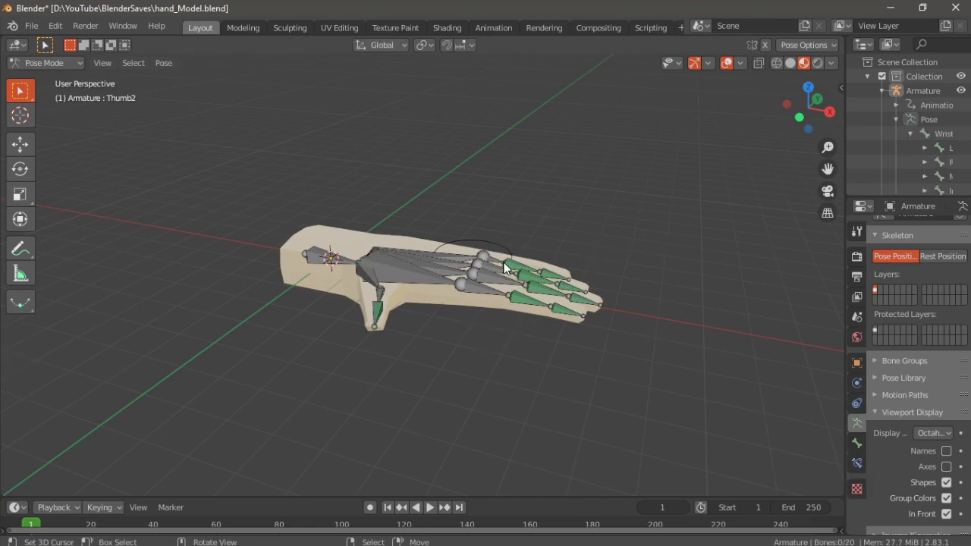
key(ctrl+Tab)
click(483, 243)
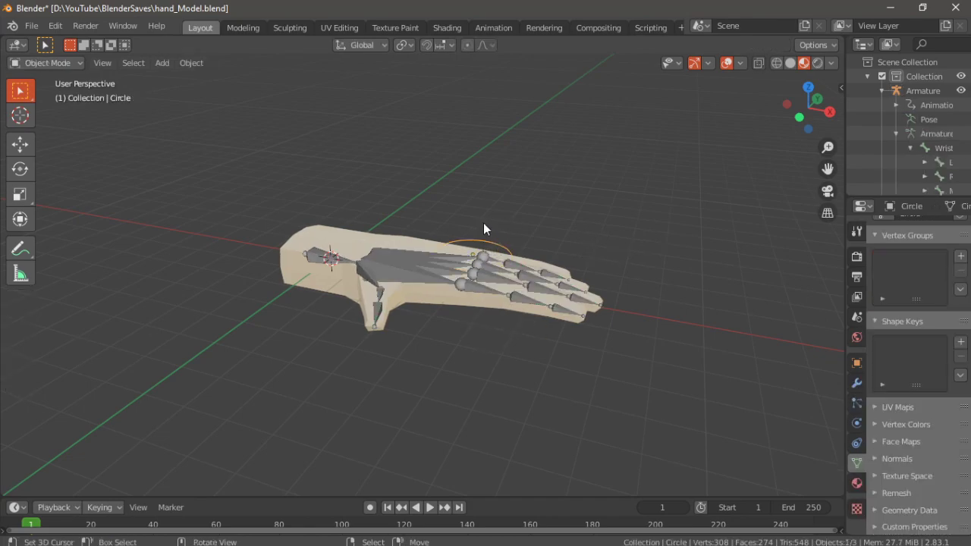
shift+click(416, 269)
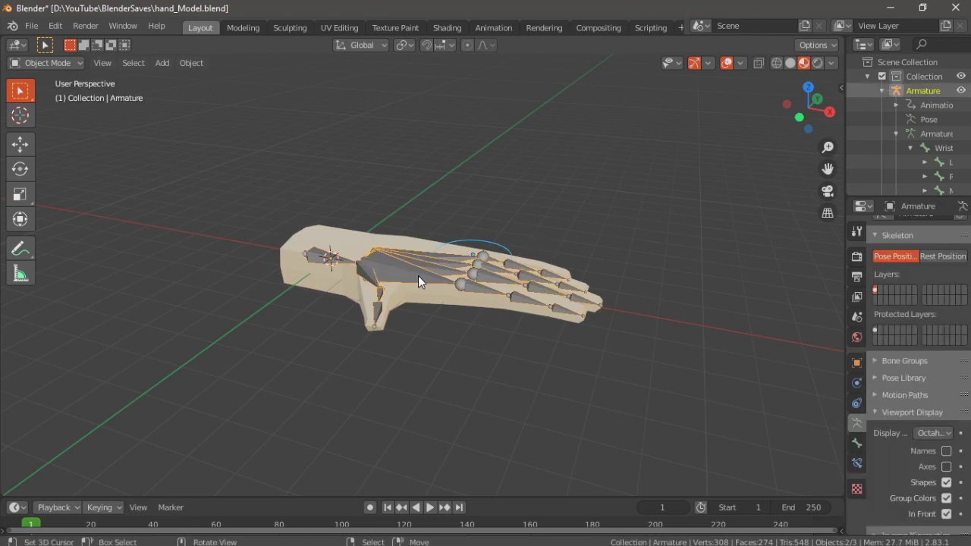
key(ctrl+Tab)
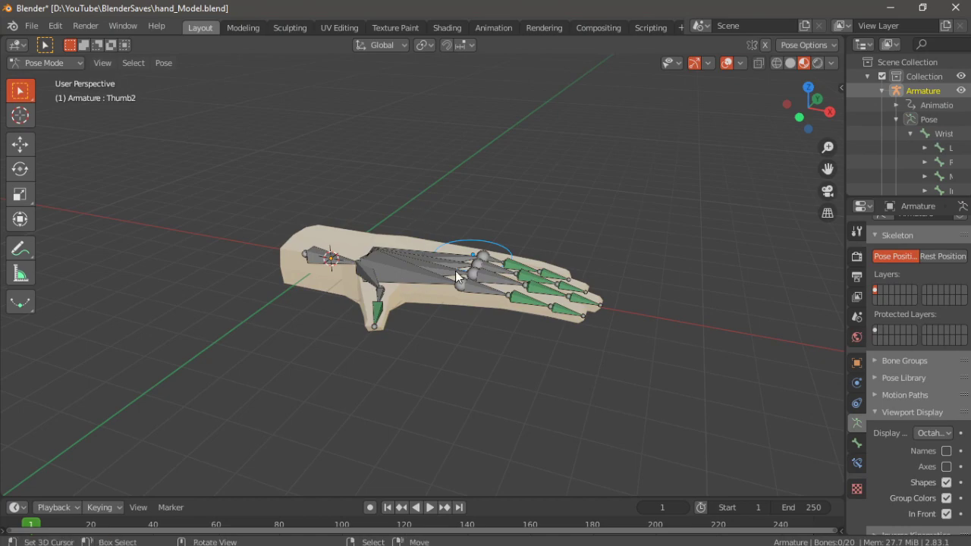
Select the Middle1 bone and parent the circle controller to it with the Bone option
scroll(493, 306, up, 4)
middle_drag(509, 286, 531, 356)
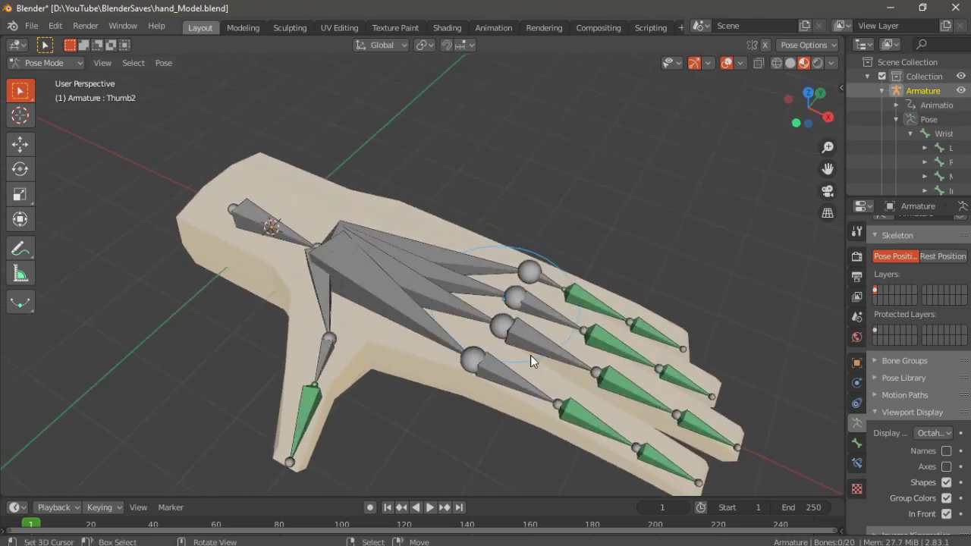
right_click(527, 336)
click(455, 319)
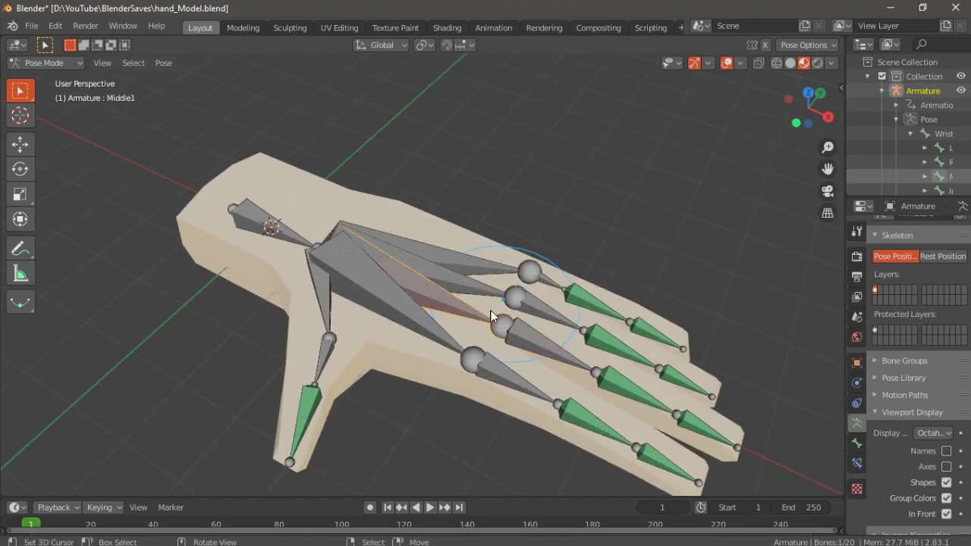
key(ctrl+p)
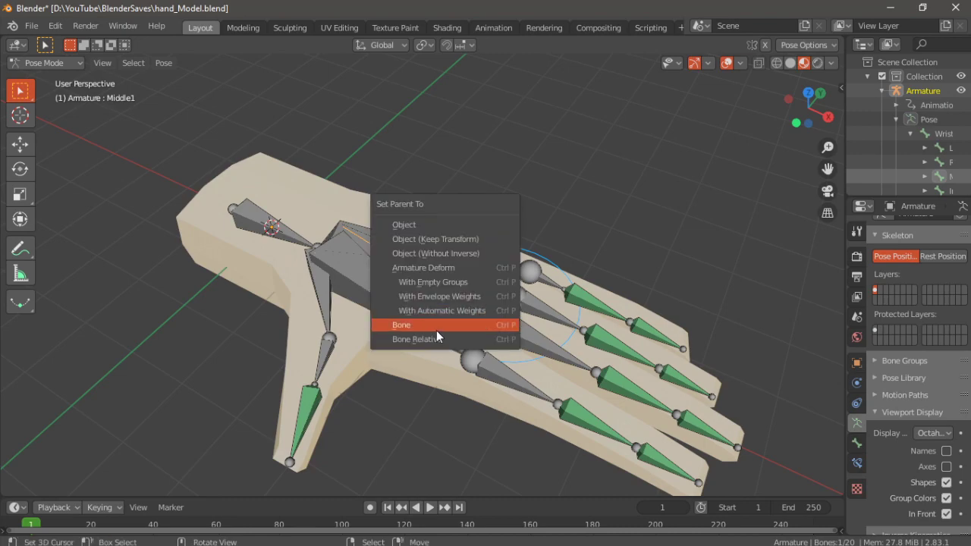
click(406, 325)
middle_drag(437, 309, 452, 297)
Test the circle's parenting by rotating Middle1 freely and Wrist about the global X axis, cancelling both rotations
key(ctrl+Tab)
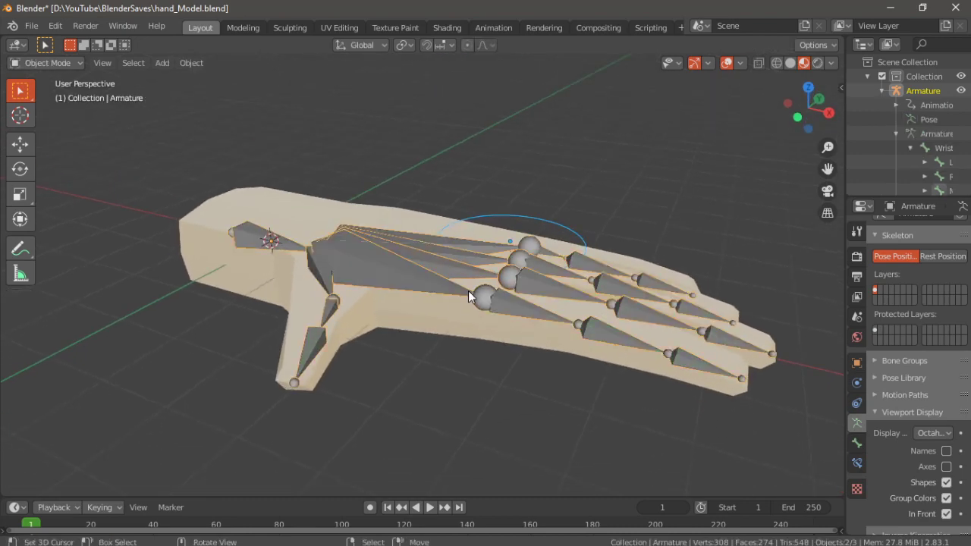
key(ctrl+Tab)
click(439, 266)
key(r)
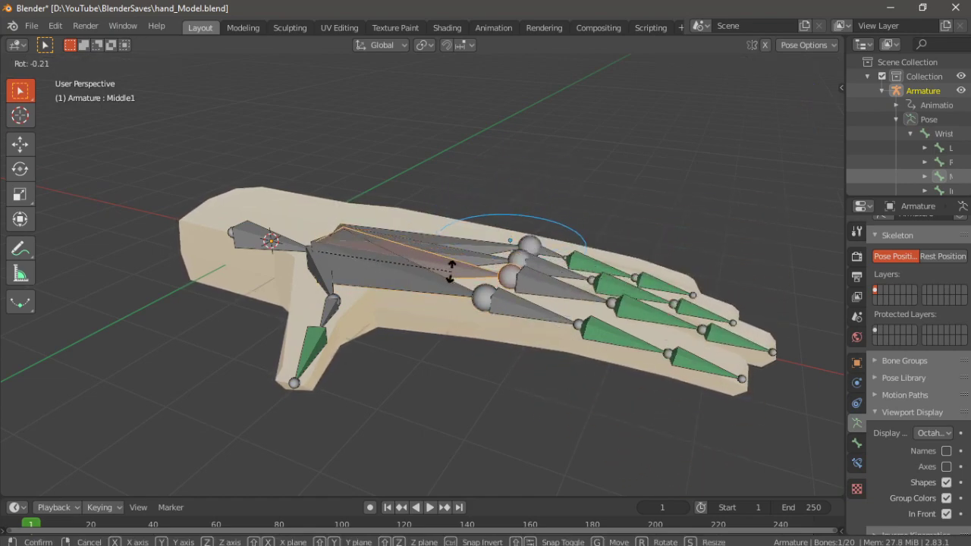
right_click(437, 264)
click(250, 236)
key(r)
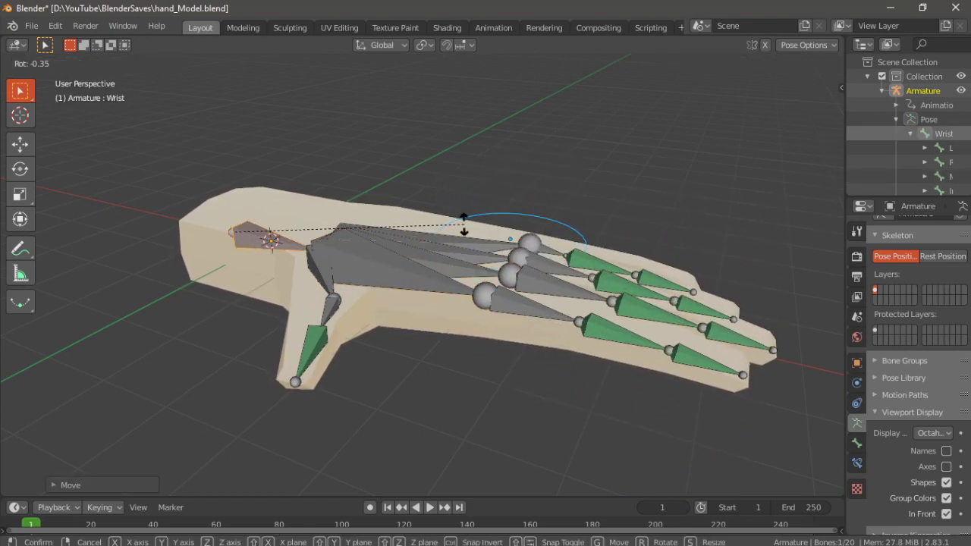
key(x)
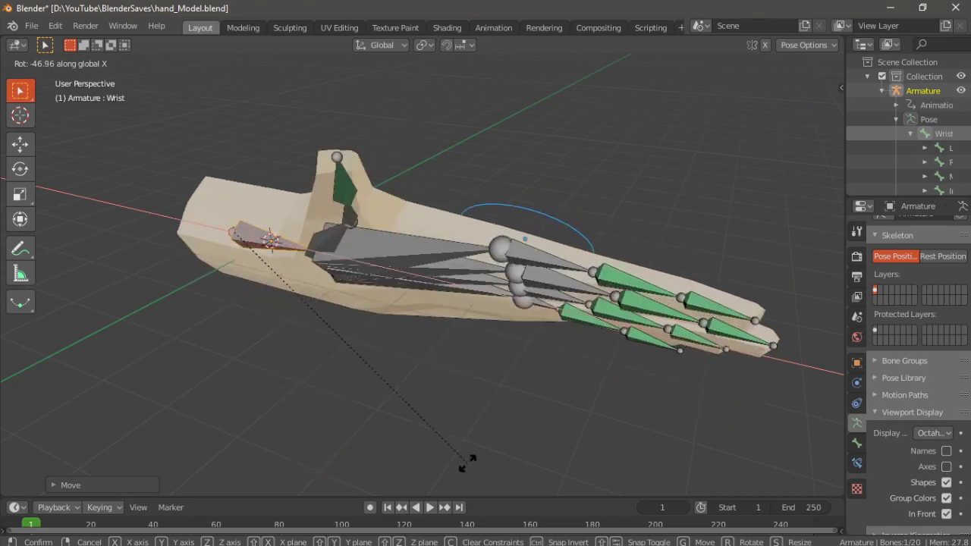
right_click(564, 247)
In Object Mode, select only the armature and turn off its In Front viewport display
key(ctrl+Tab)
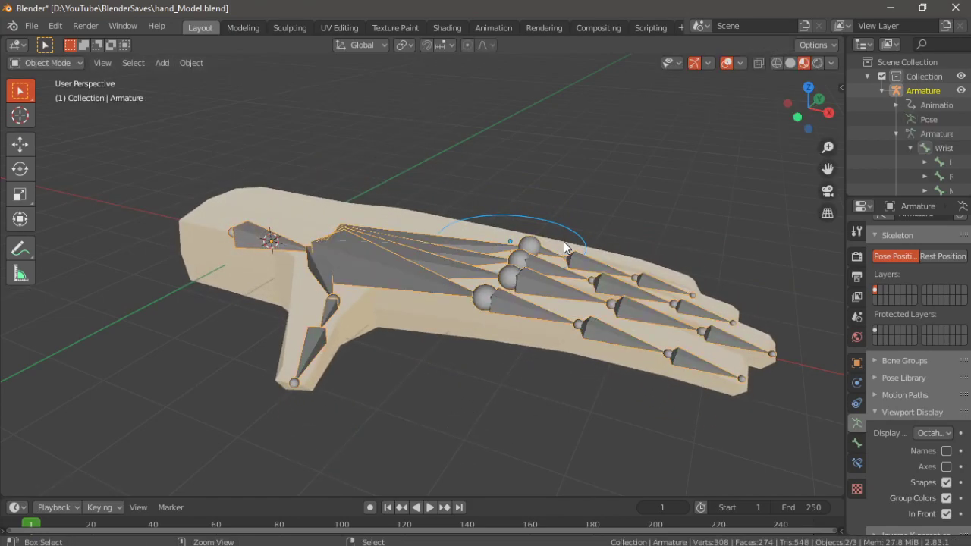
click(397, 282)
click(391, 276)
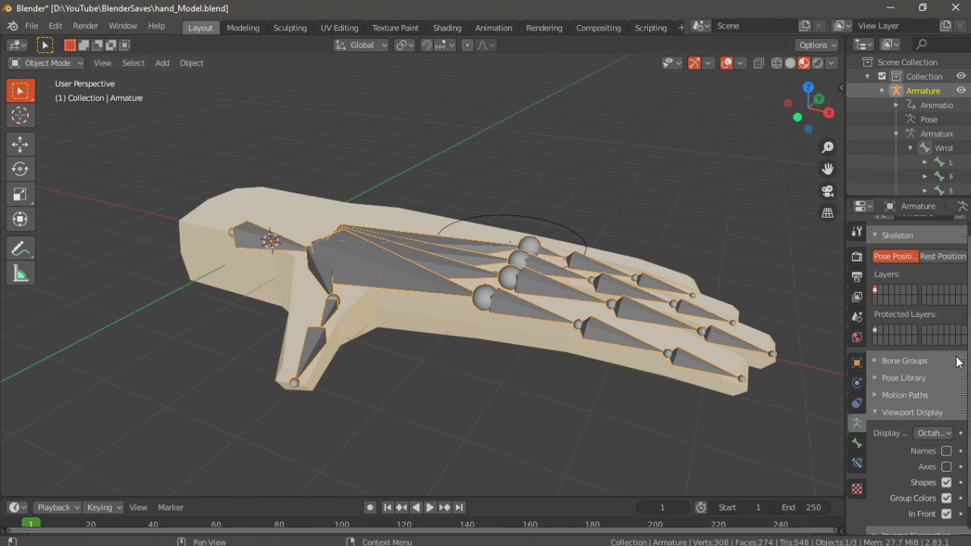
click(946, 513)
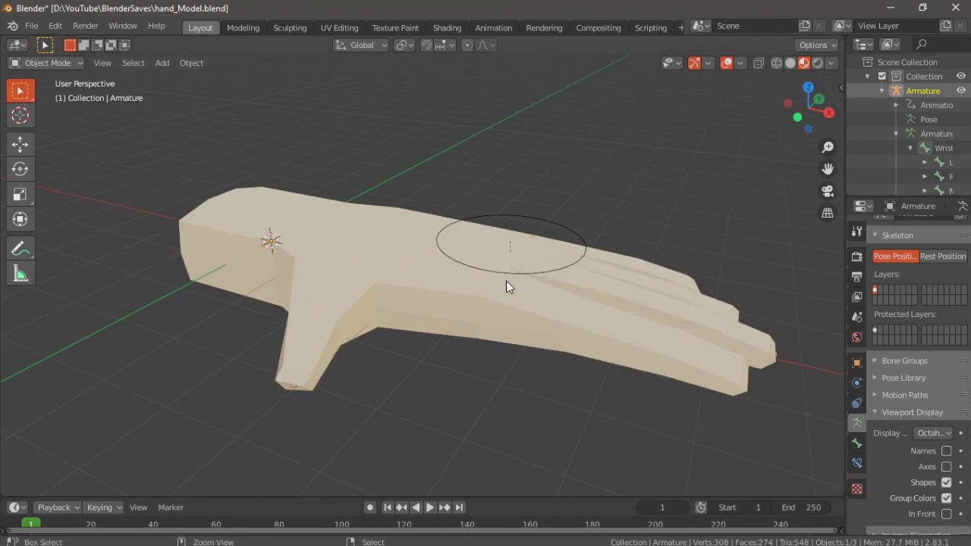
Scale the circle controller down to curl the fingers and thumb, and try a second scaling but cancel it
click(510, 272)
key(s)
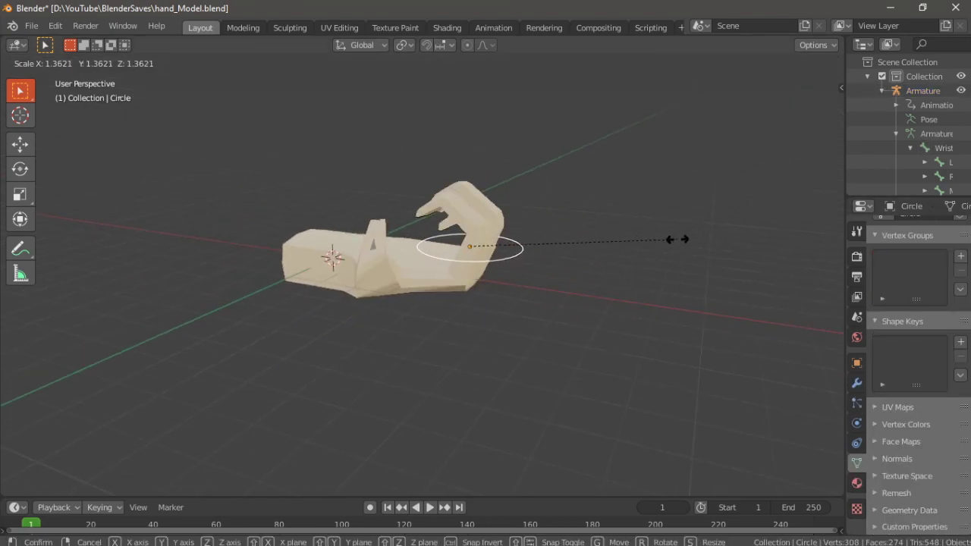
click(565, 264)
middle_drag(556, 266, 573, 281)
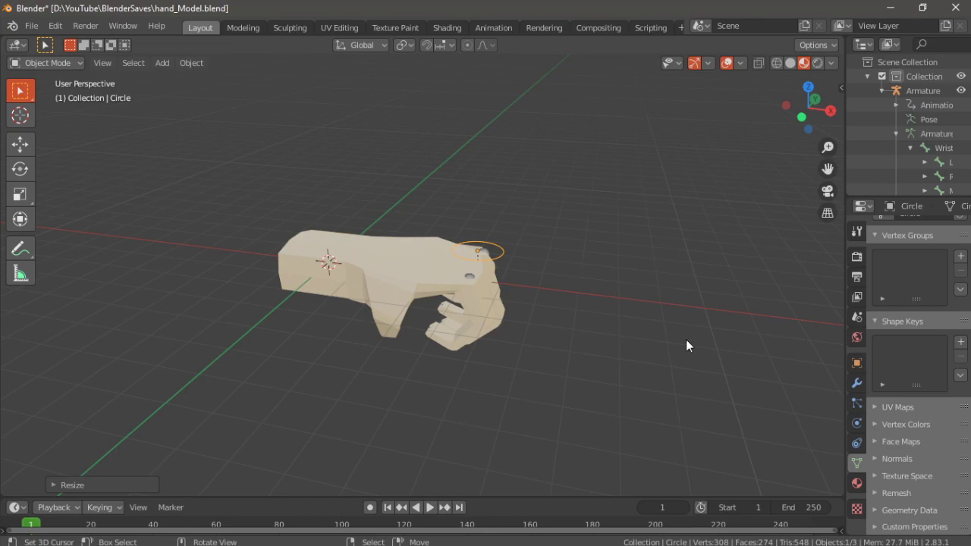
key(s)
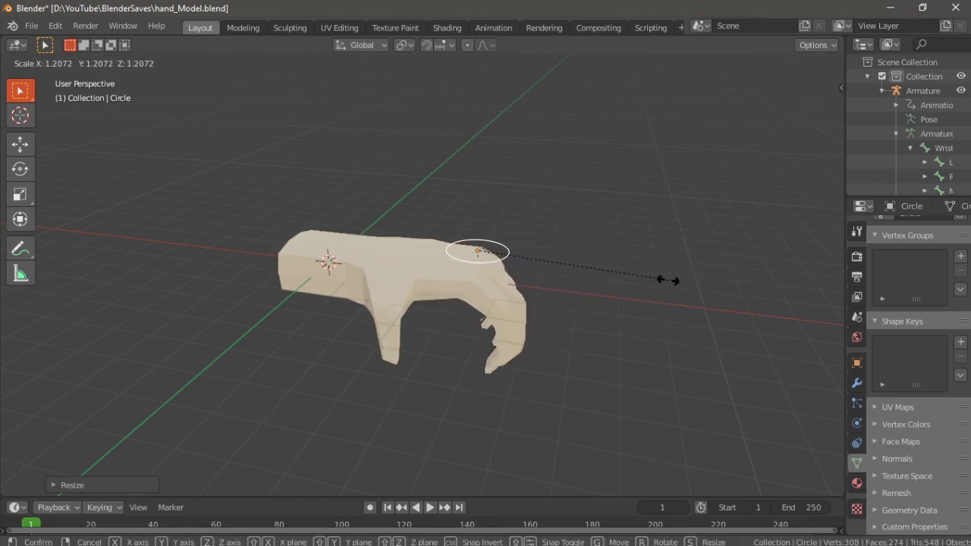
mouse_move(614, 283)
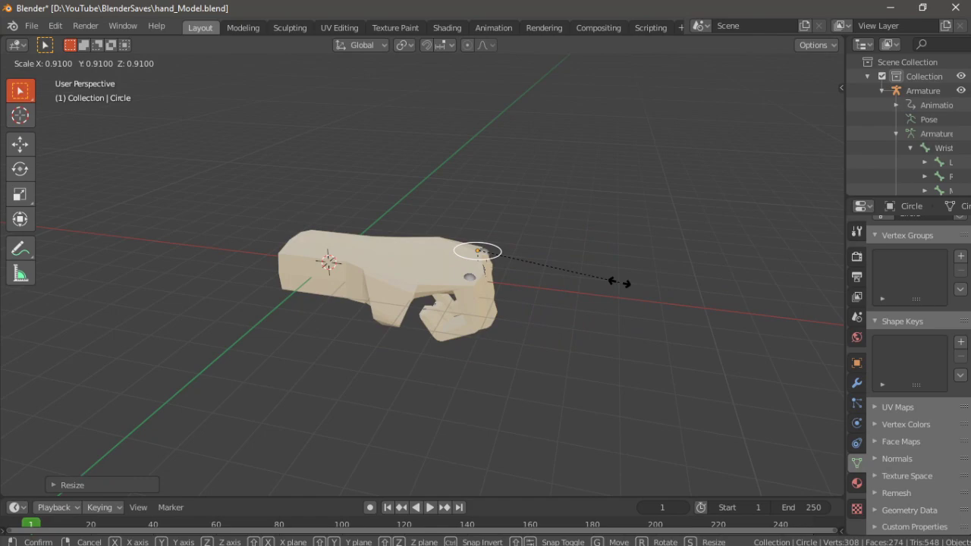
right_click(730, 237)
Clear the circle controller's scale, undoing the clearing of its location
key(alt+g)
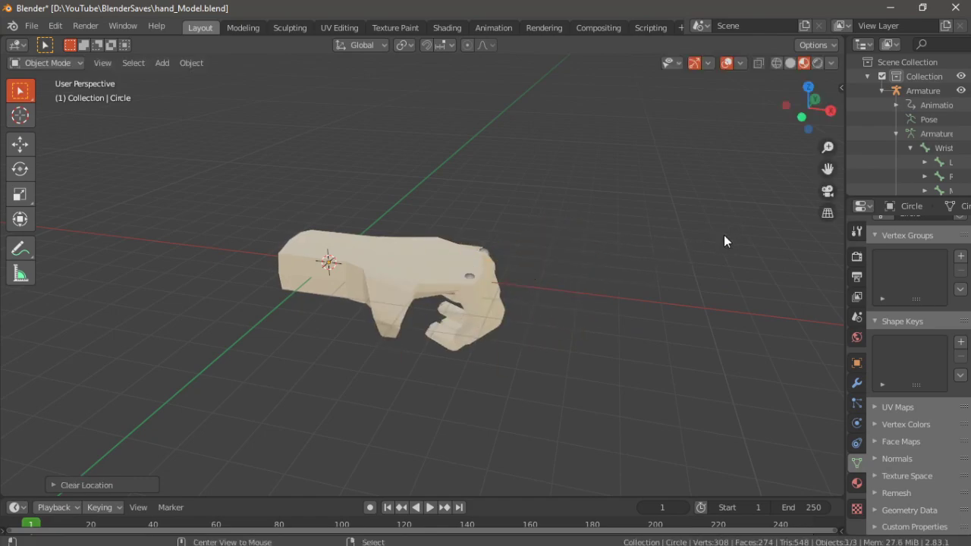
key(alt+s)
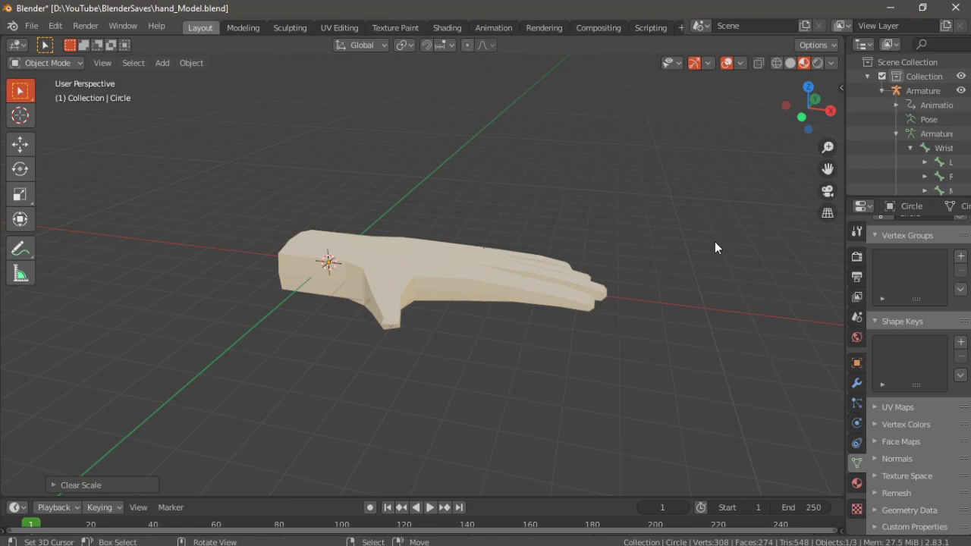
middle_drag(776, 219, 554, 216)
key(ctrl+z)
key(alt+s)
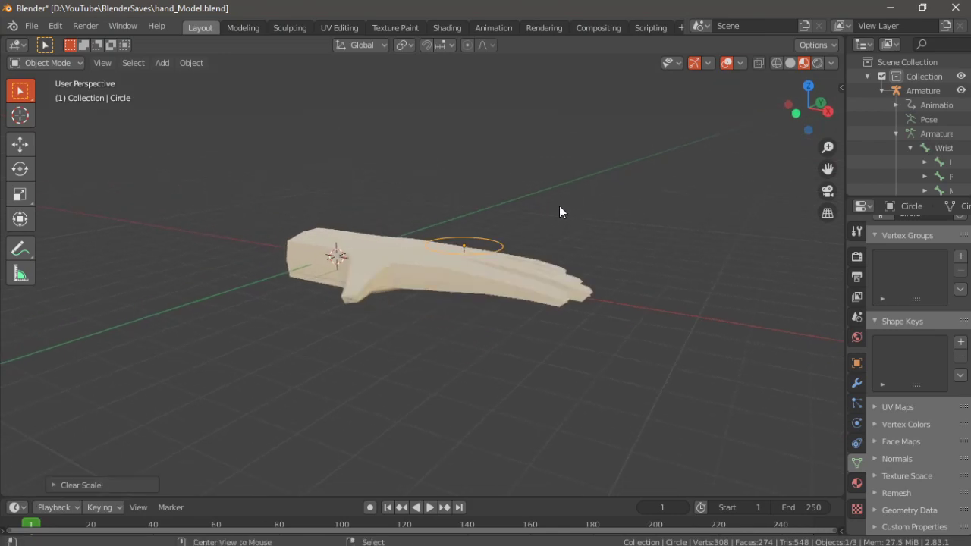
Test the hand's curl by scaling the circle controller both larger and smaller, and undo the scaling
key(s)
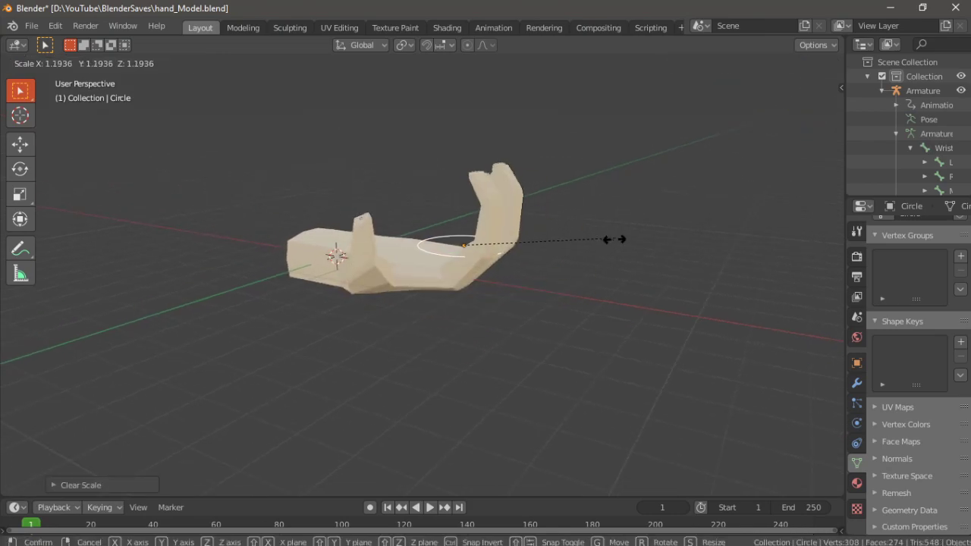
click(540, 280)
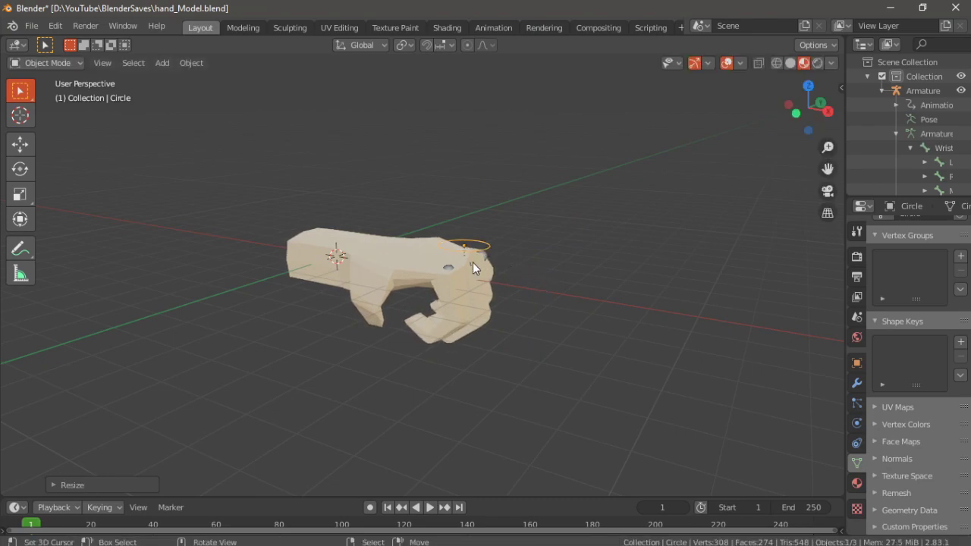
key(ctrl+z)
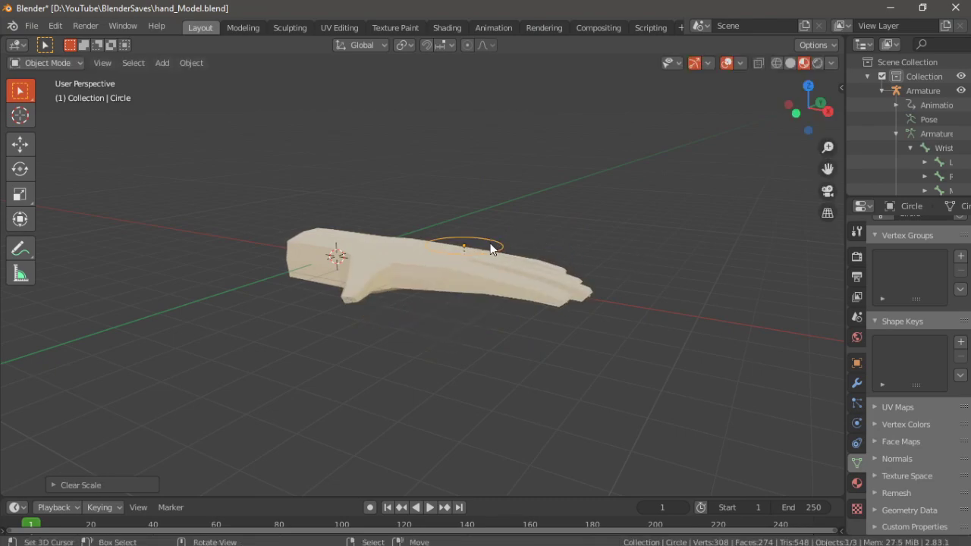